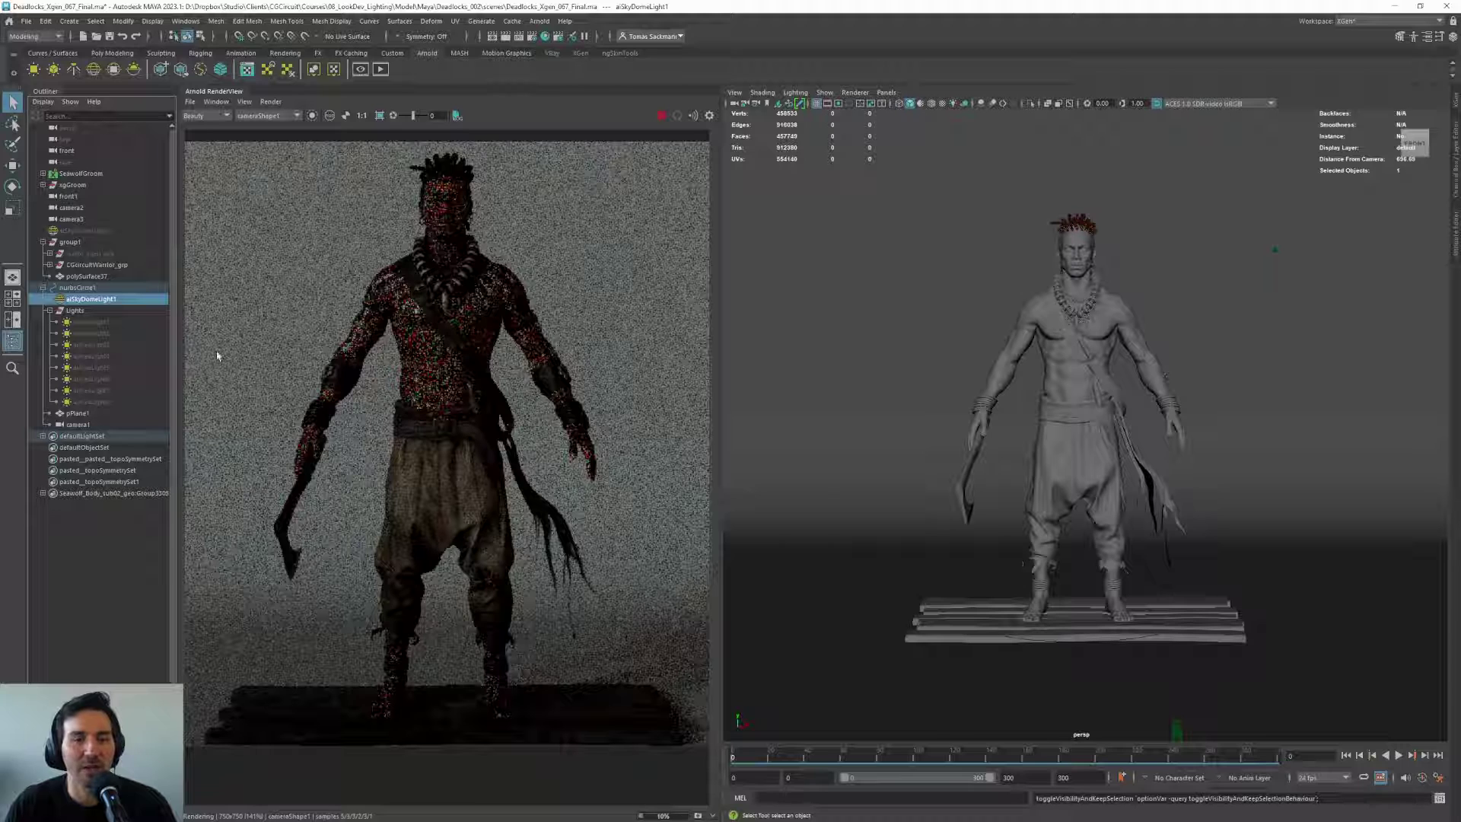
Open the attributes of aiSkyDomeLight1 and look through its connected nodes
left_click(1453, 234)
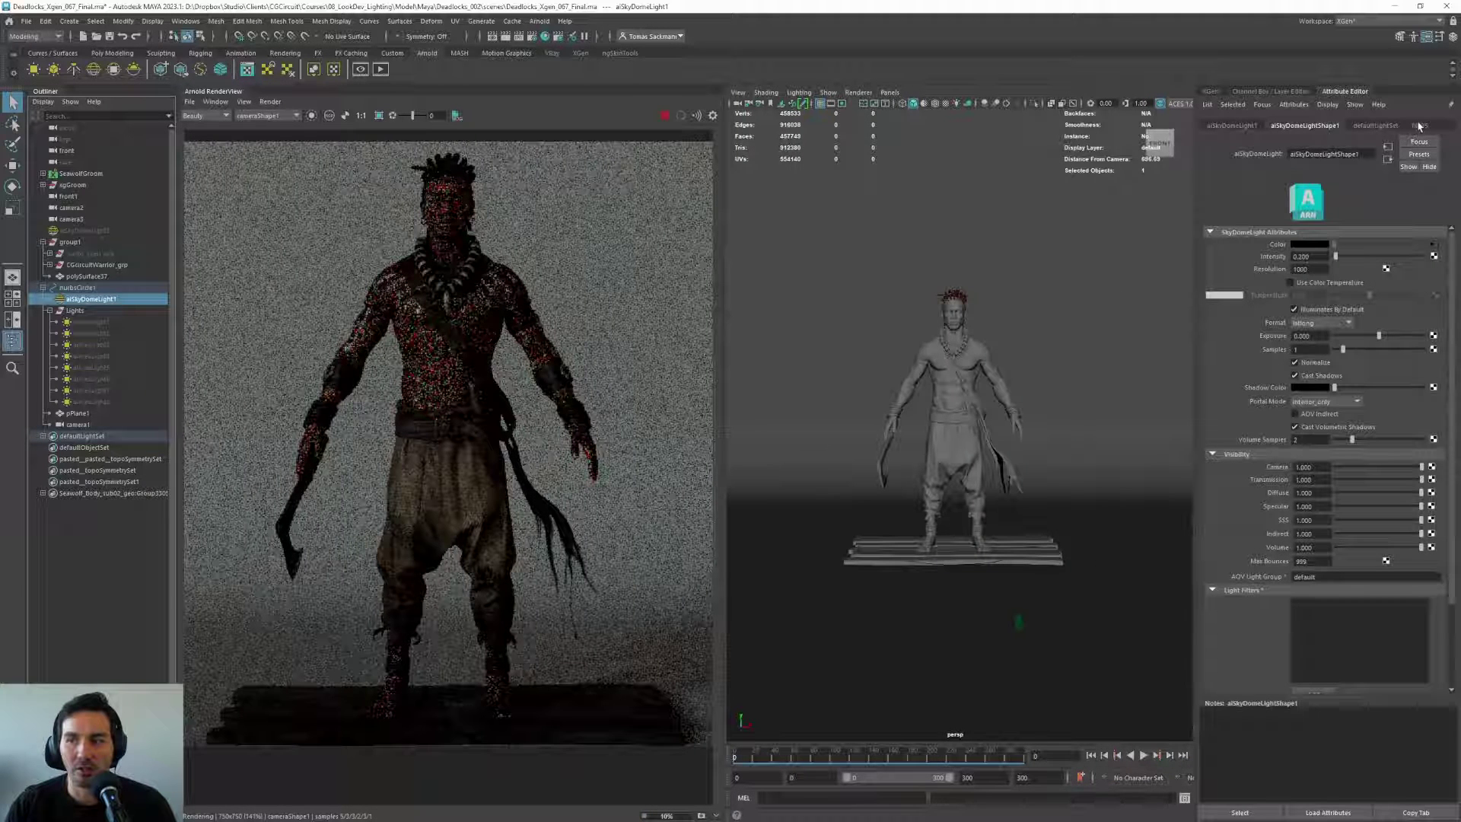
left_click(1371, 126)
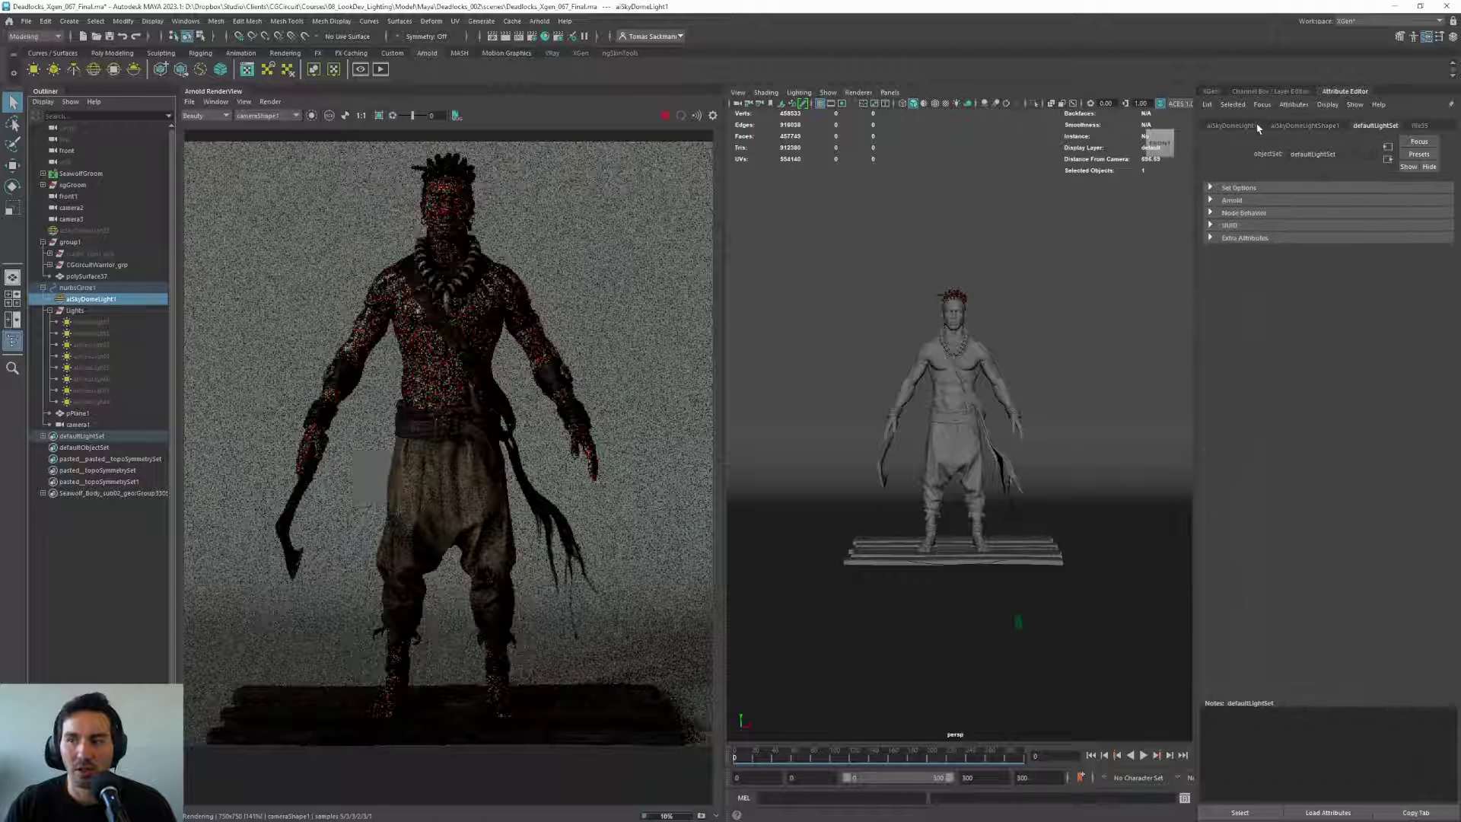
left_click(1233, 126)
left_click(1370, 125)
left_click(1238, 189)
left_click(1237, 189)
left_click(1420, 126)
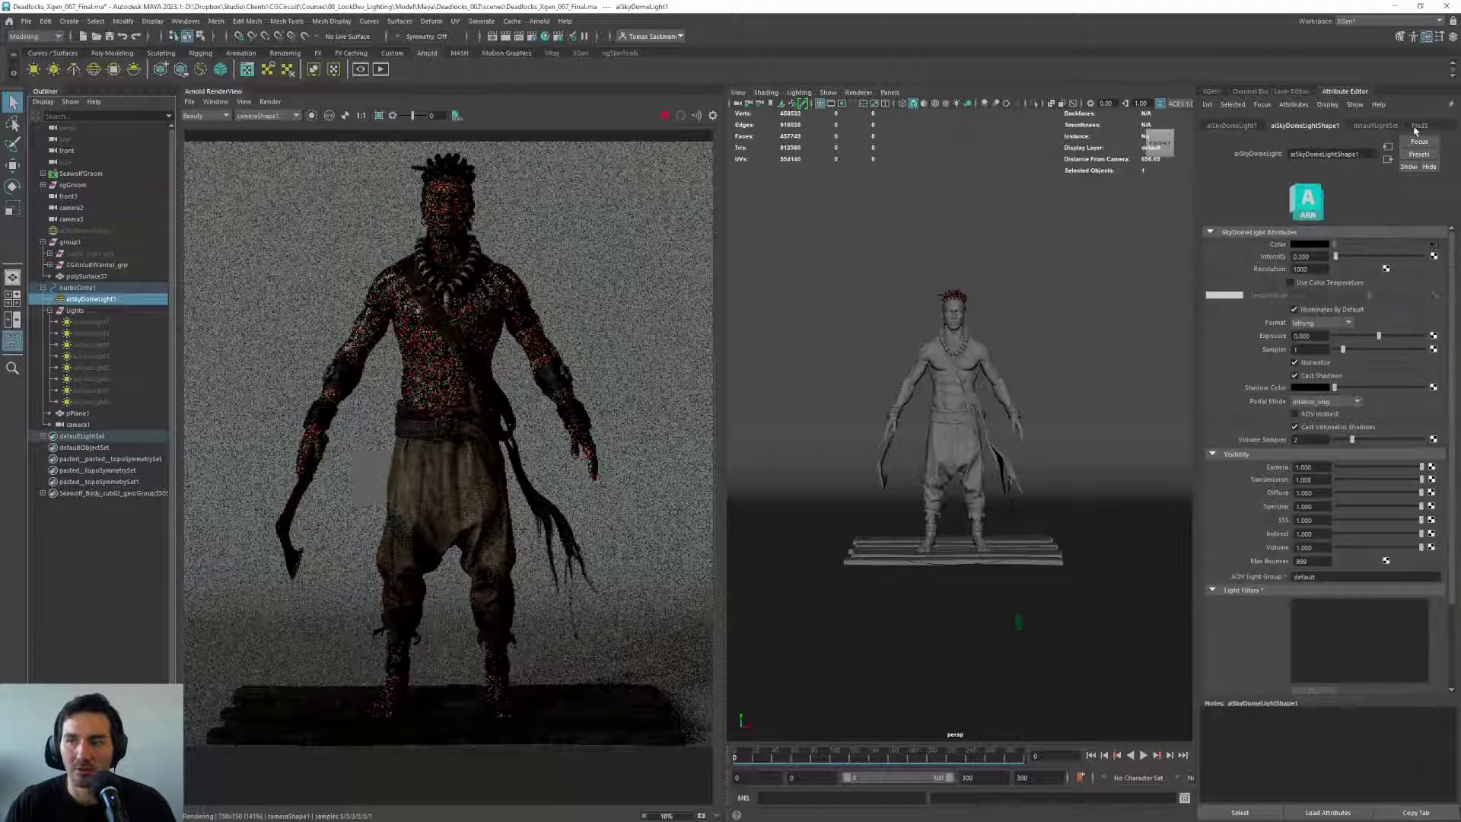
left_click(1389, 161)
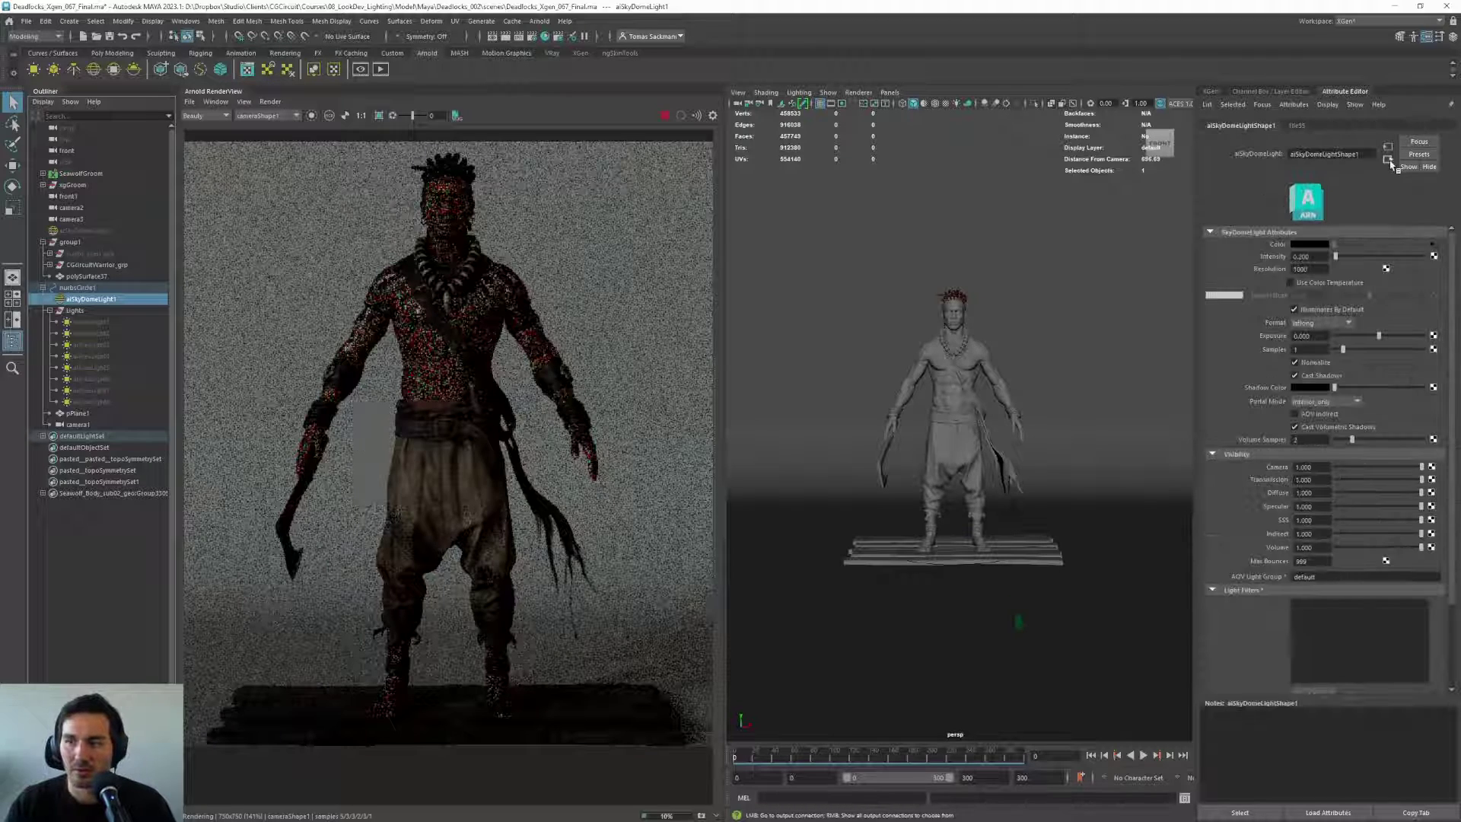
Set the intensity of the sky dome light to 1
double_click(1322, 256)
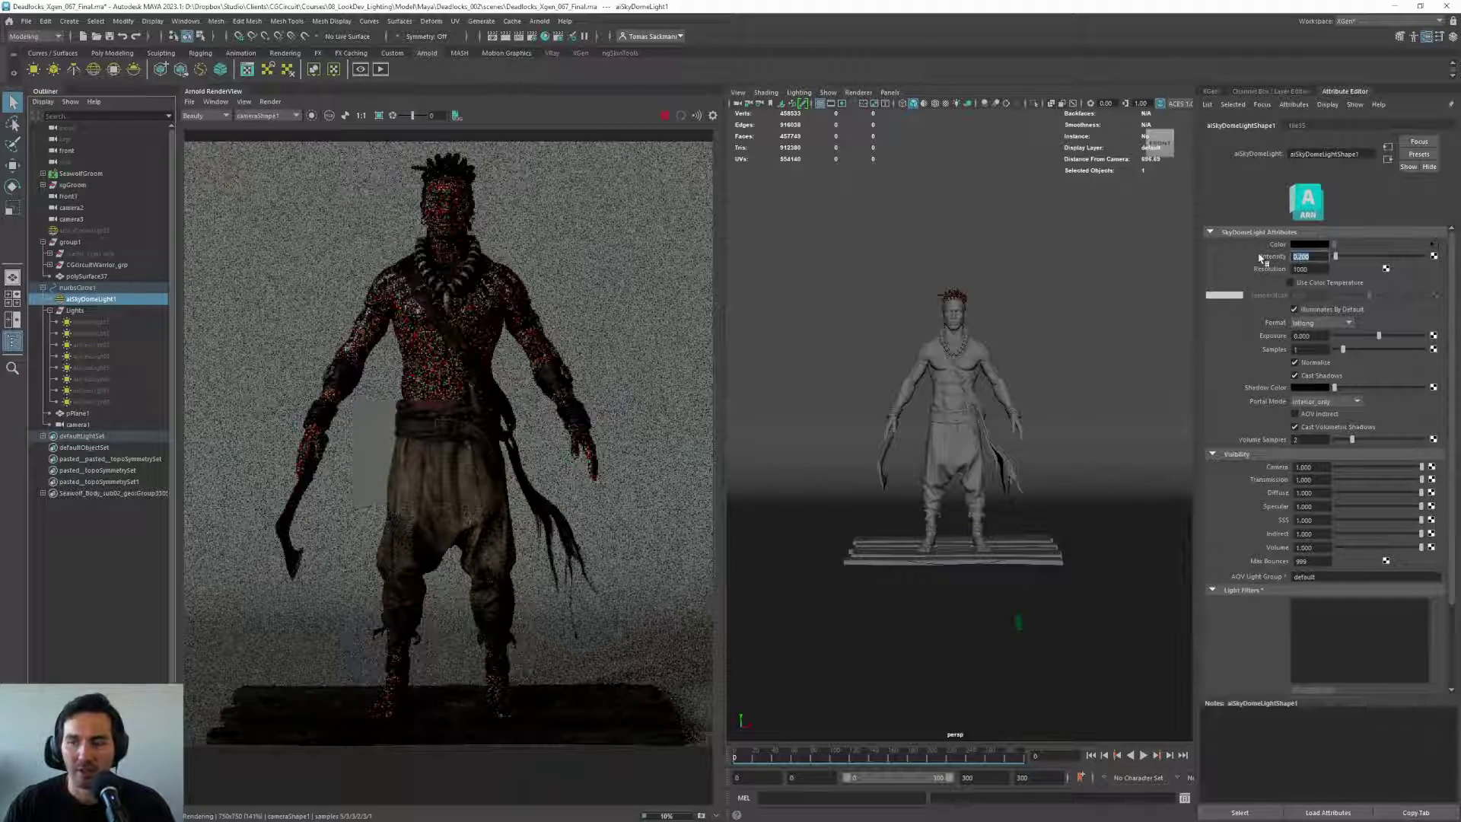
type("1")
key("Return")
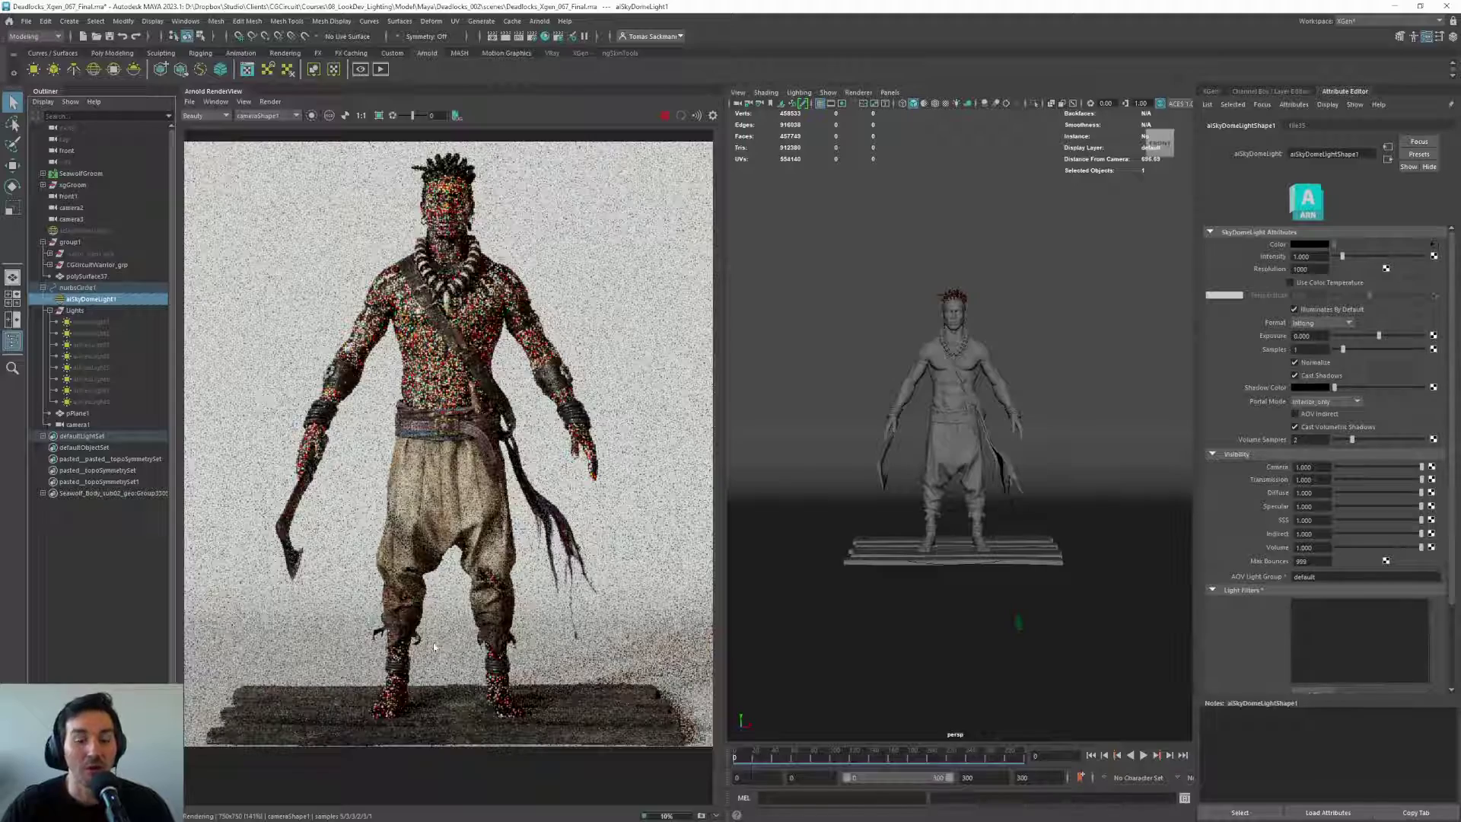
Examine the character in the render, both close up and full figure, under the sky dome lighting
scroll(428, 331, "up", 3)
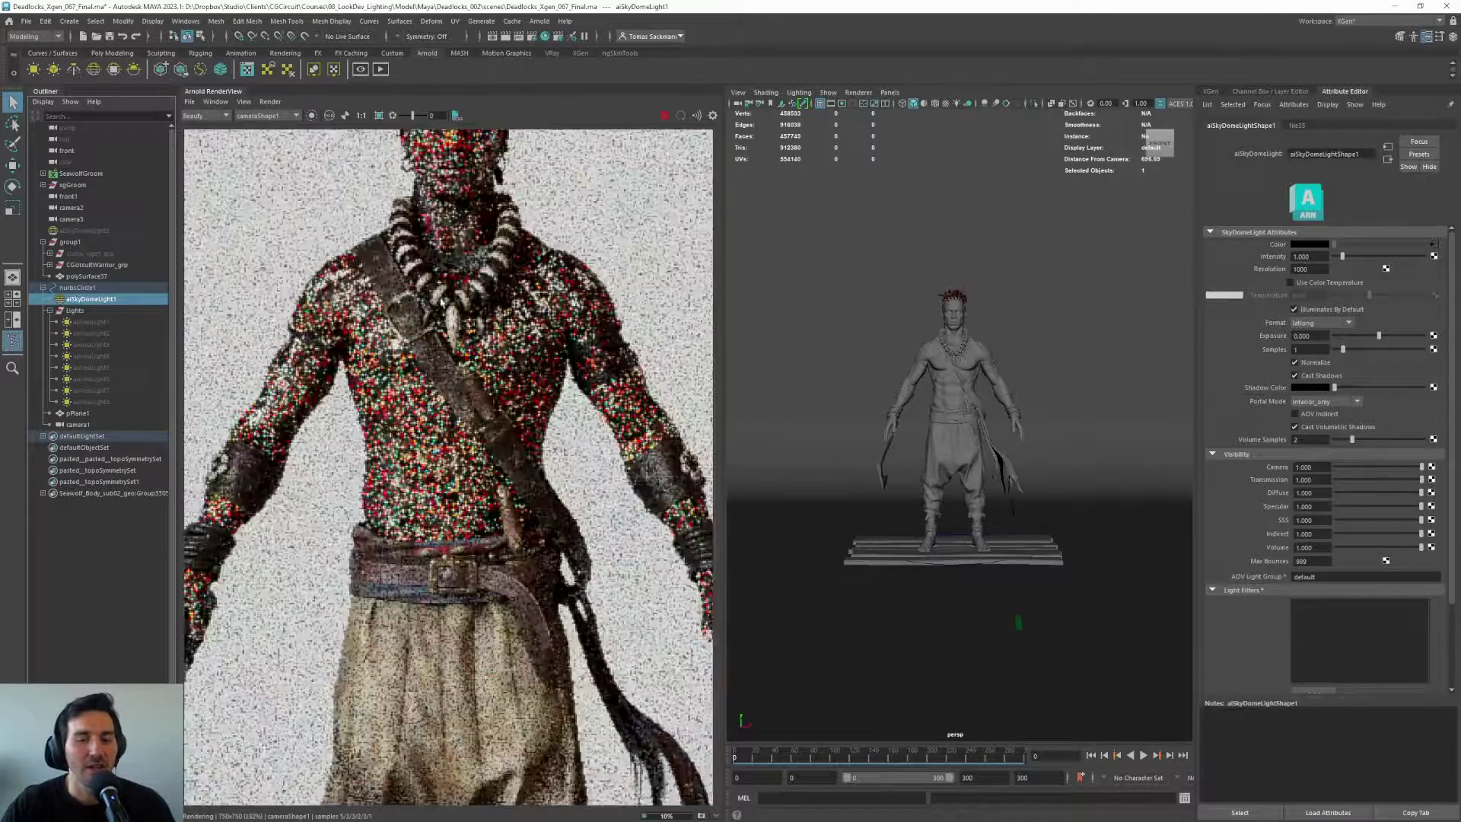
scroll(441, 305, "down", 4)
scroll(445, 301, "up", 3)
scroll(446, 297, "down", 1)
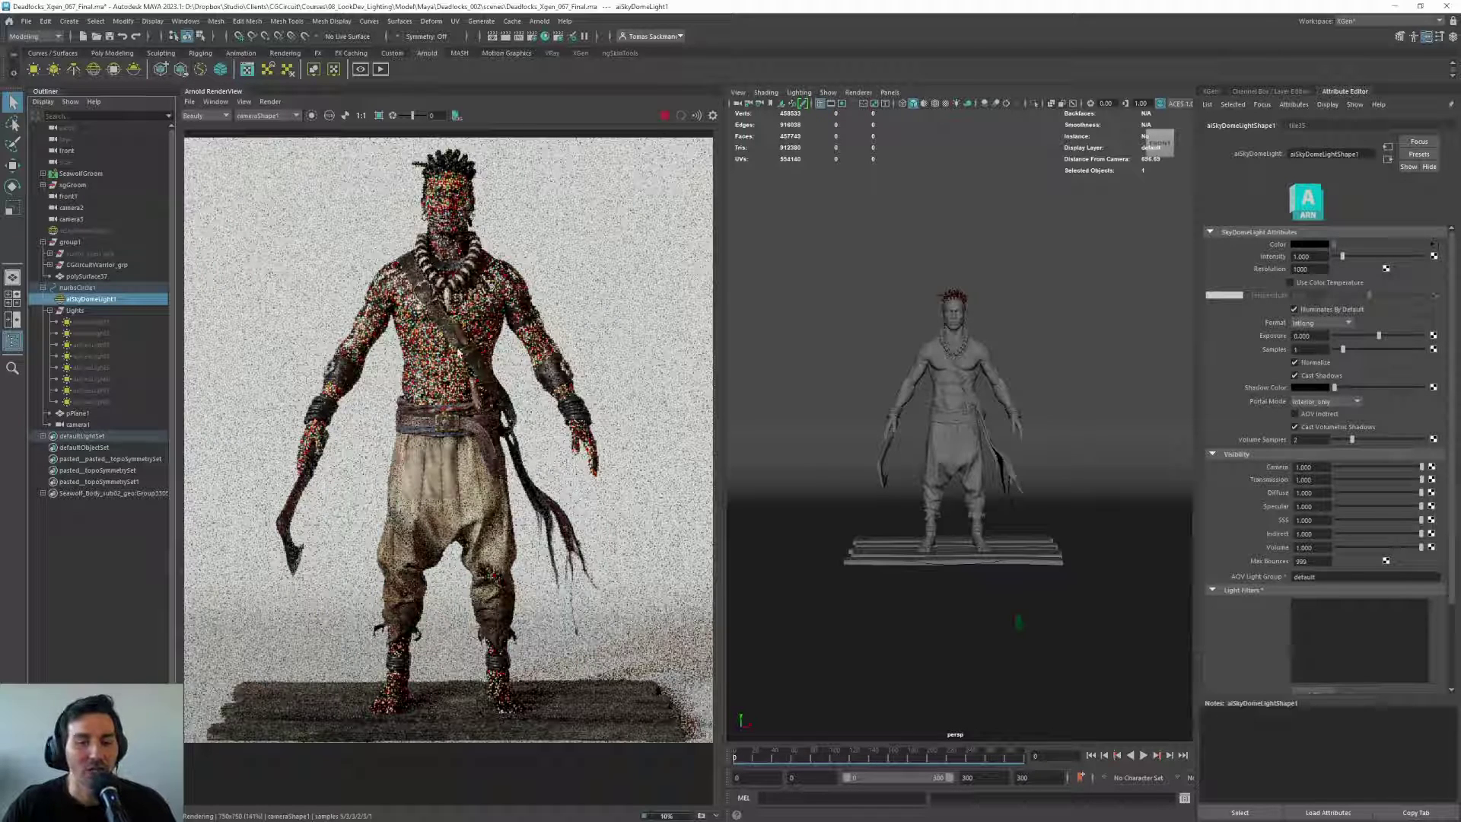
scroll(441, 220, "up", 3)
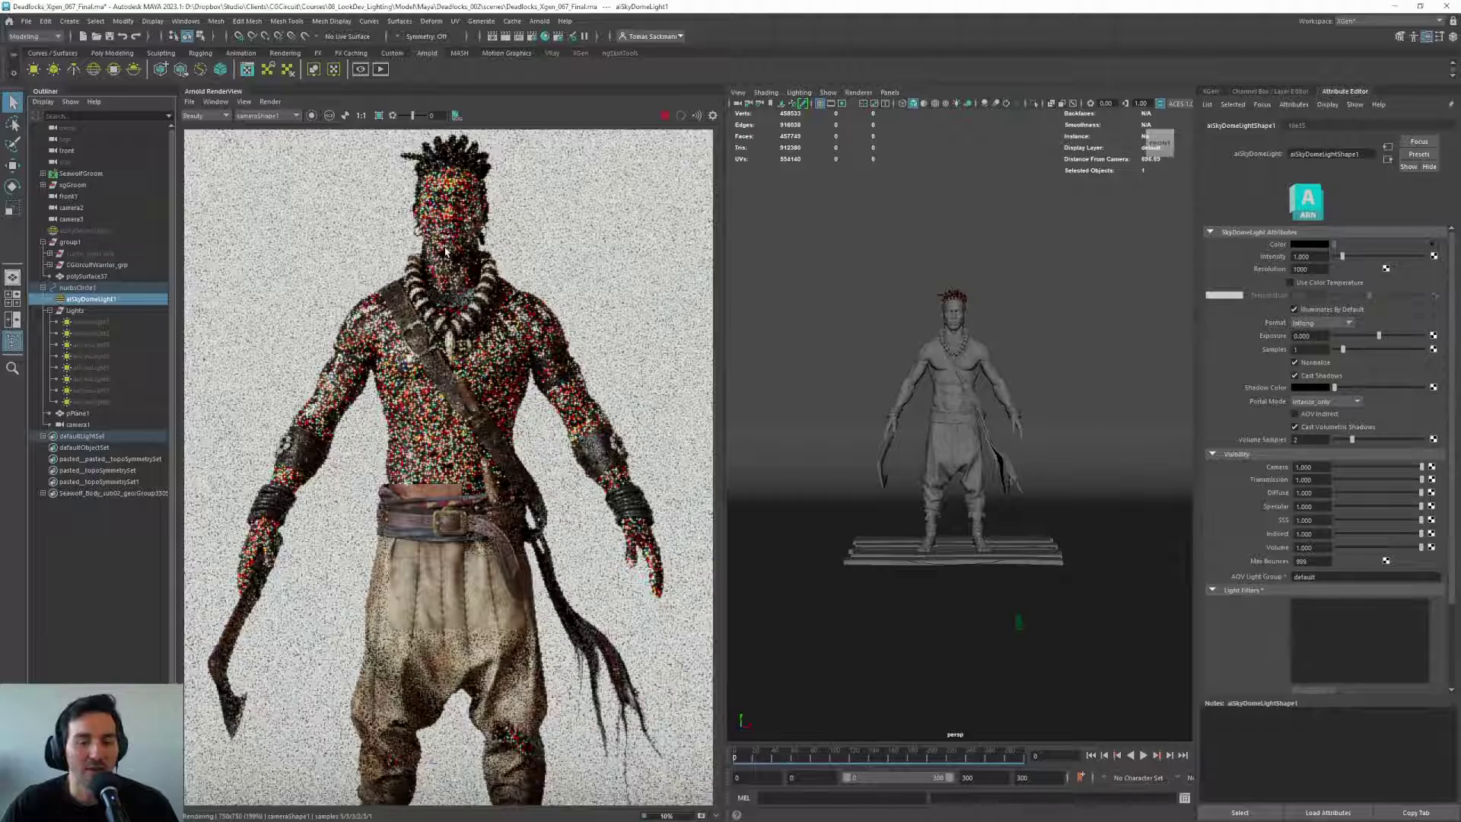
scroll(451, 263, "down", 3)
scroll(461, 364, "up", 3)
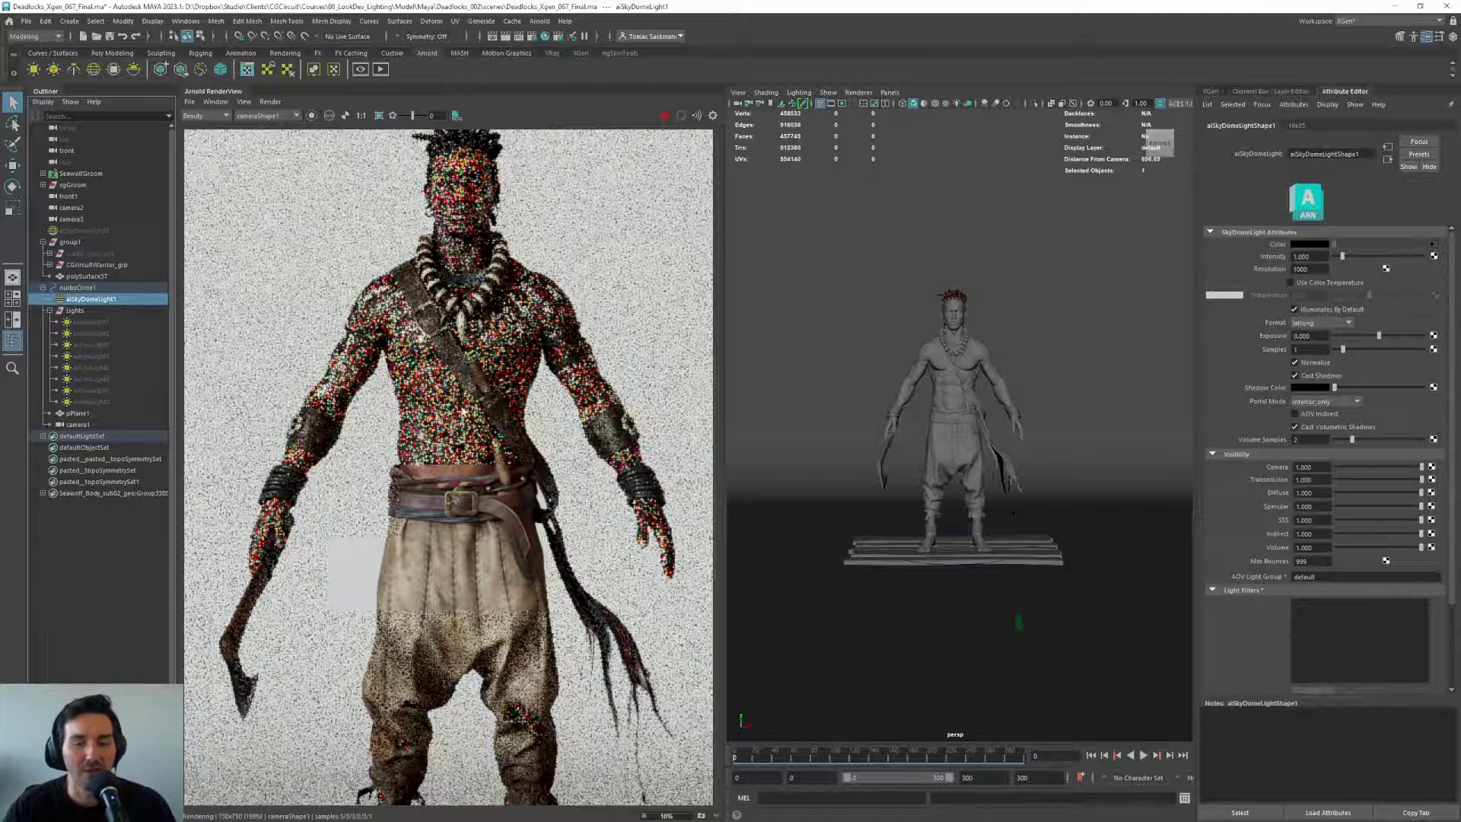
scroll(463, 410, "down", 2)
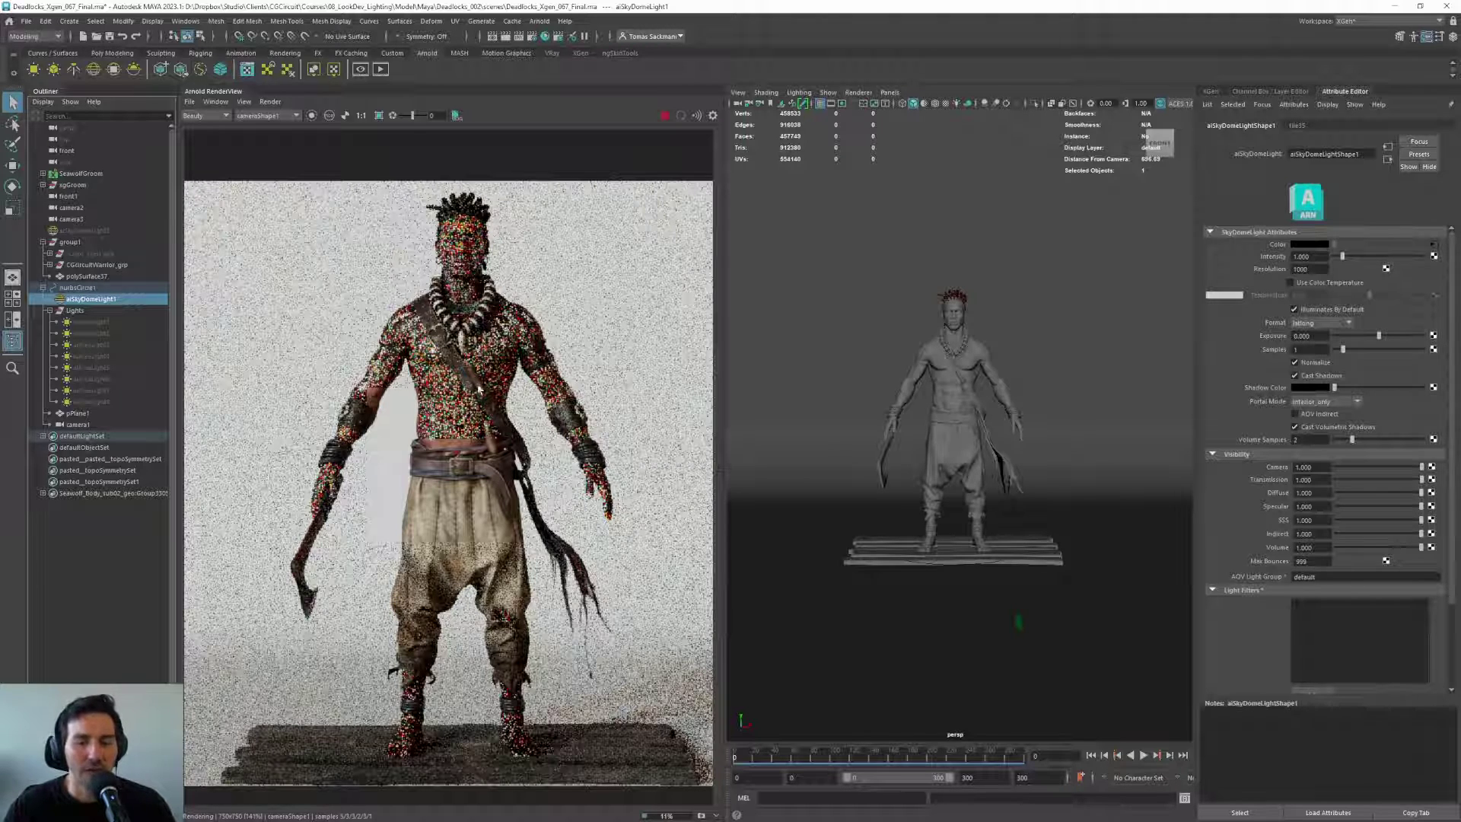
scroll(465, 411, "down", 2)
scroll(468, 418, "up", 3)
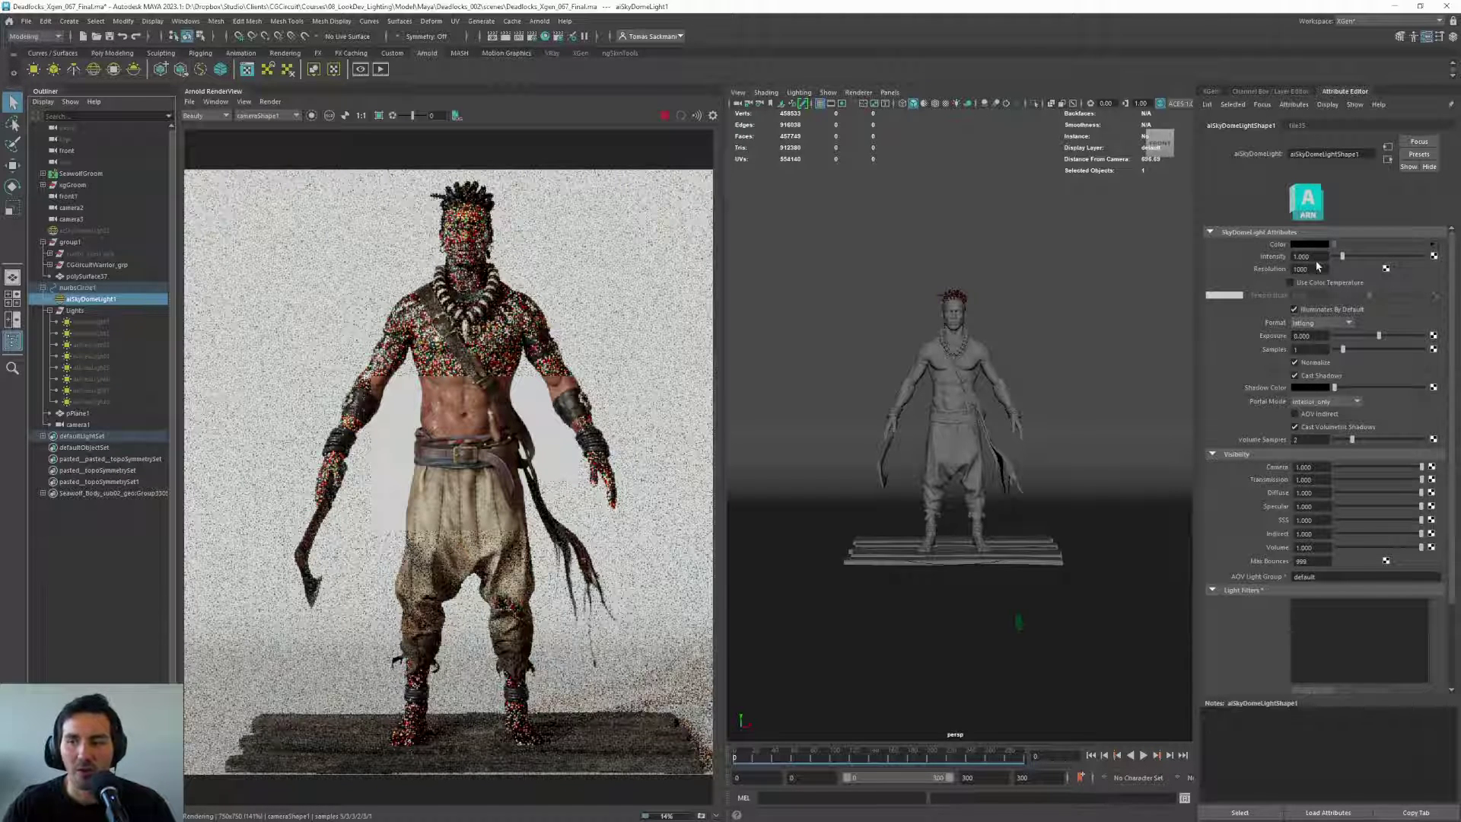
Set the intensity of the sky dome light to 0.2
double_click(1291, 258)
type("0.2")
key("Return")
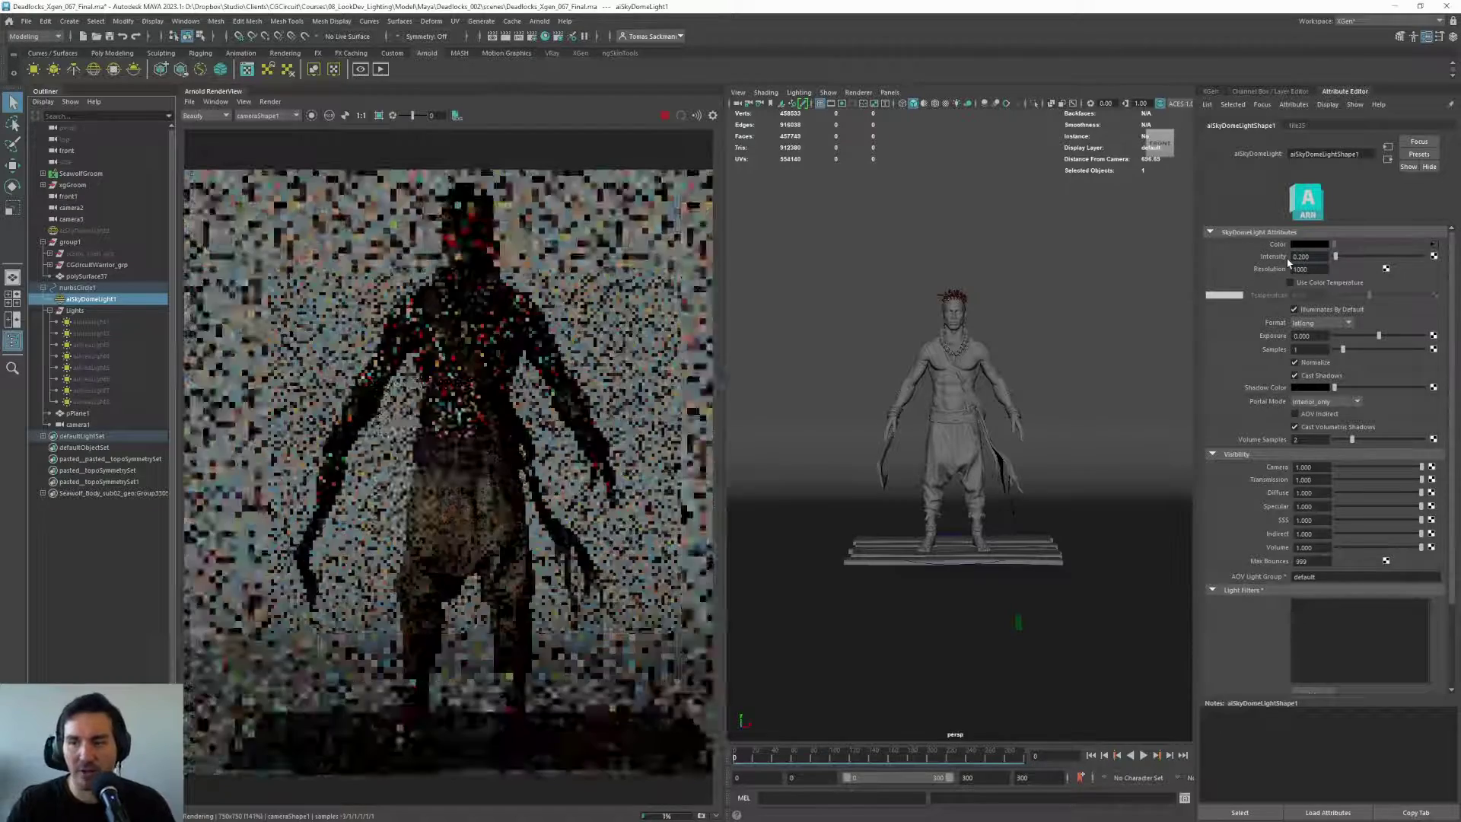
Open the render settings and switch Arnold's render device to GPU
left_click(571, 37)
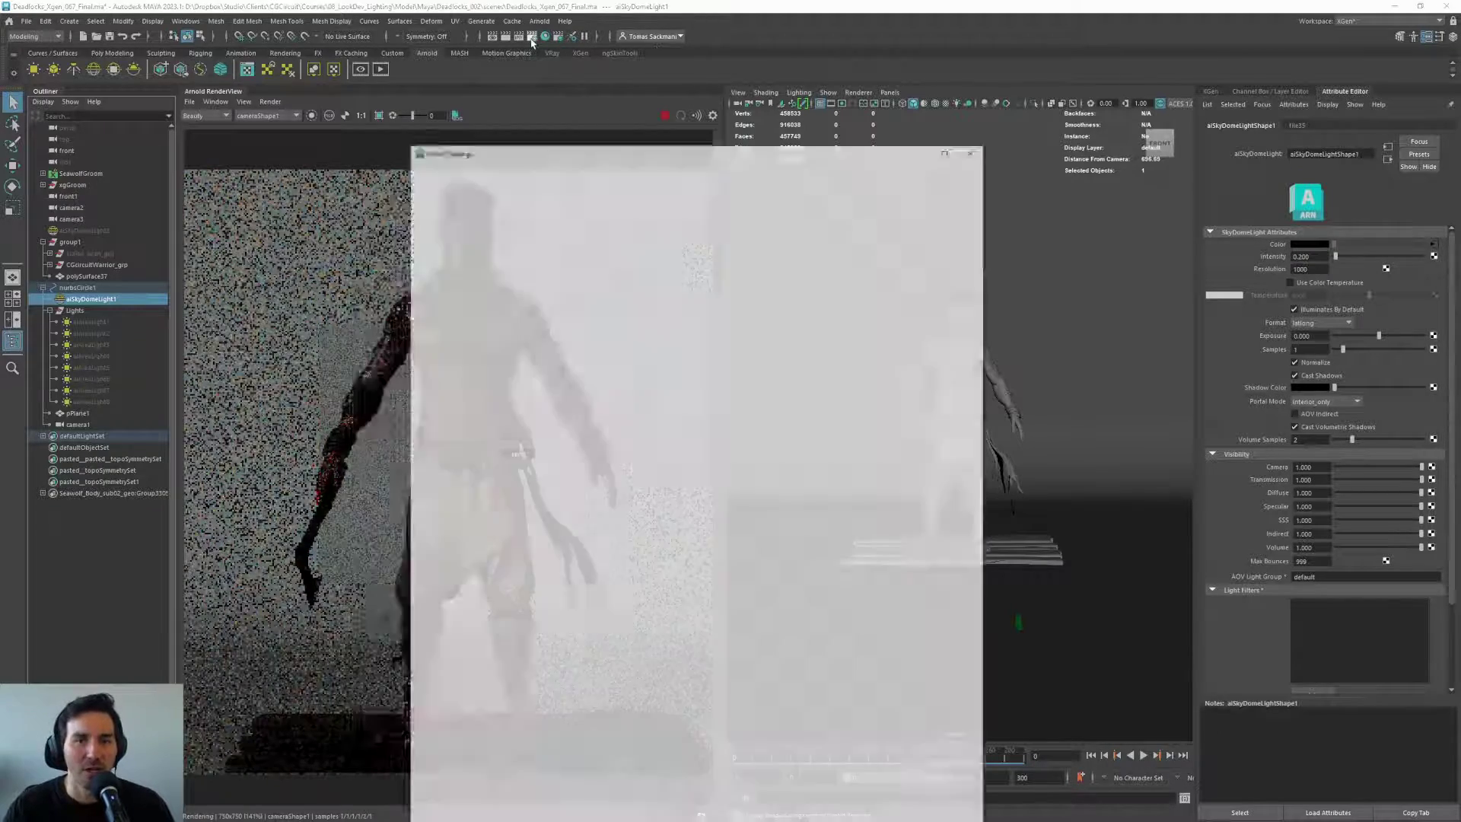
left_click(553, 150)
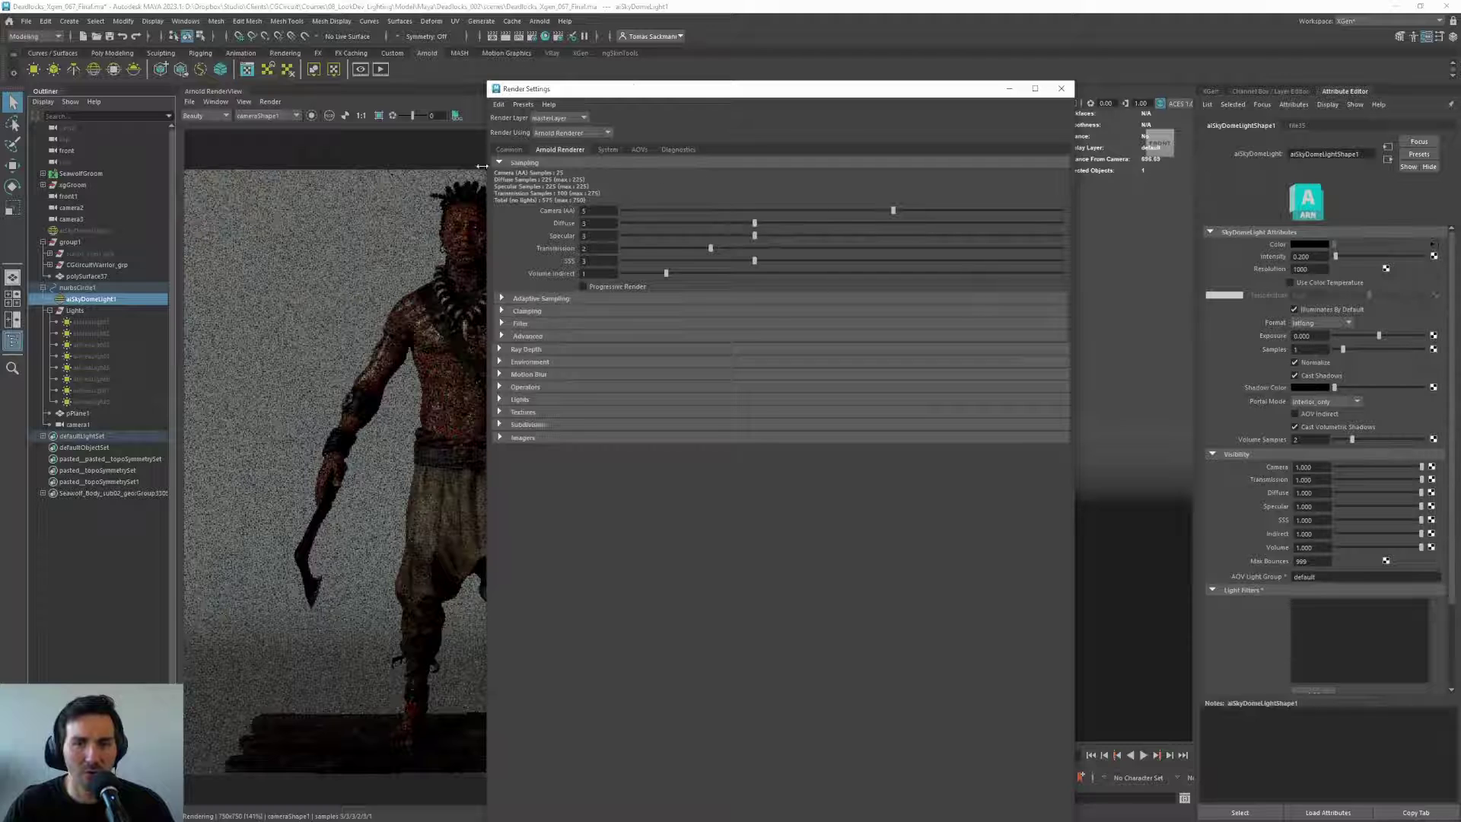
left_click_drag(594, 88, 866, 118)
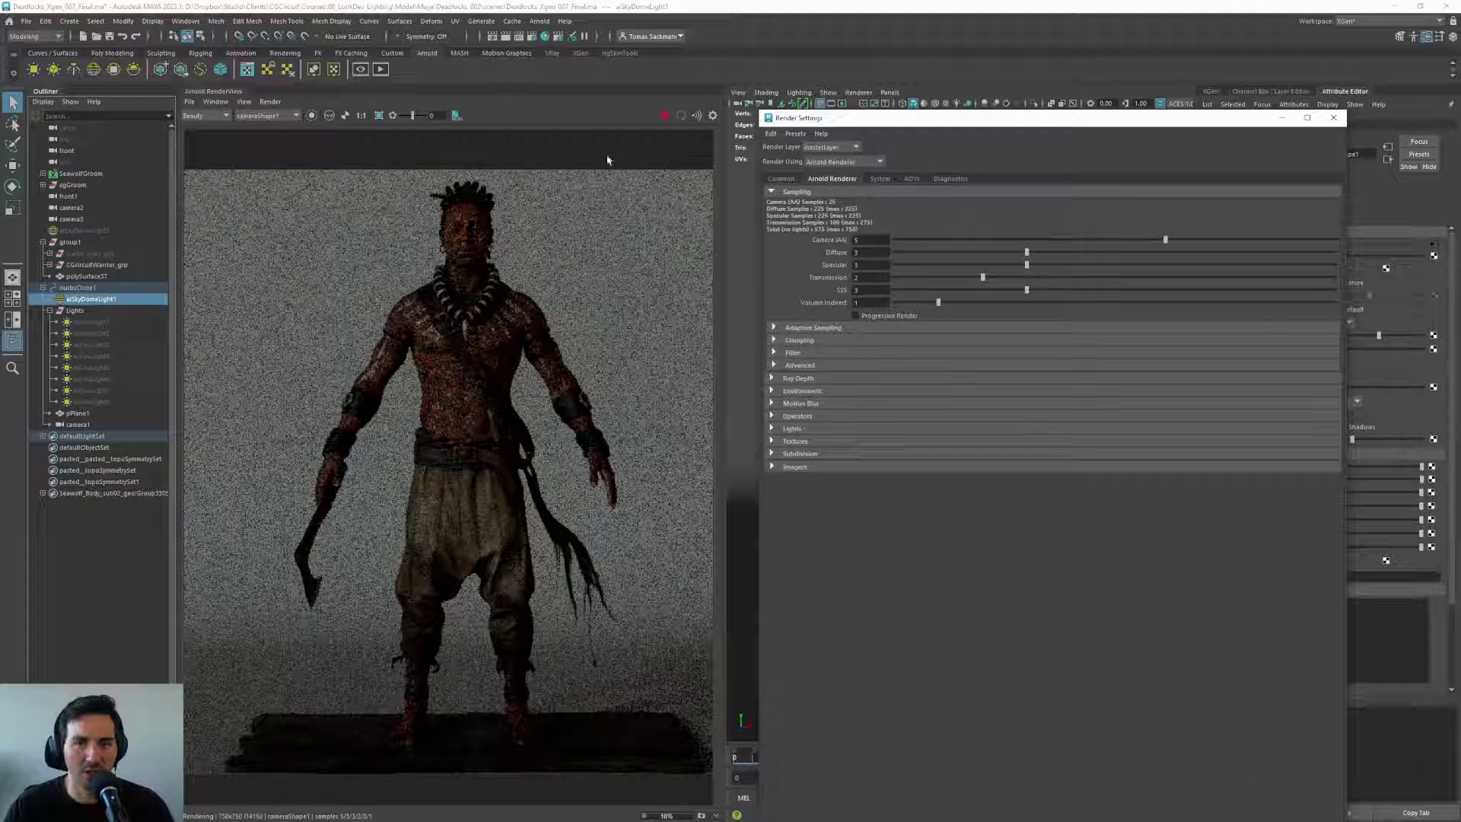
left_click(879, 179)
left_click(875, 205)
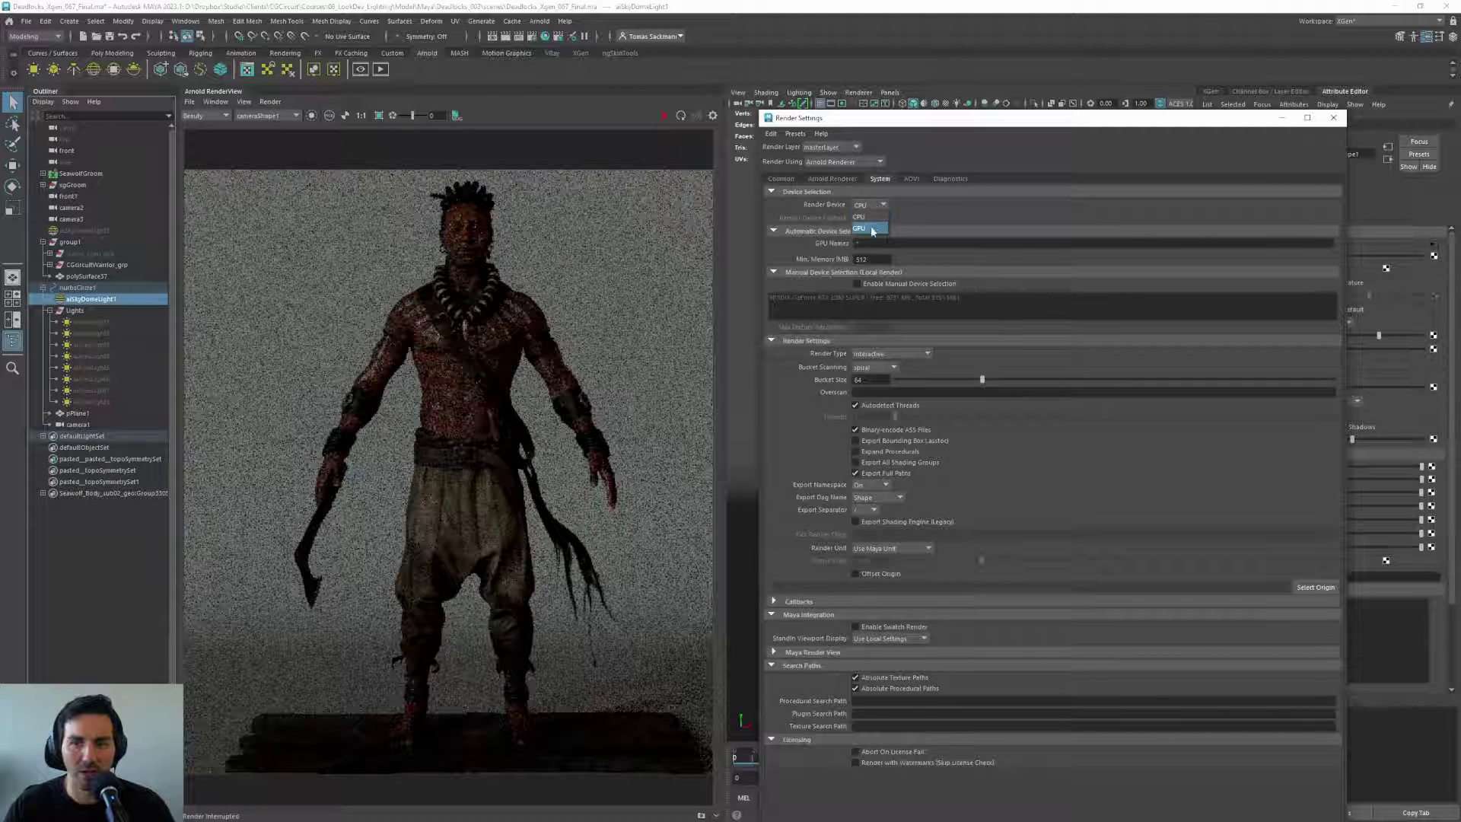
left_click(873, 229)
Set the Arnold Camera (AA) samples to 4 and put the render settings window away
left_click(837, 182)
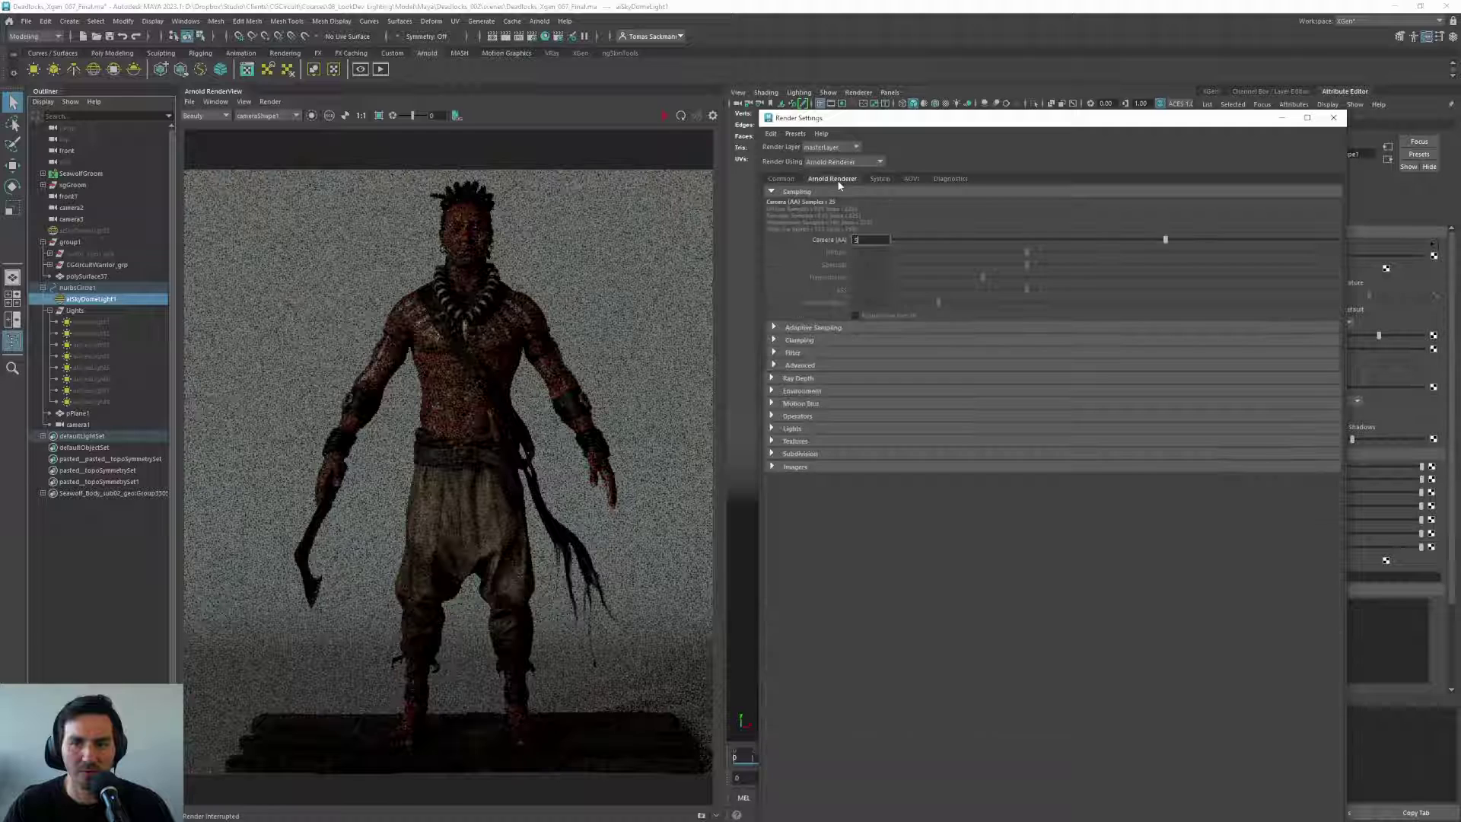
double_click(860, 239)
type("4")
key("Return")
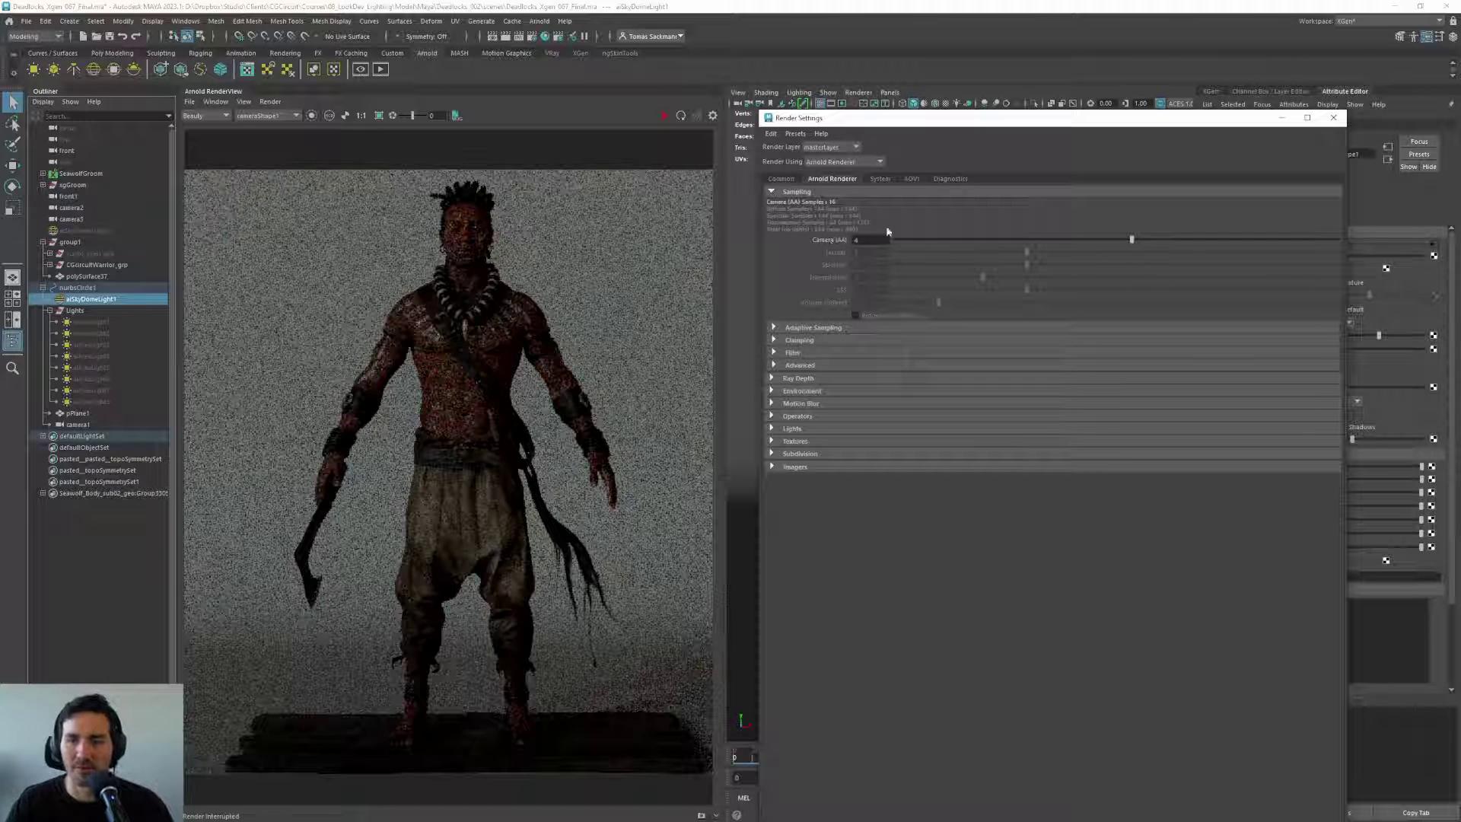
left_click(1282, 117)
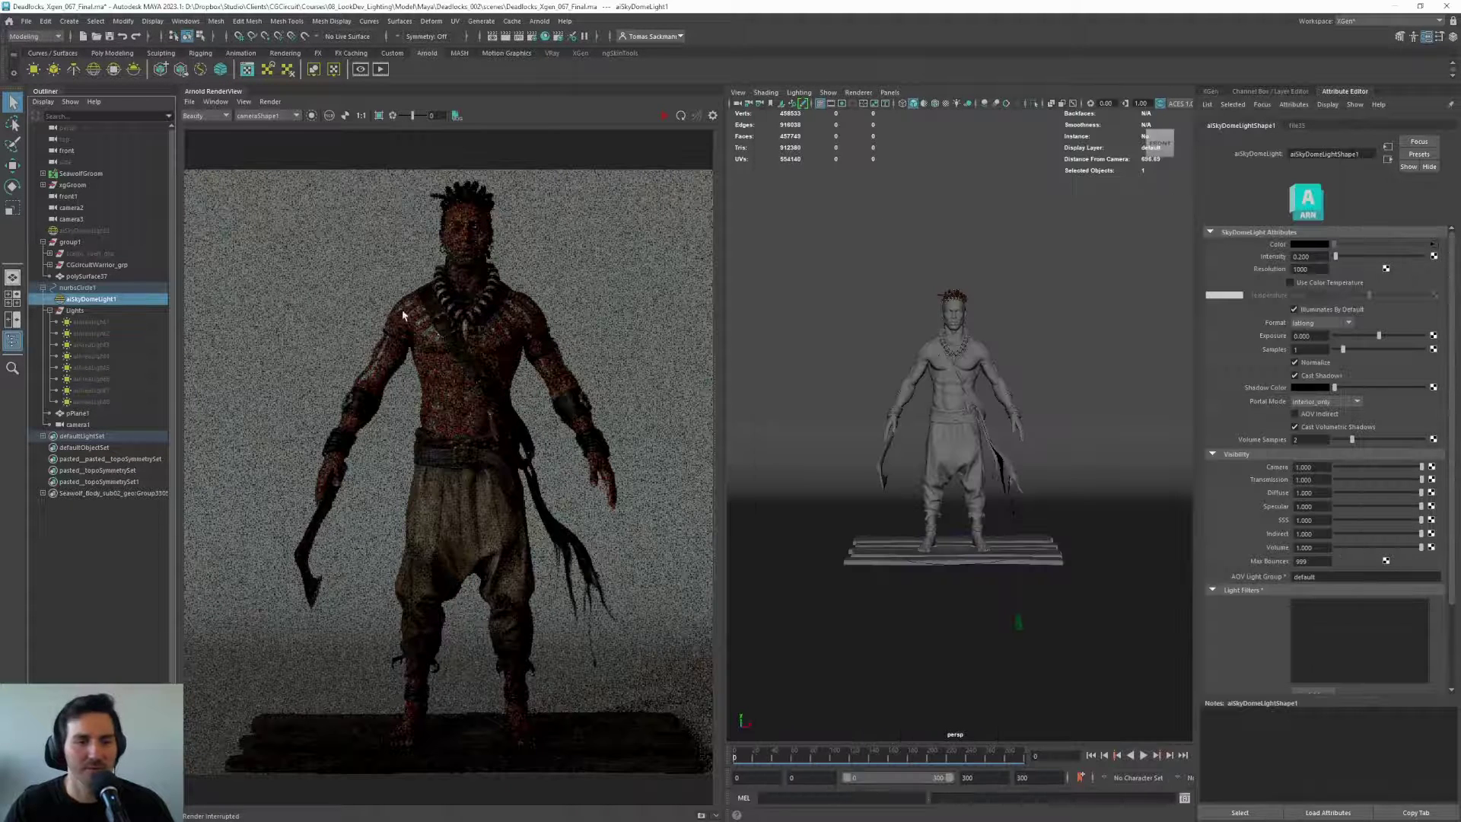
Restart the Arnold render on the GPU and check the whole character with only the sky dome lighting
left_click(681, 116)
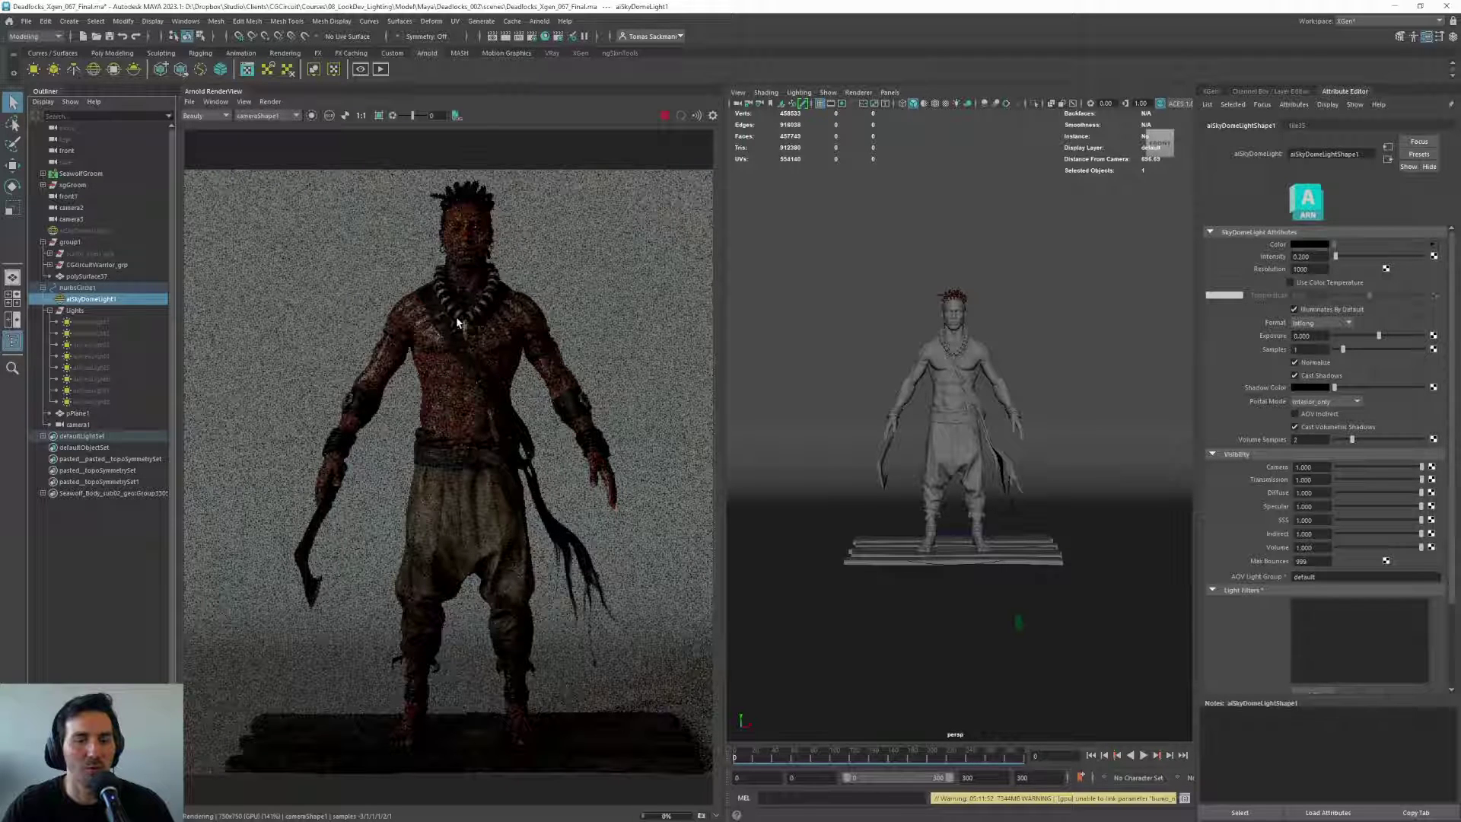
scroll(460, 316, "down", 1)
scroll(477, 304, "up", 1)
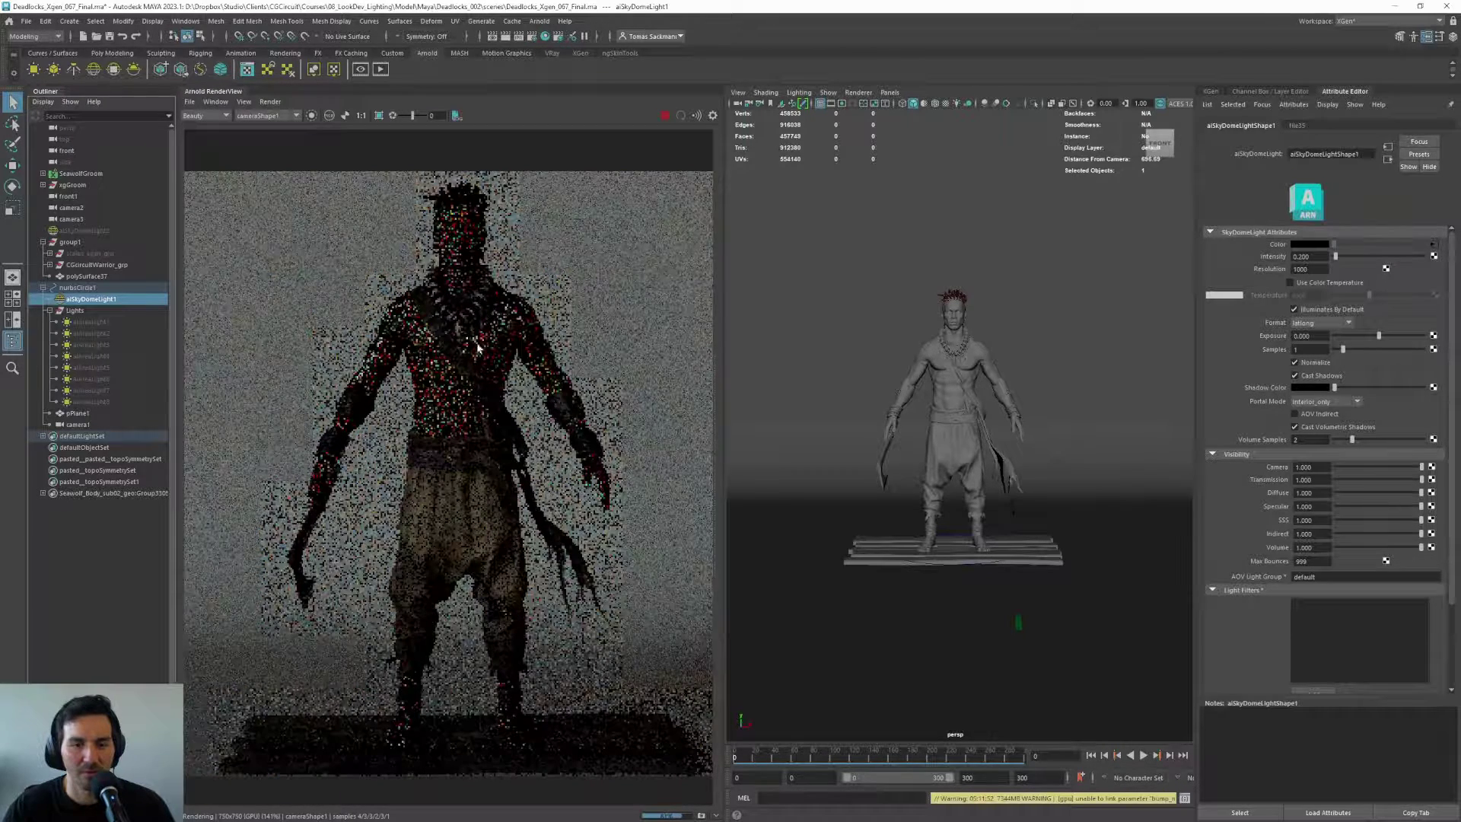
scroll(462, 376, "down", 1)
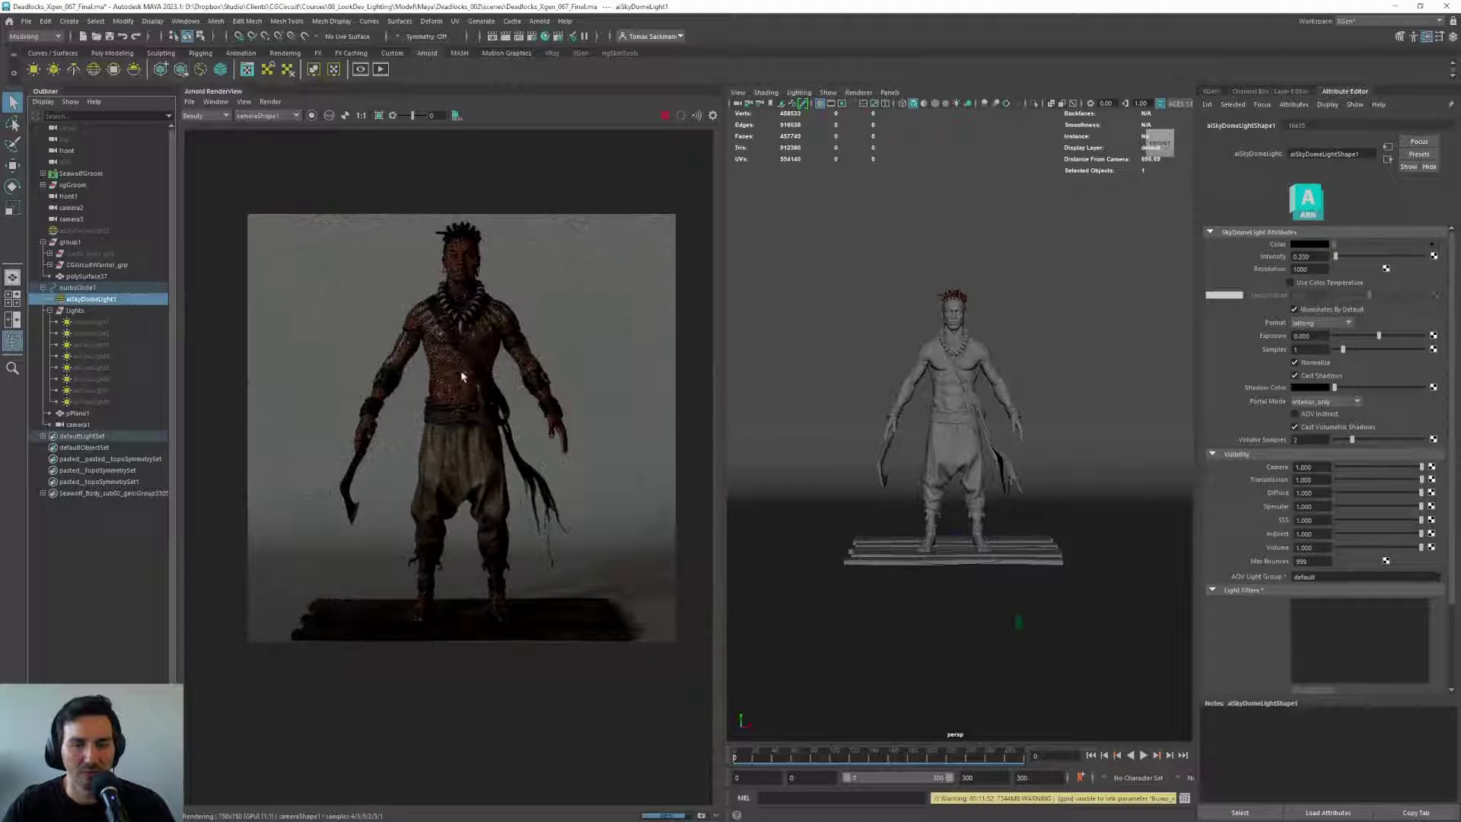
scroll(462, 376, "up", 1)
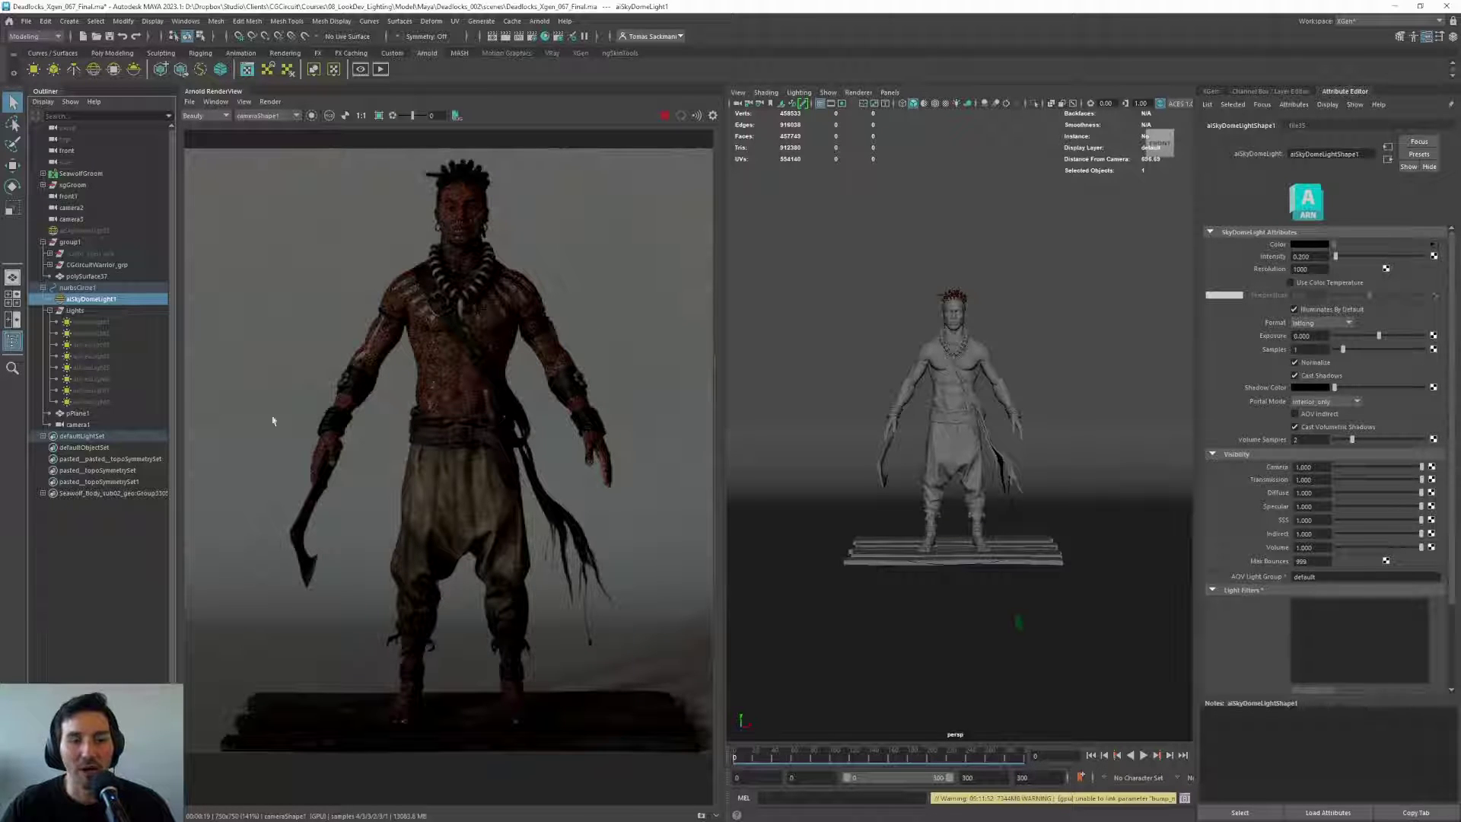
Unhide aiAreaLight1, the area light above the character's head
left_click(88, 323)
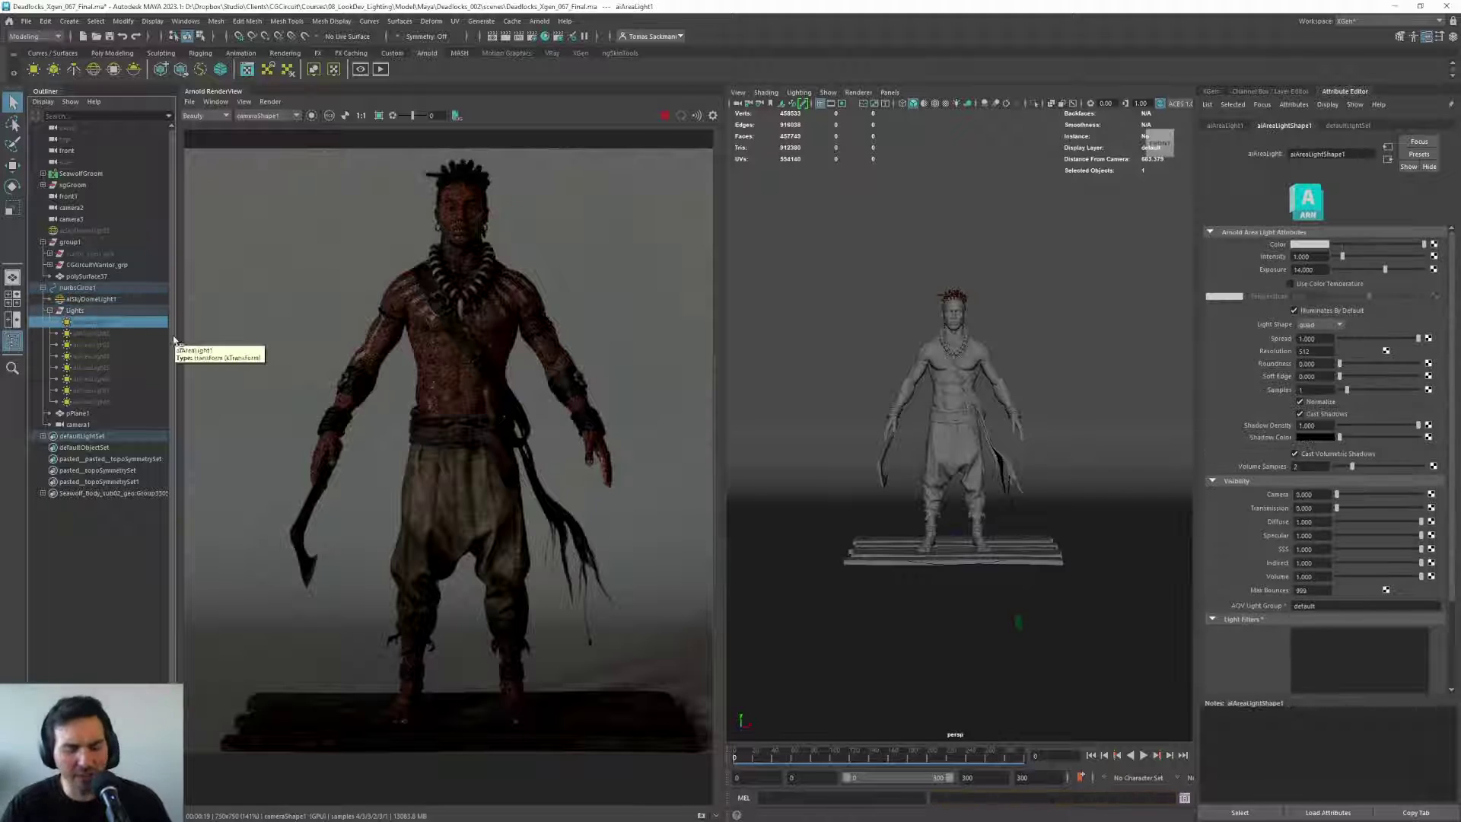
key("h")
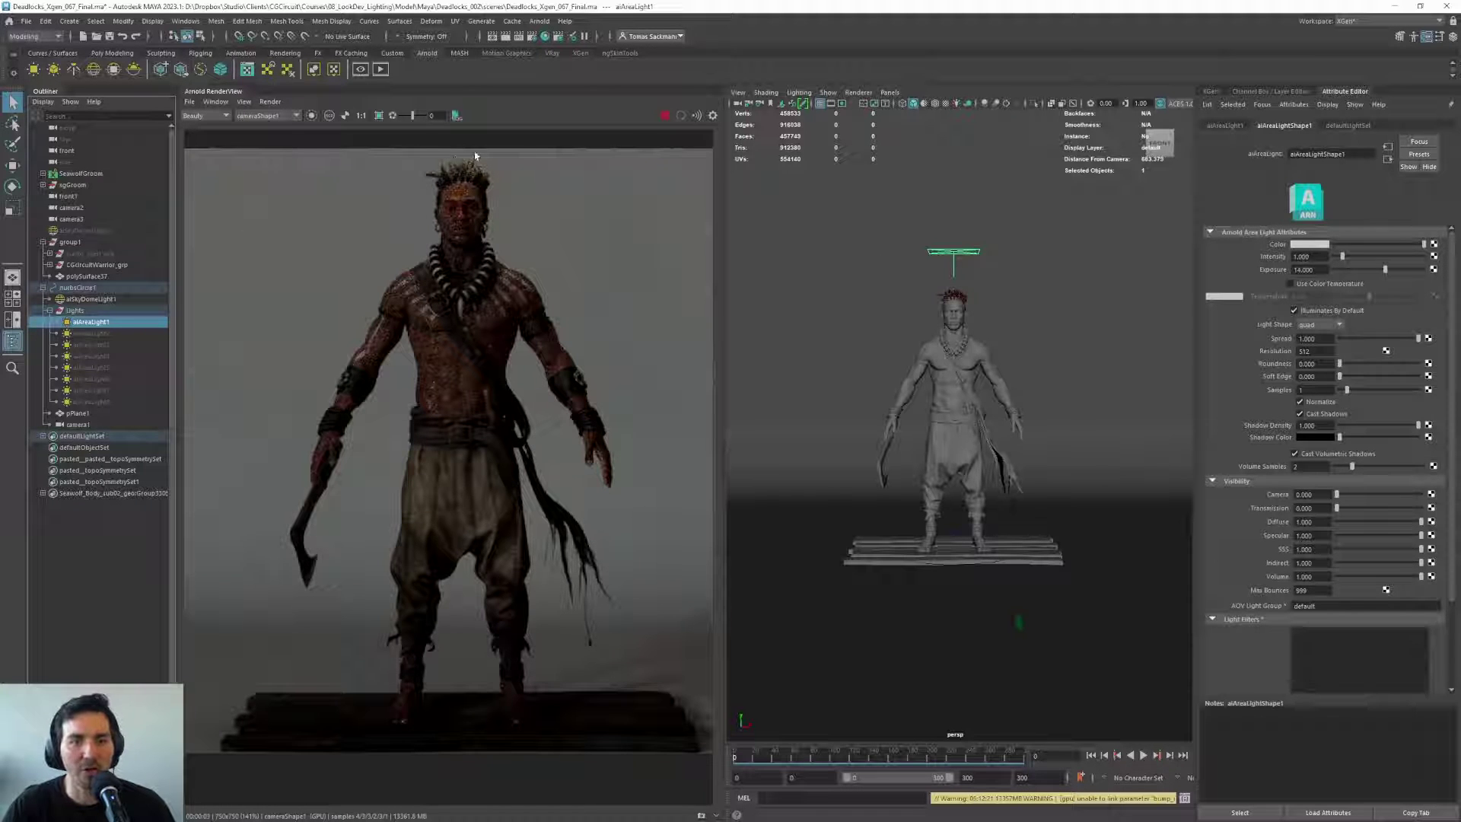
Examine how the overhead area light affects the character's hair, face and shoulders, and where it sits in the scene
scroll(971, 267, "up", 10)
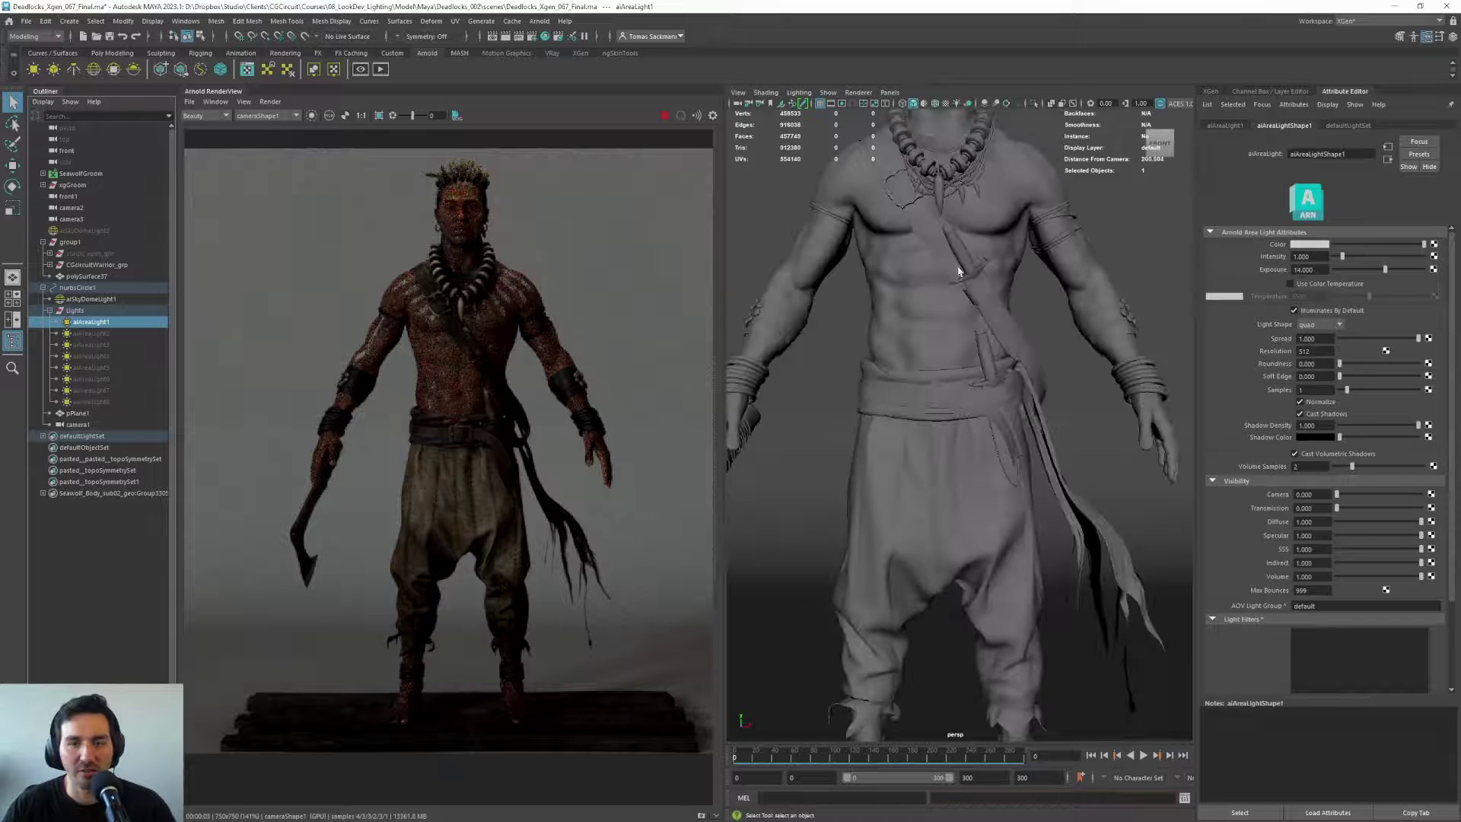
scroll(944, 328, "down", 5)
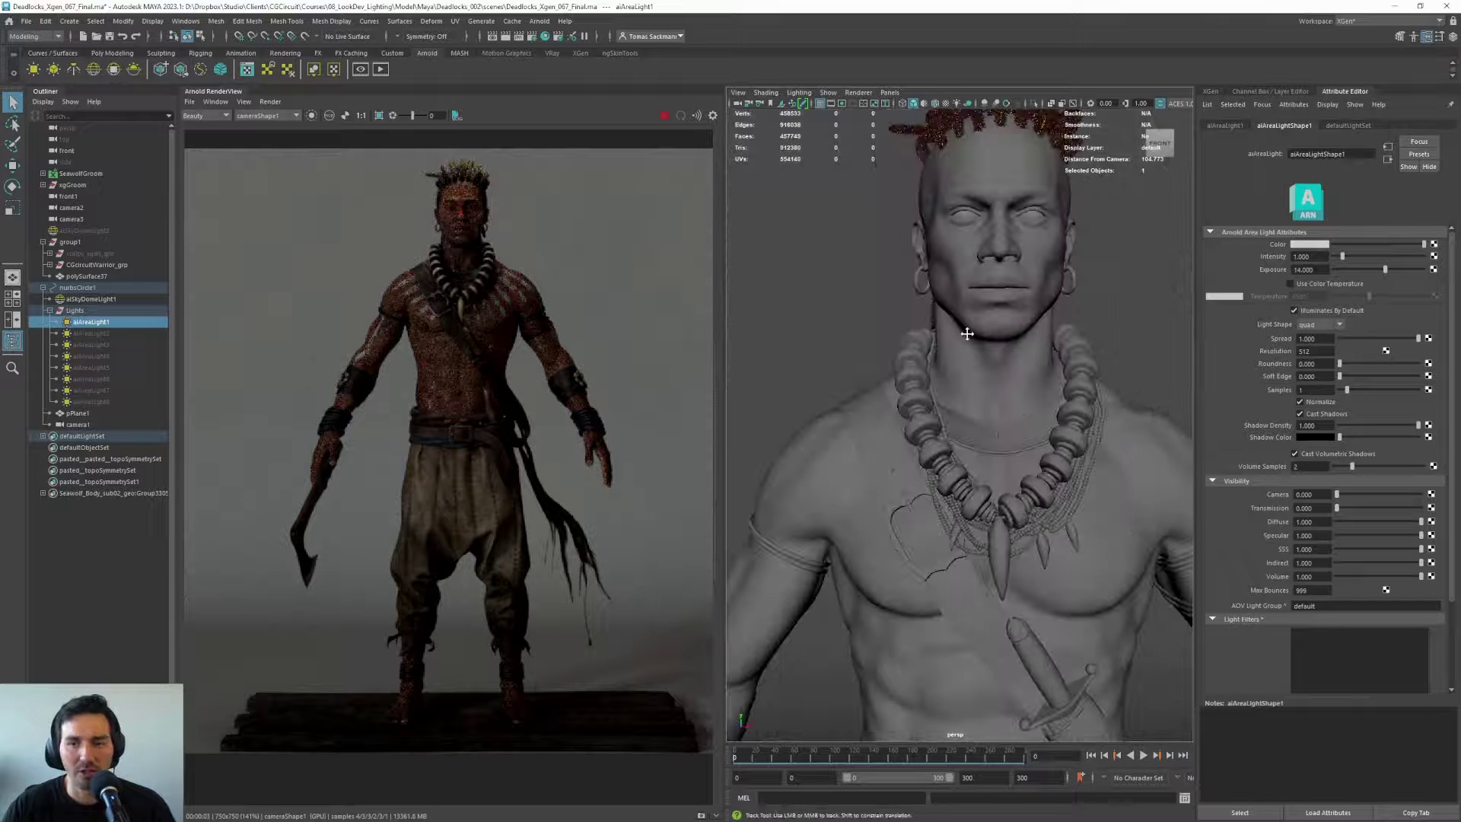
scroll(491, 179, "up", 5)
scroll(479, 190, "up", 2)
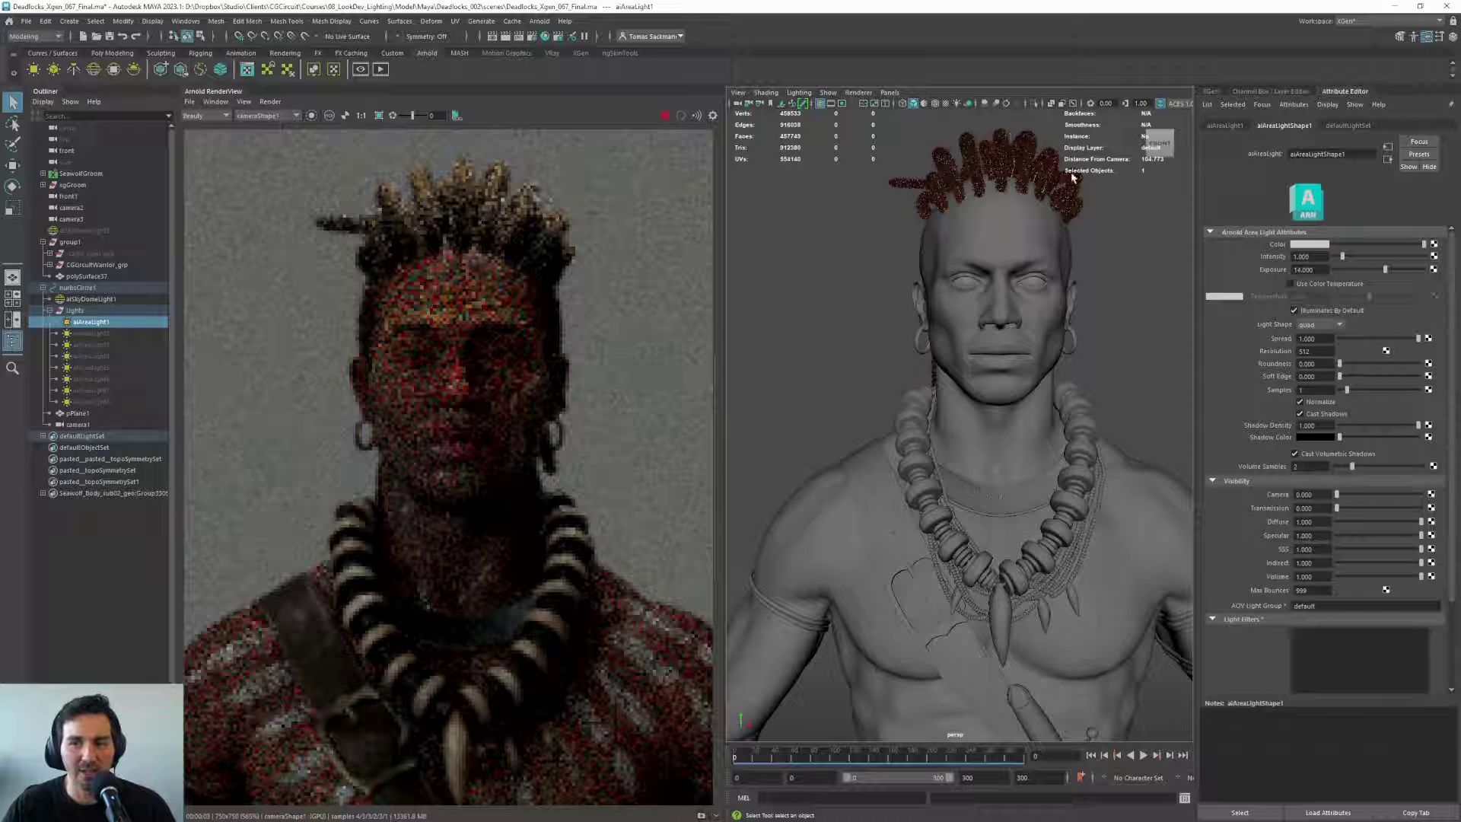
scroll(916, 313, "down", 2)
scroll(286, 292, "down", 2)
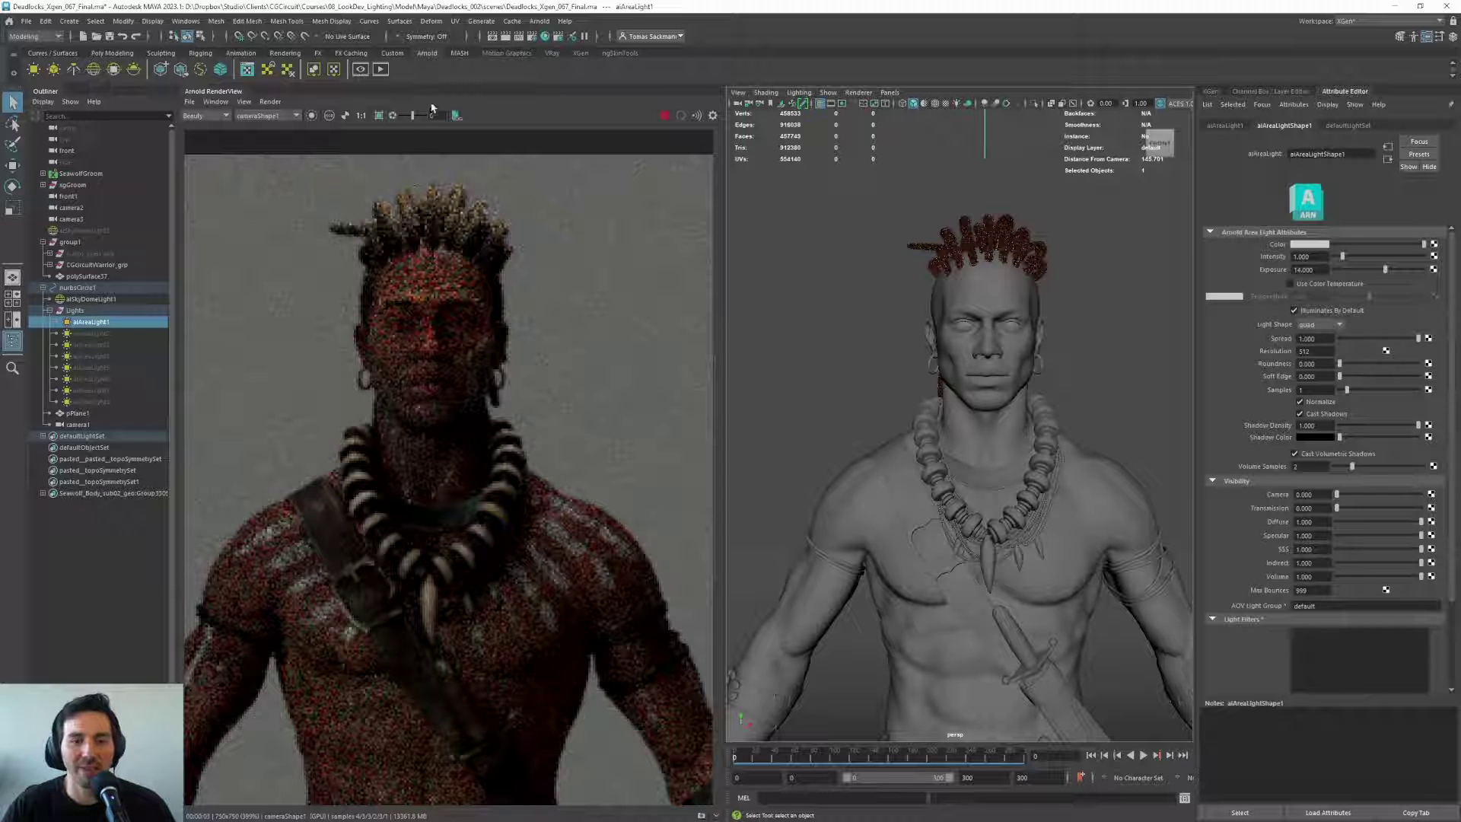
scroll(491, 227, "down", 5)
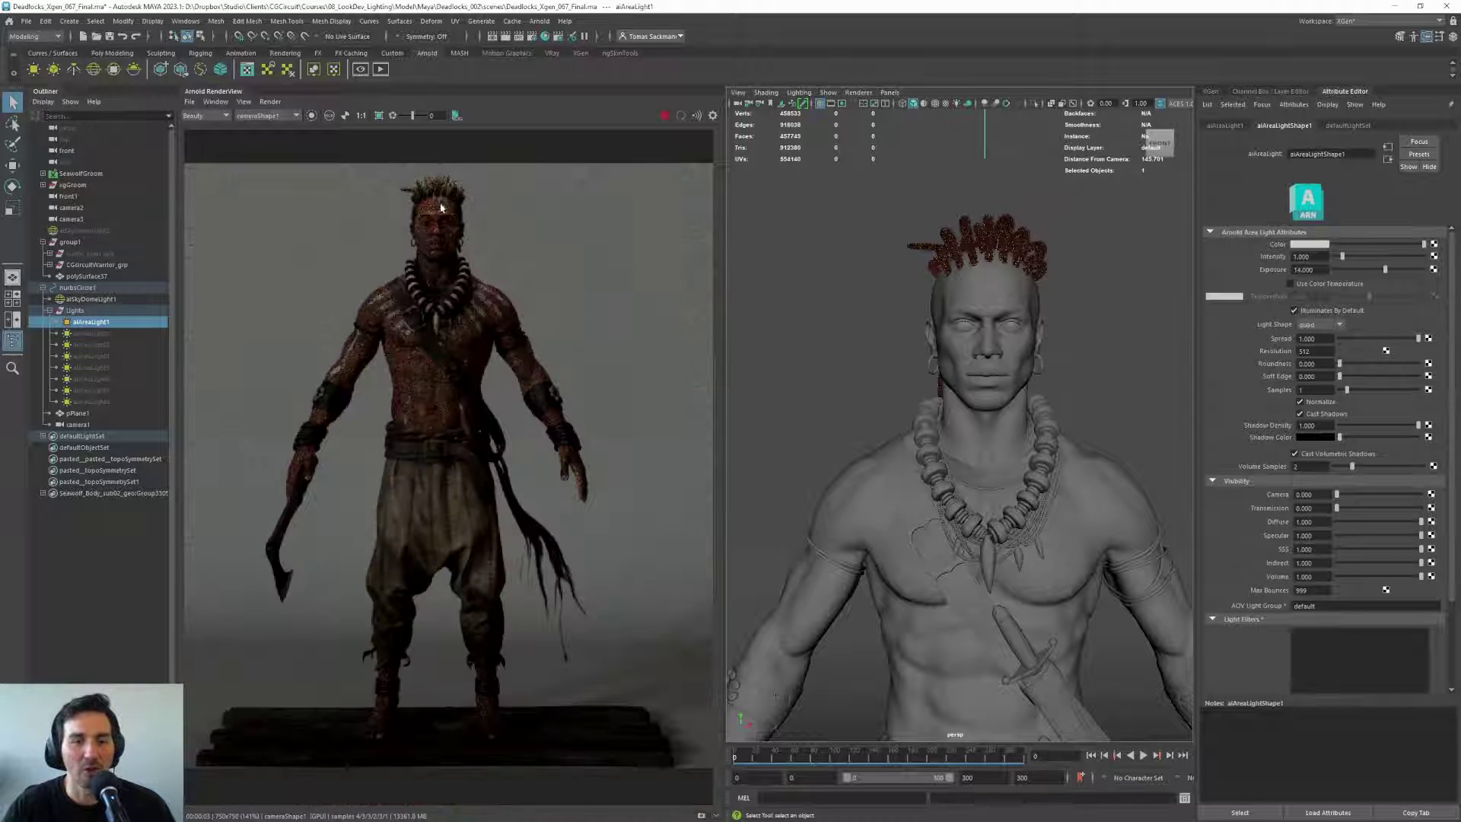
scroll(970, 360, "down", 5)
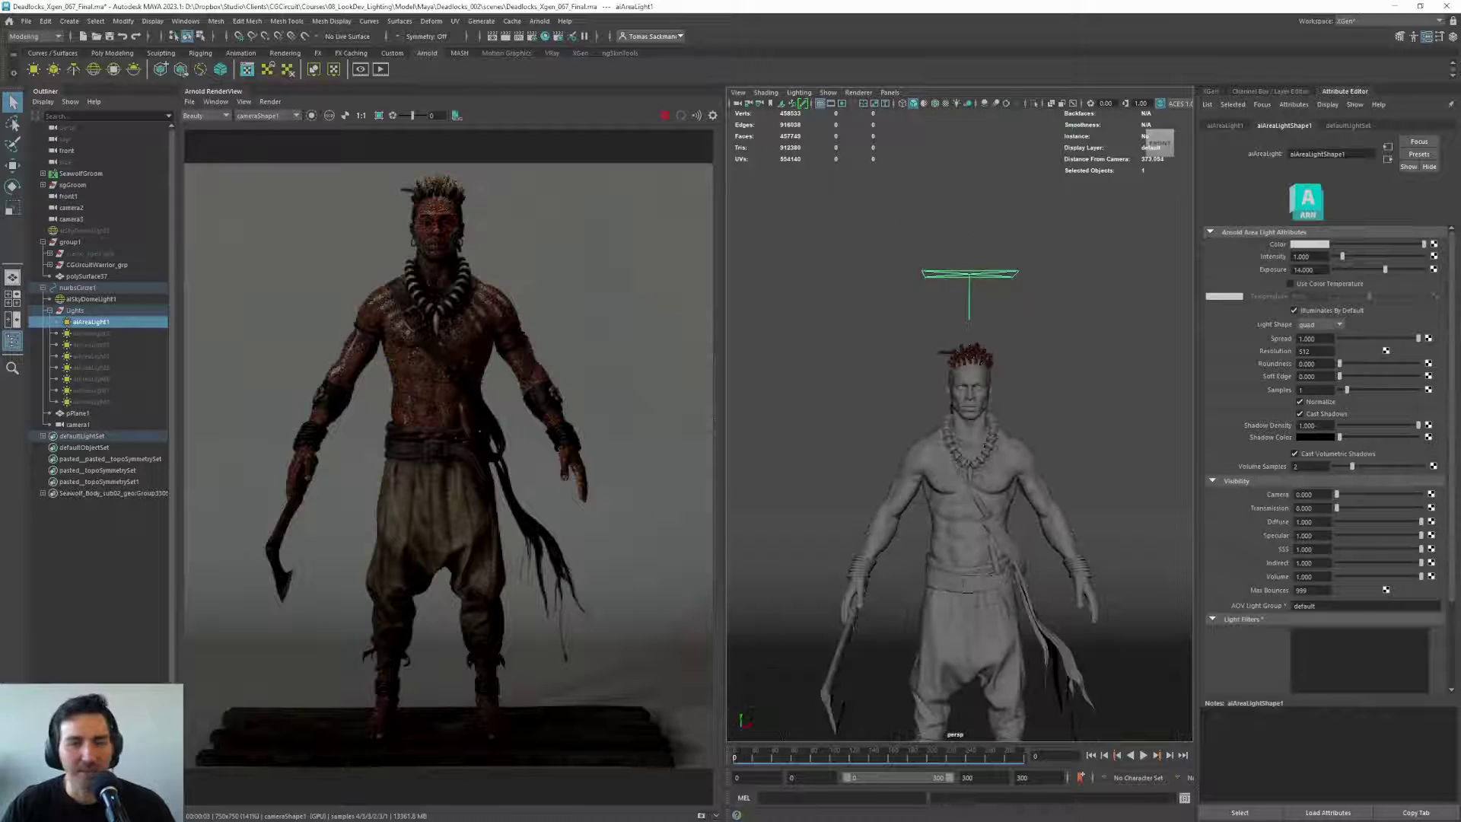
Unhide aiAreaLight2 as the main front light and hide aiSkyDomeLight1
left_click(110, 334)
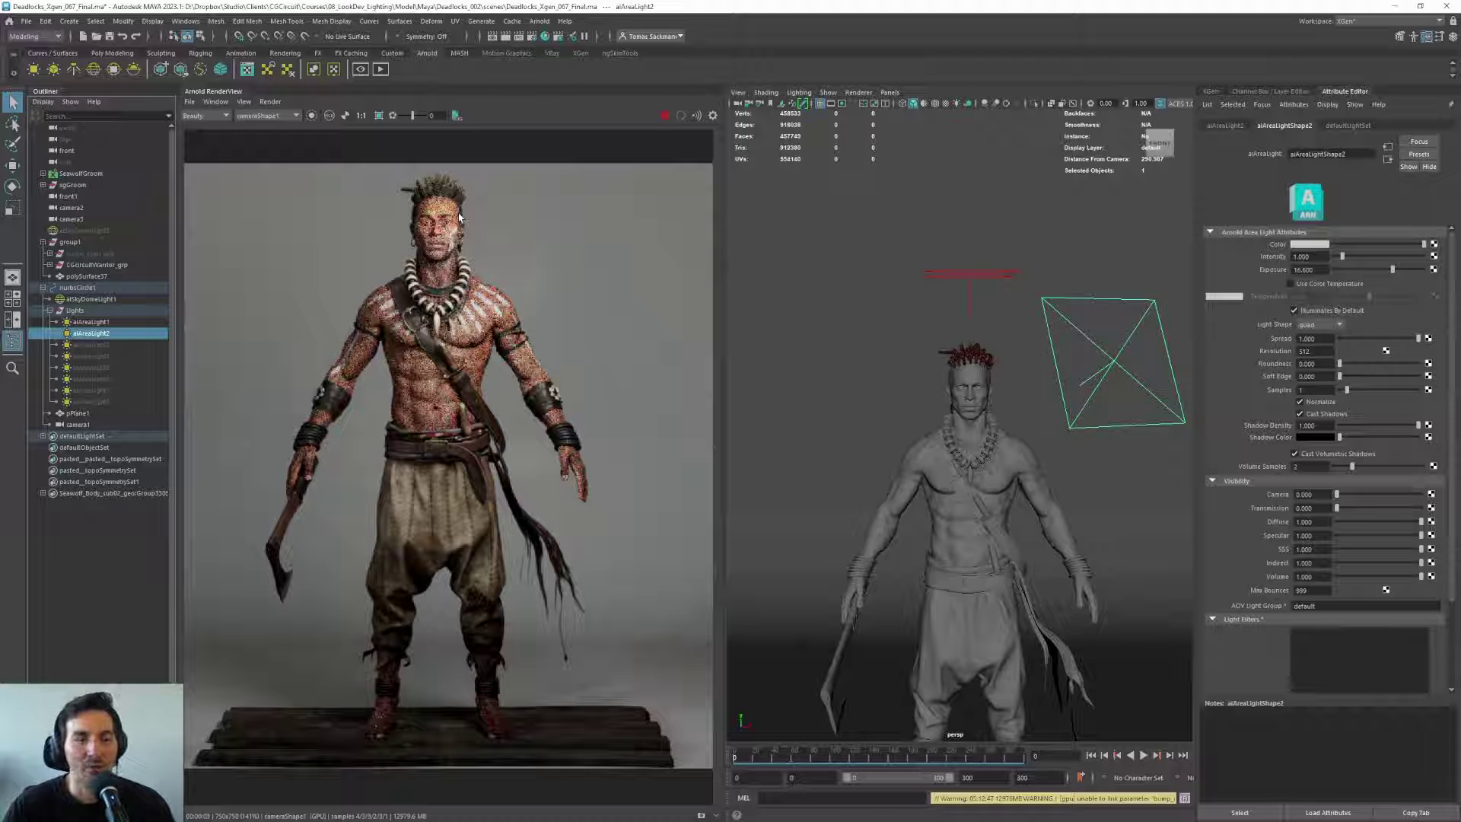
left_click(111, 345)
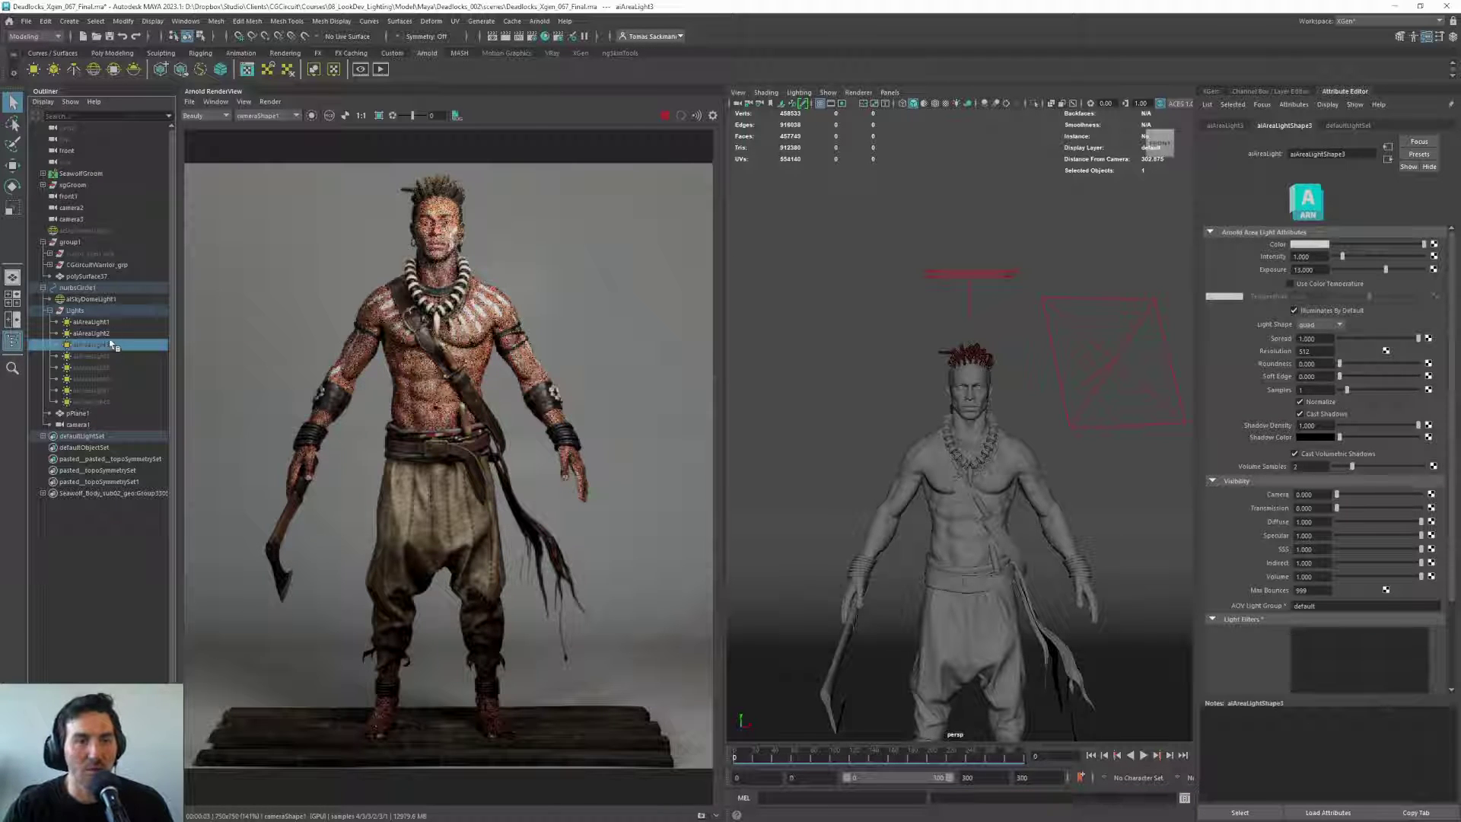
left_click(89, 300)
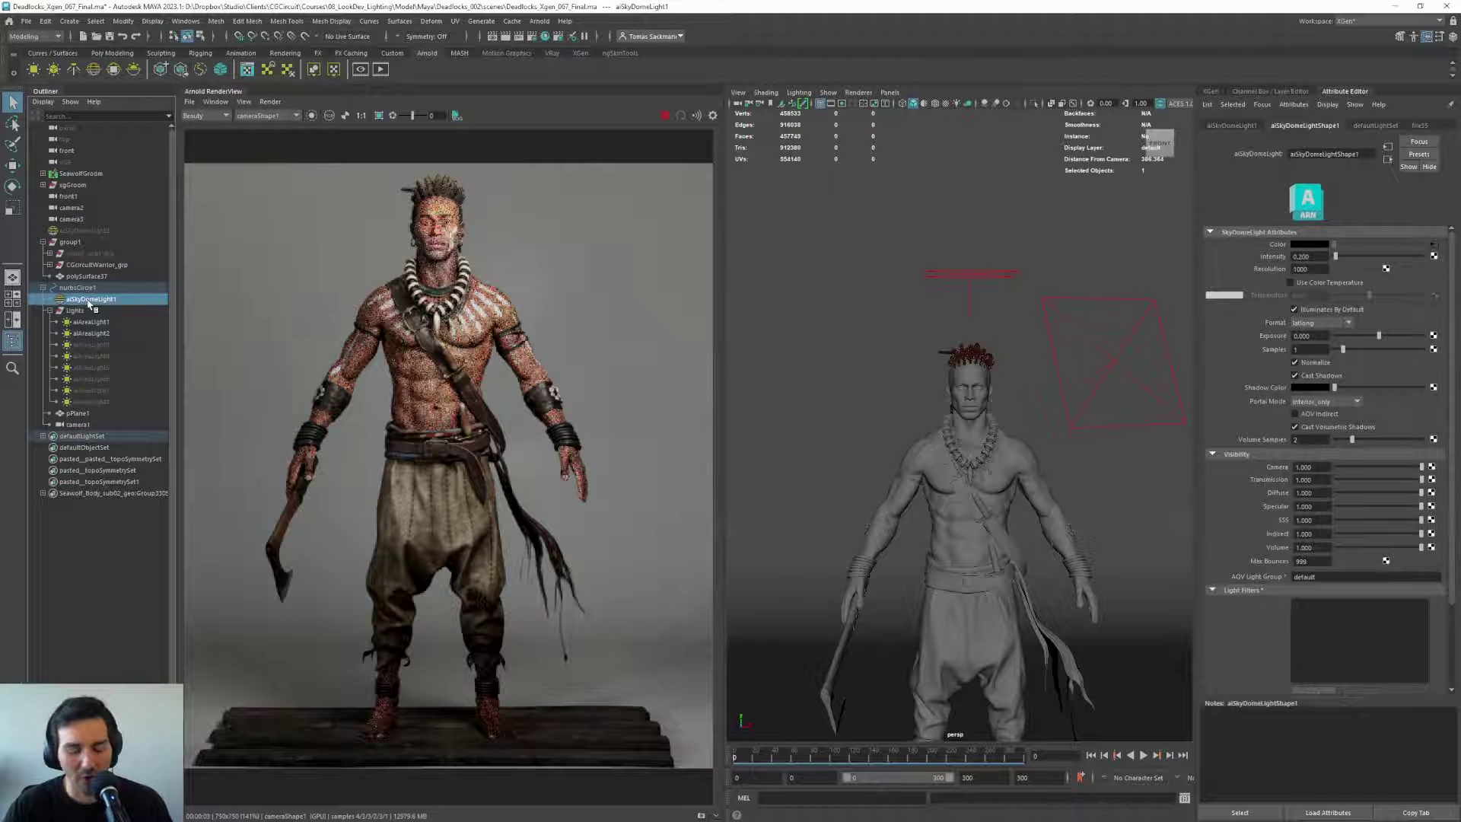
key("ctrl+h")
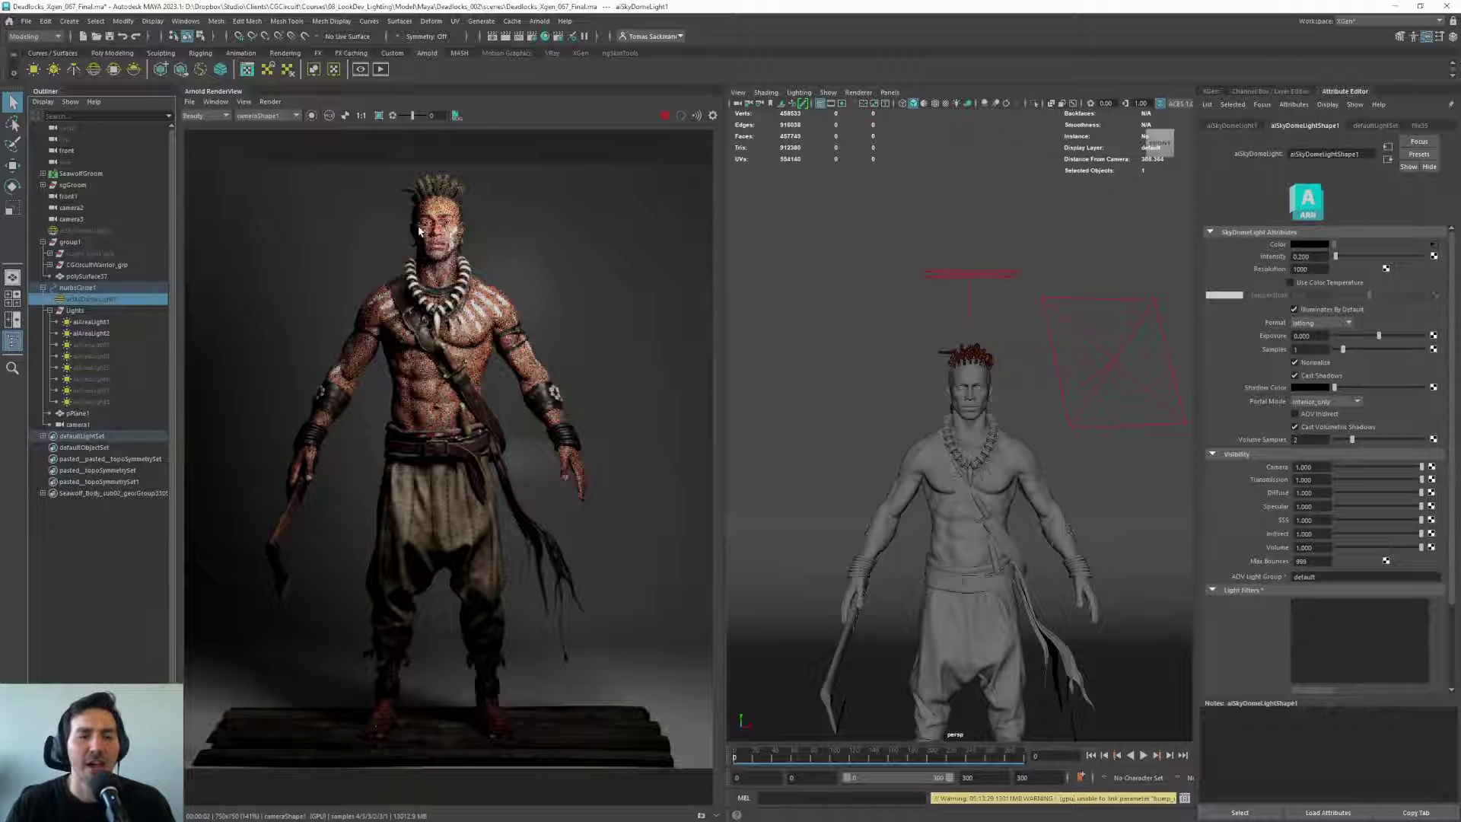
Unhide aiAreaLight3 and inspect where it sits beside the character in the scene and how it lights the body
left_click(112, 347)
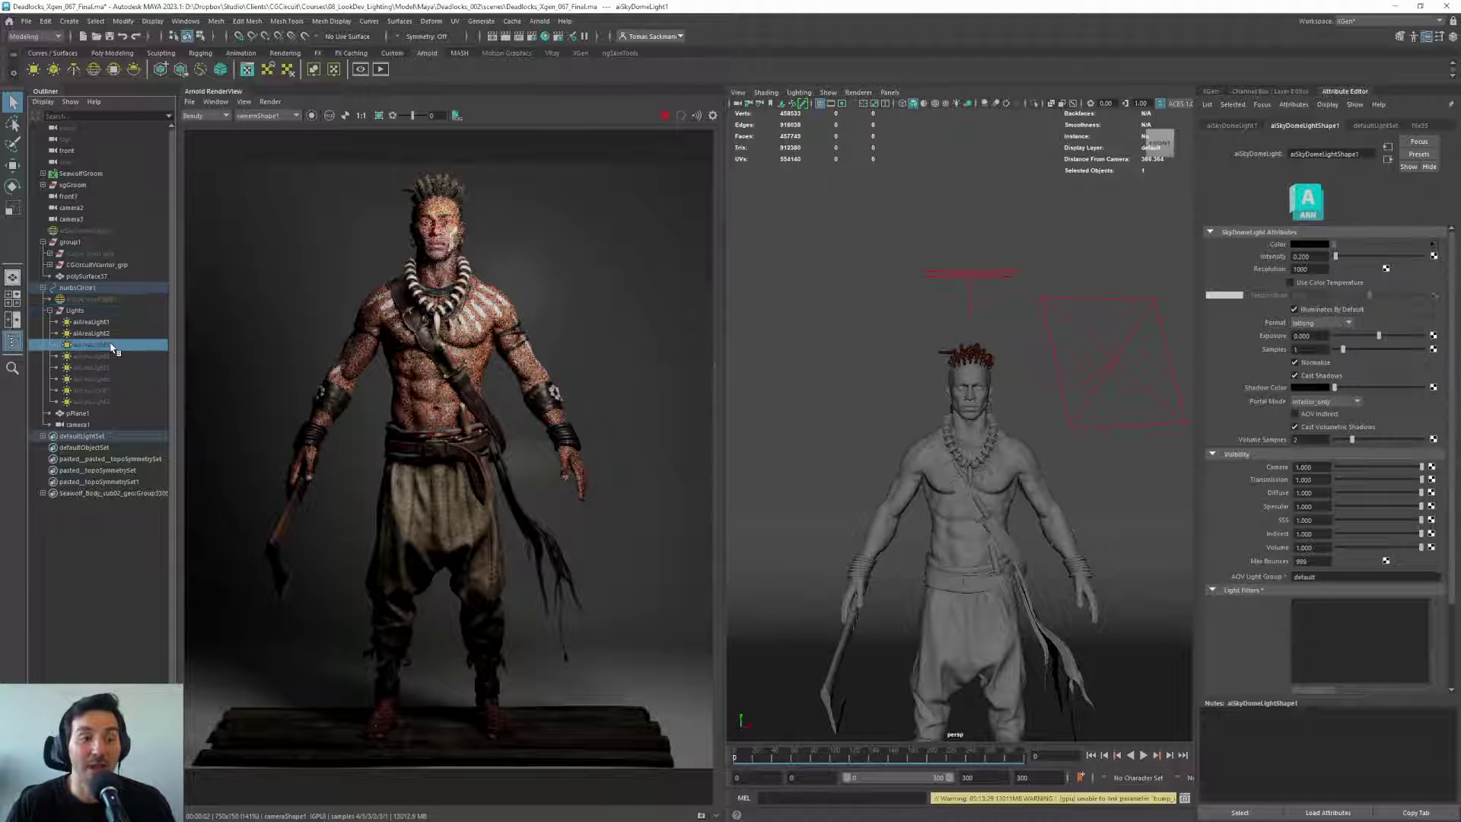
key("shift+h")
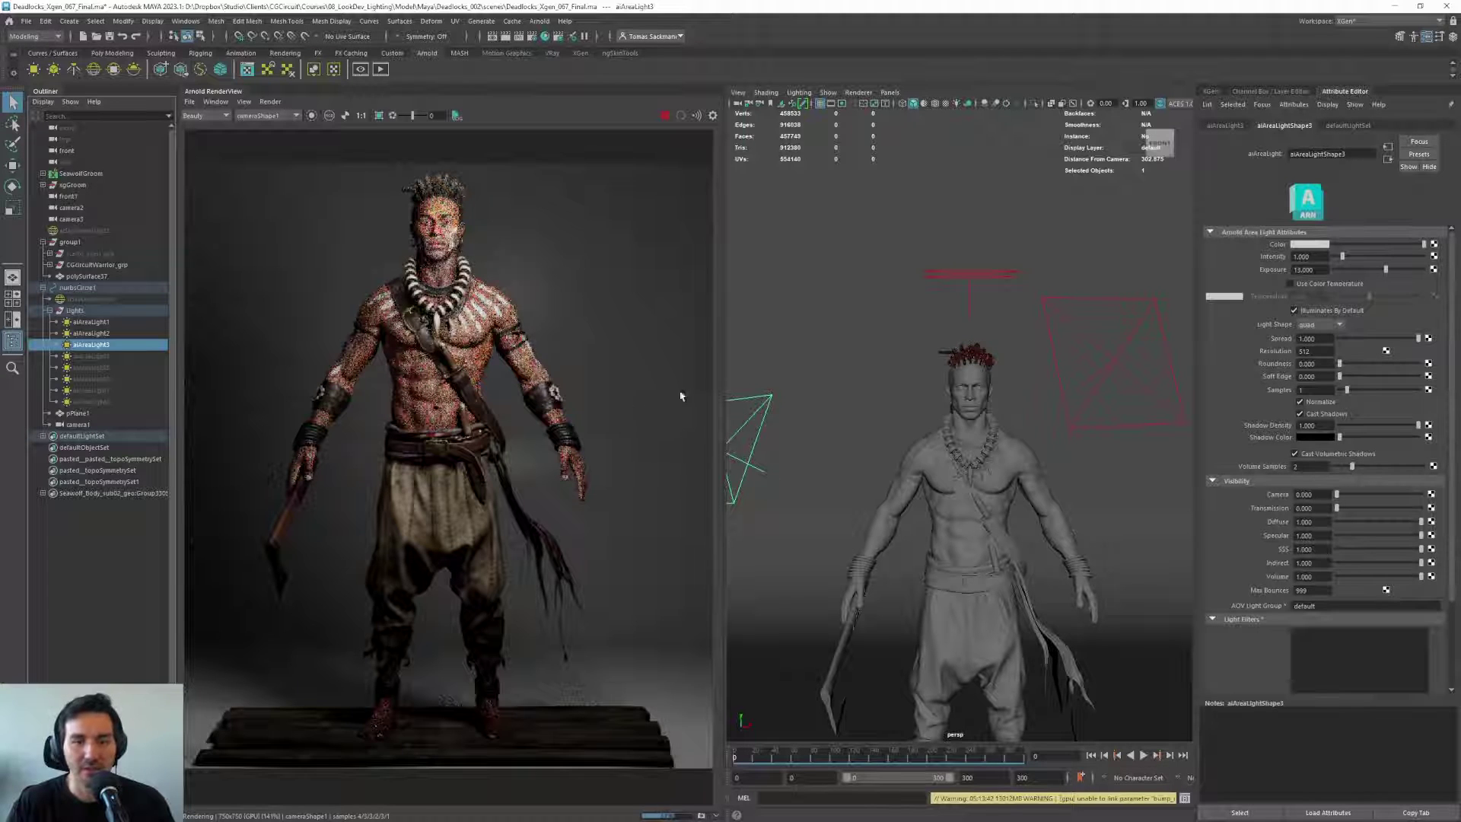
scroll(708, 397, "down", 1)
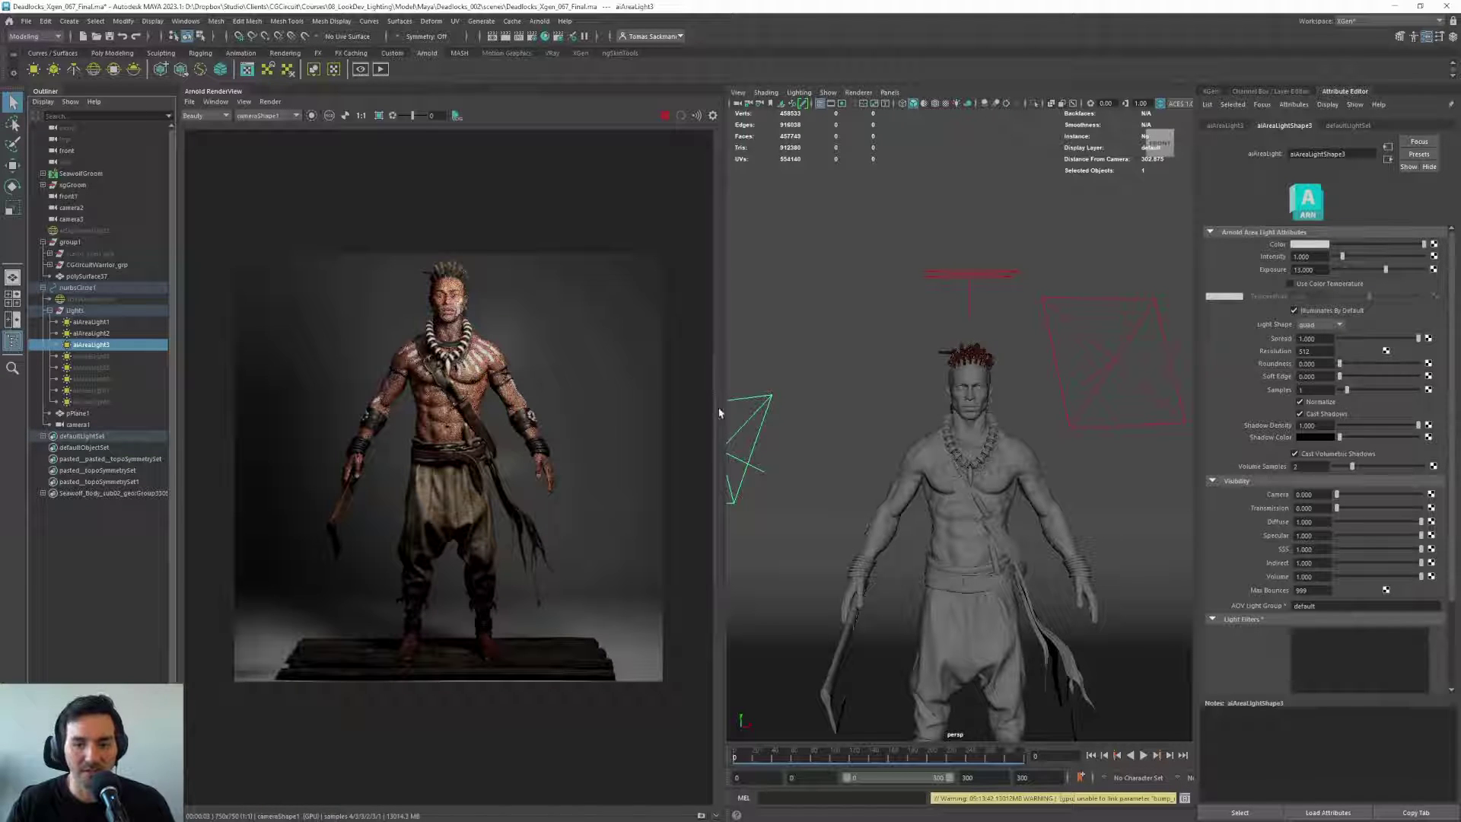
scroll(583, 398, "up", 1)
scroll(968, 481, "down", 3)
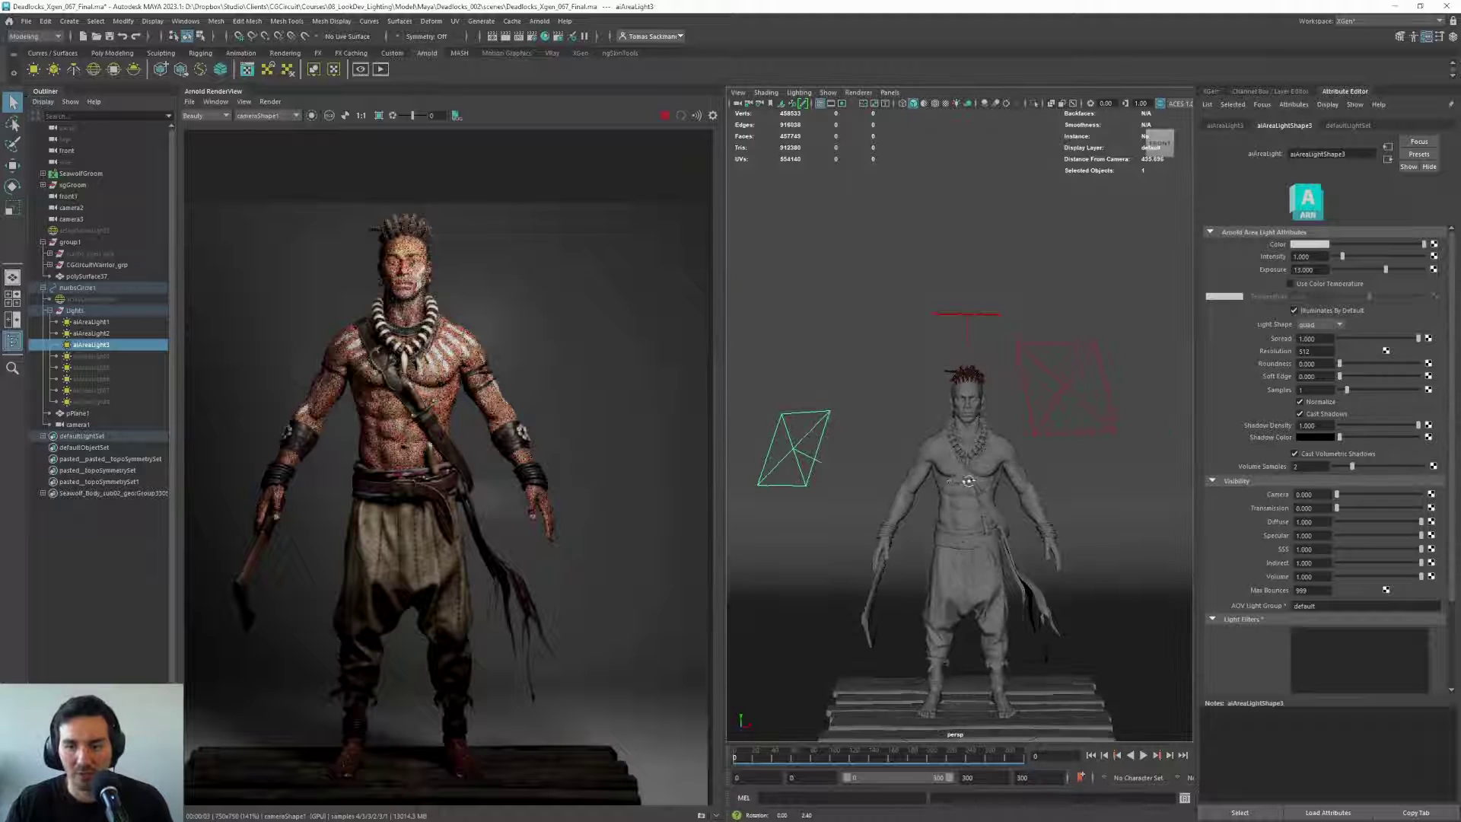
left_click_drag(968, 481, 1012, 535, "alt")
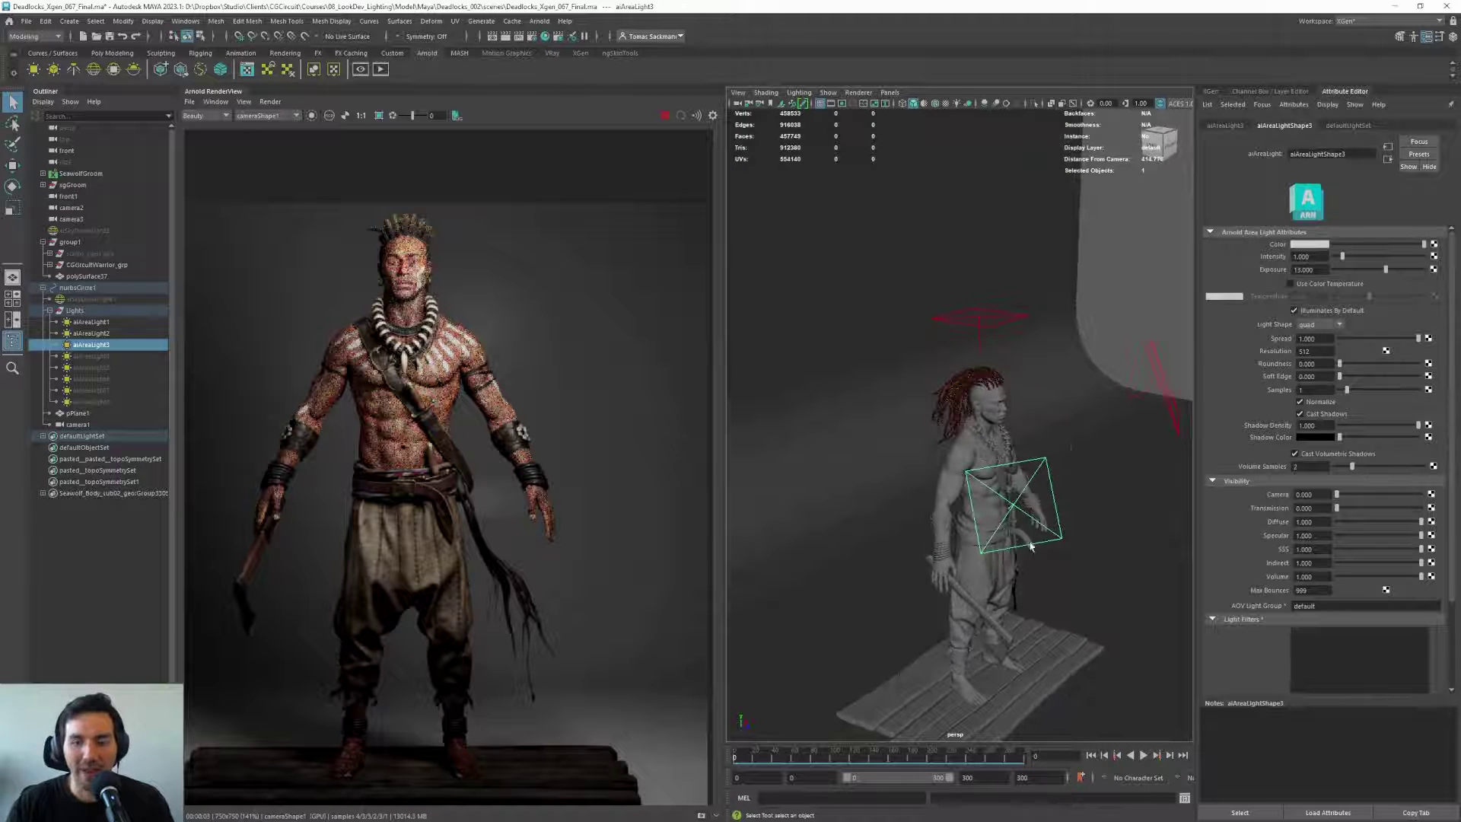
left_click_drag(977, 461, 942, 449, "alt")
scroll(925, 446, "up", 3)
scroll(435, 391, "up", 2)
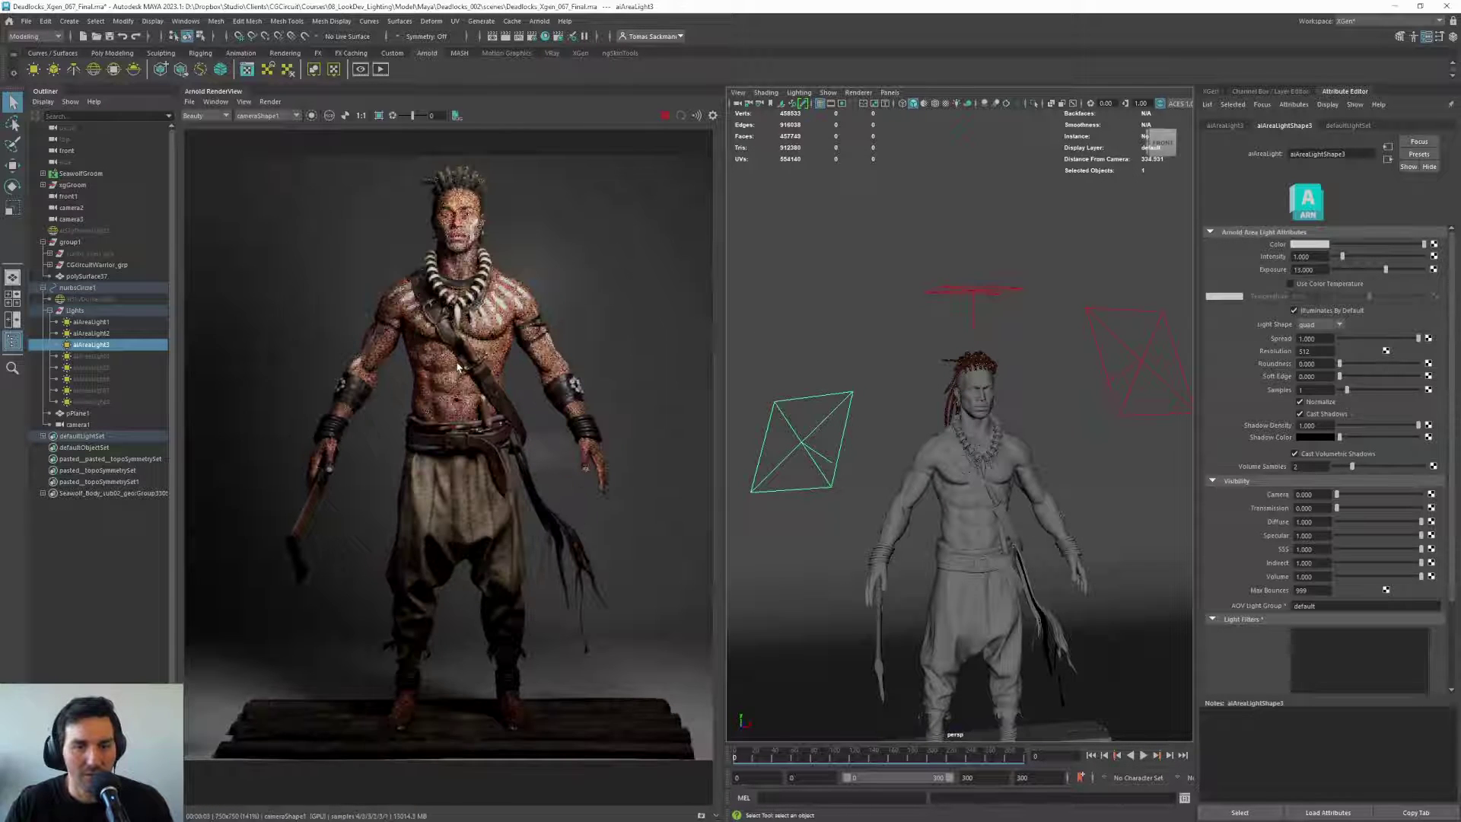
Toggle aiAreaLight3 off and on again to compare its effect on the character's shadowed side in the render
key("ctrl+h")
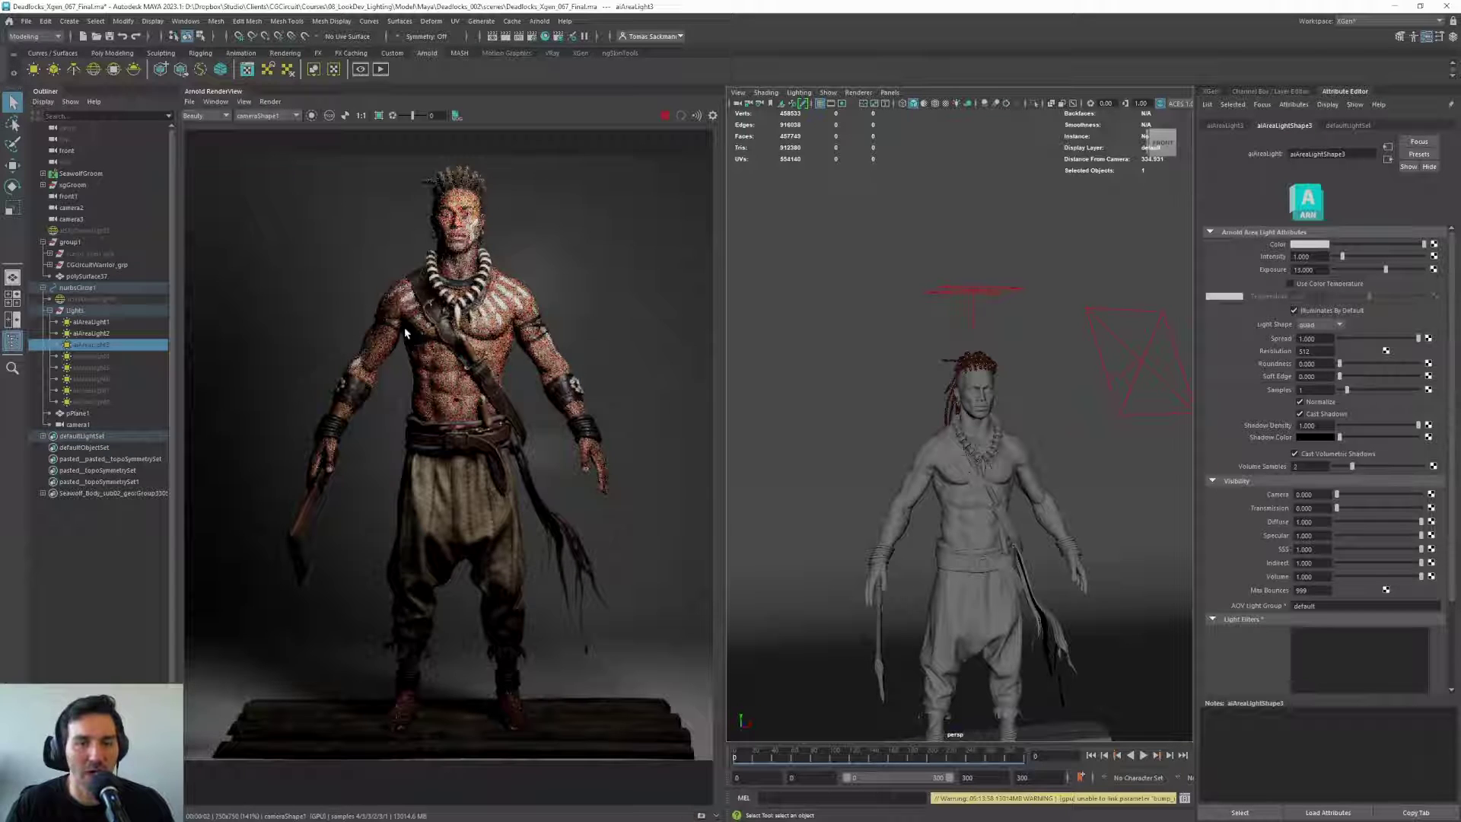
scroll(405, 327, "down", 2)
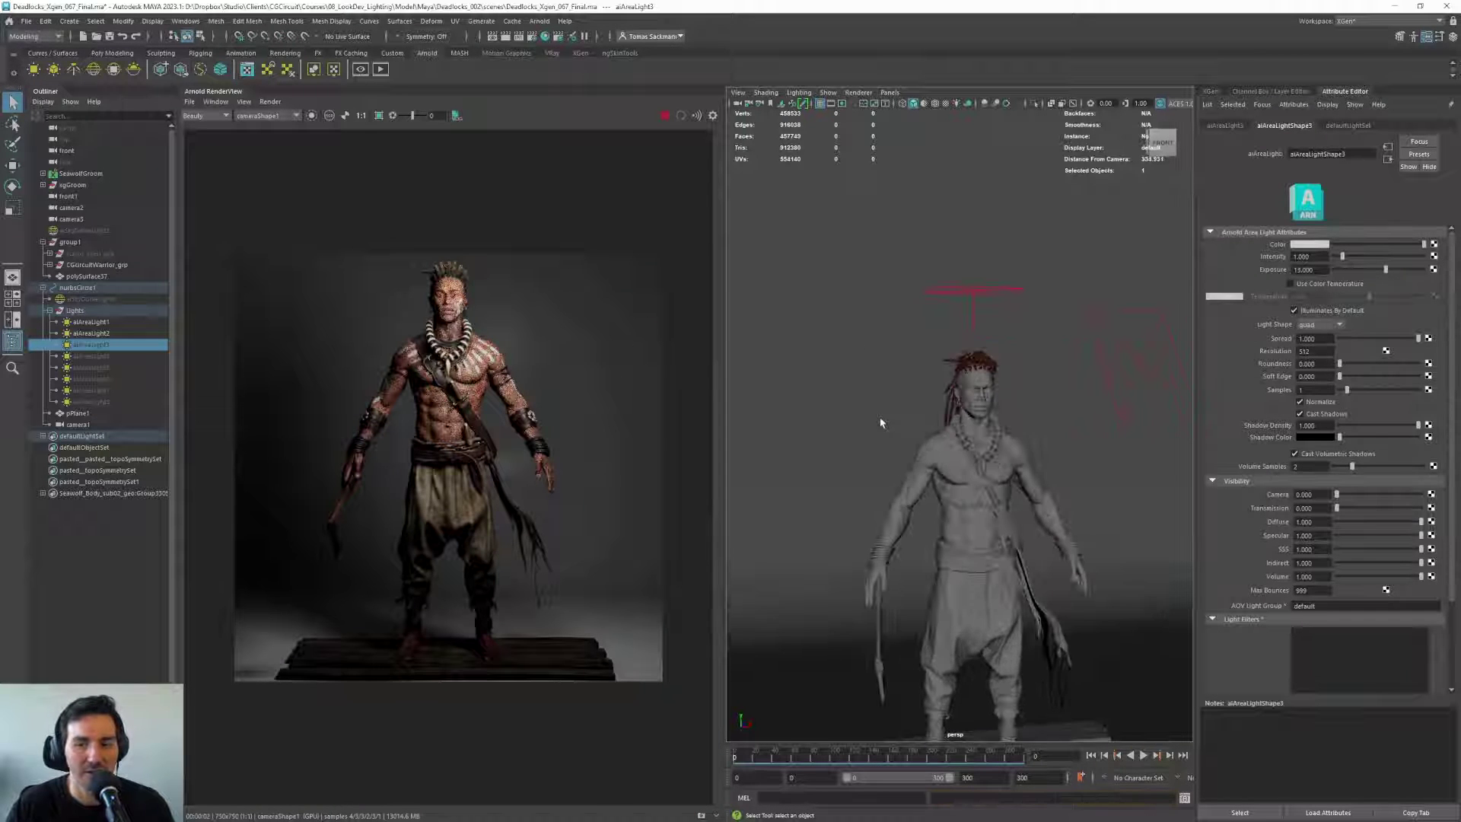
key("shift+h")
scroll(411, 380, "up", 3)
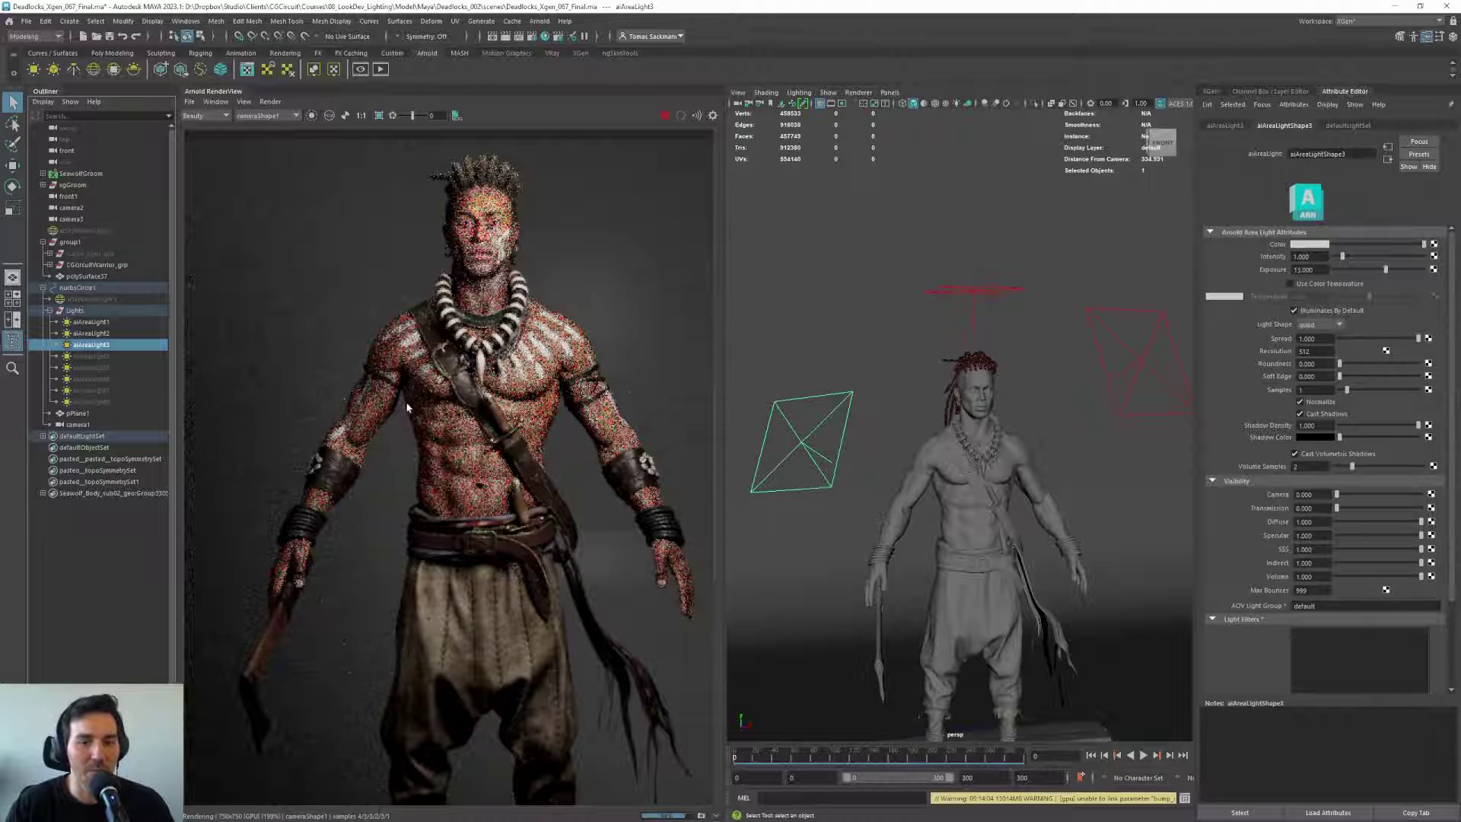
Compare the exposure settings of aiAreaLight2, aiAreaLight3 and the overhead aiAreaLight1
left_click(1139, 369)
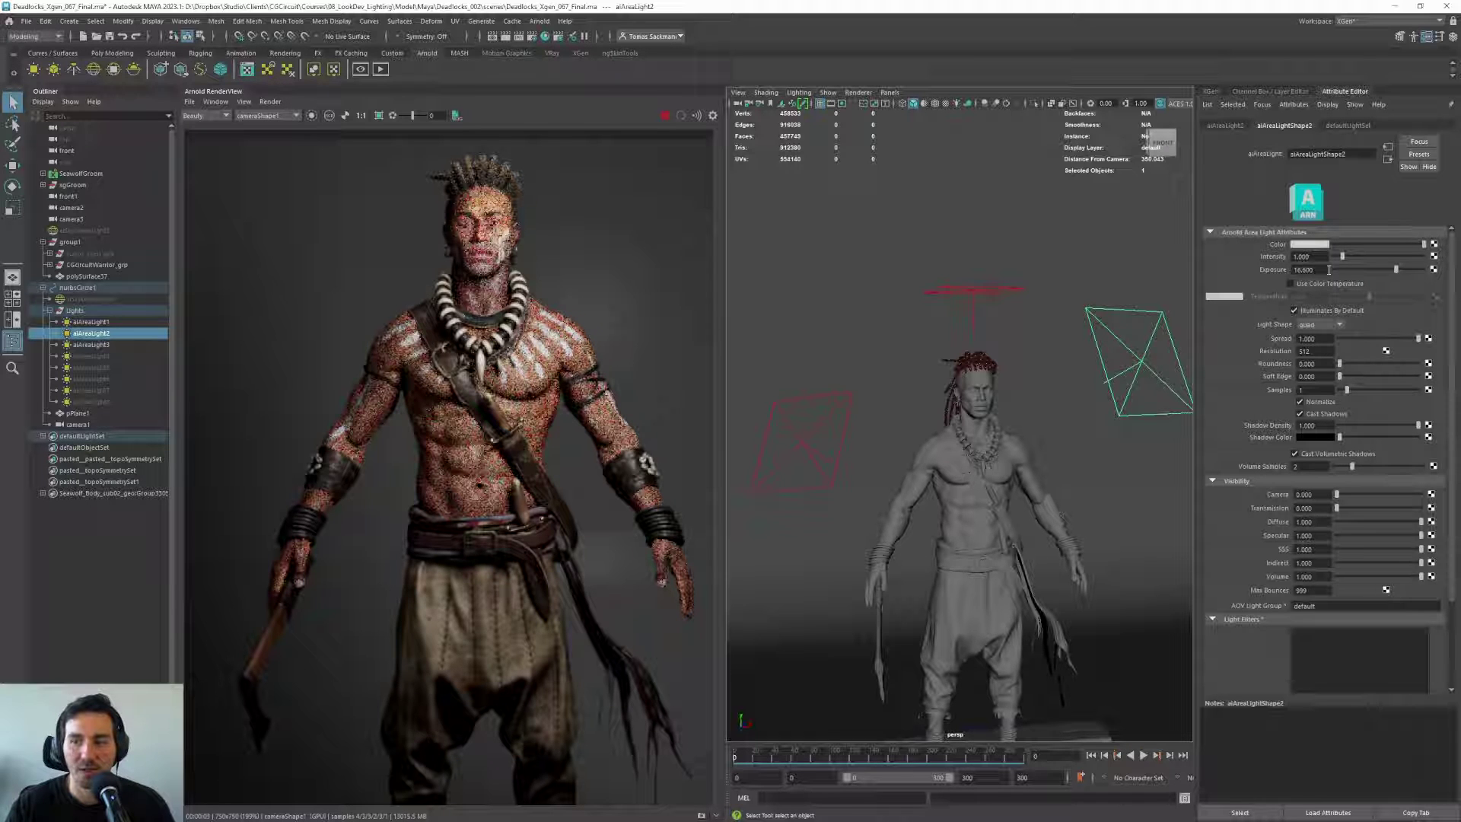
left_click(802, 445)
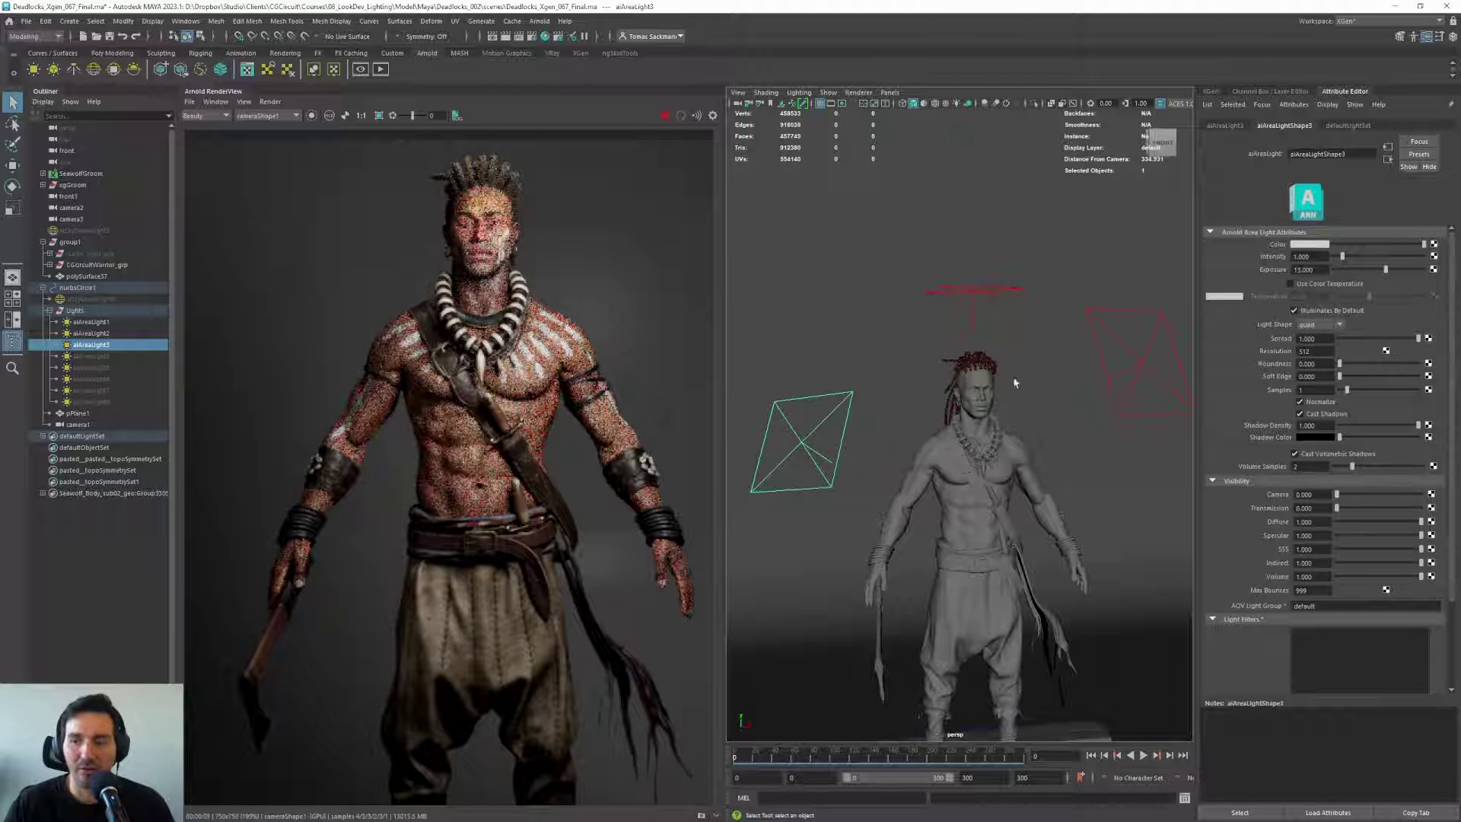
left_click(972, 293)
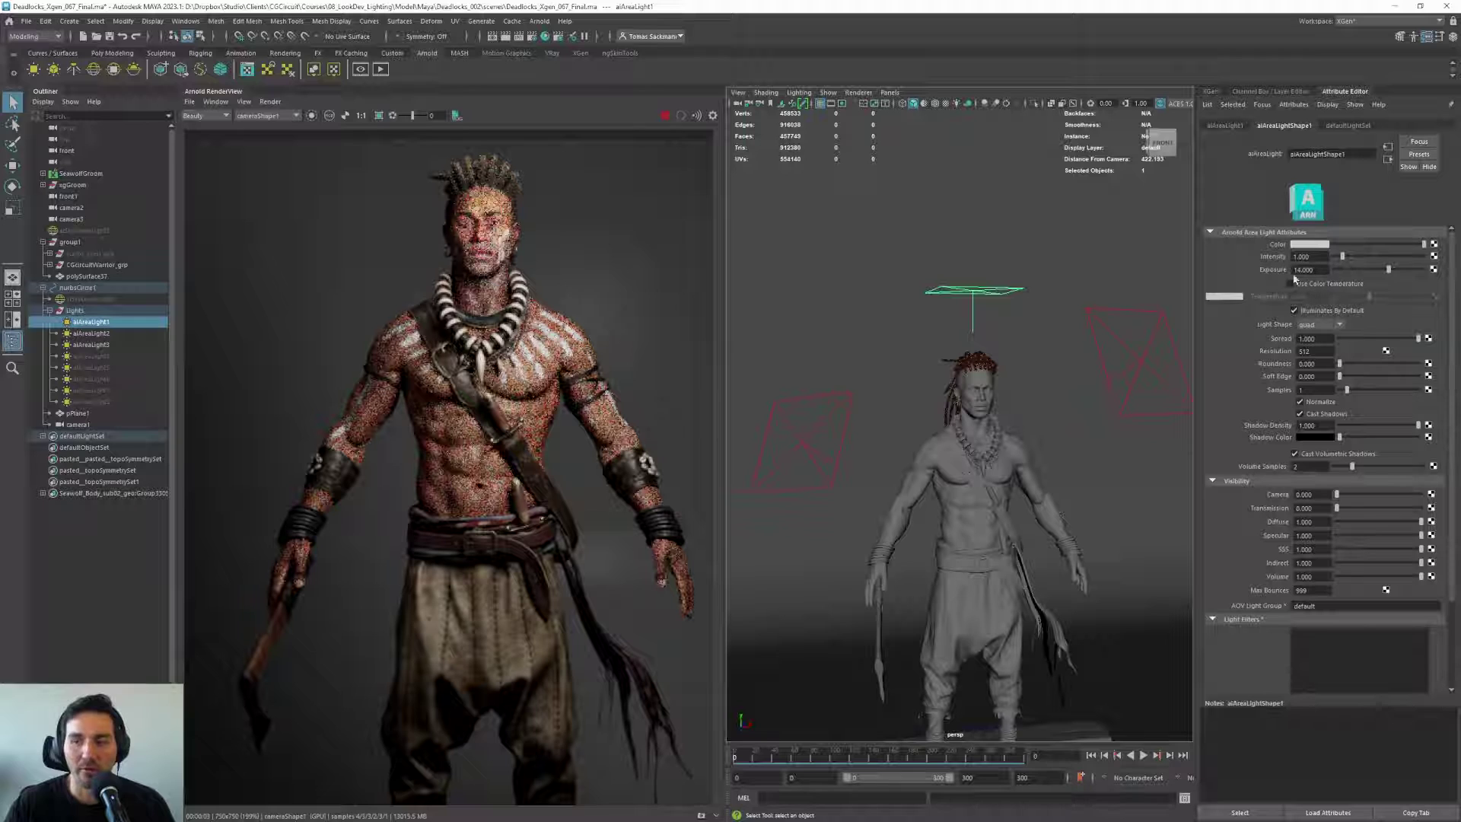
Enable color temperature on aiAreaLight2 and try a warm value of about 3061 and a cool value of about 11479
left_click(1139, 367)
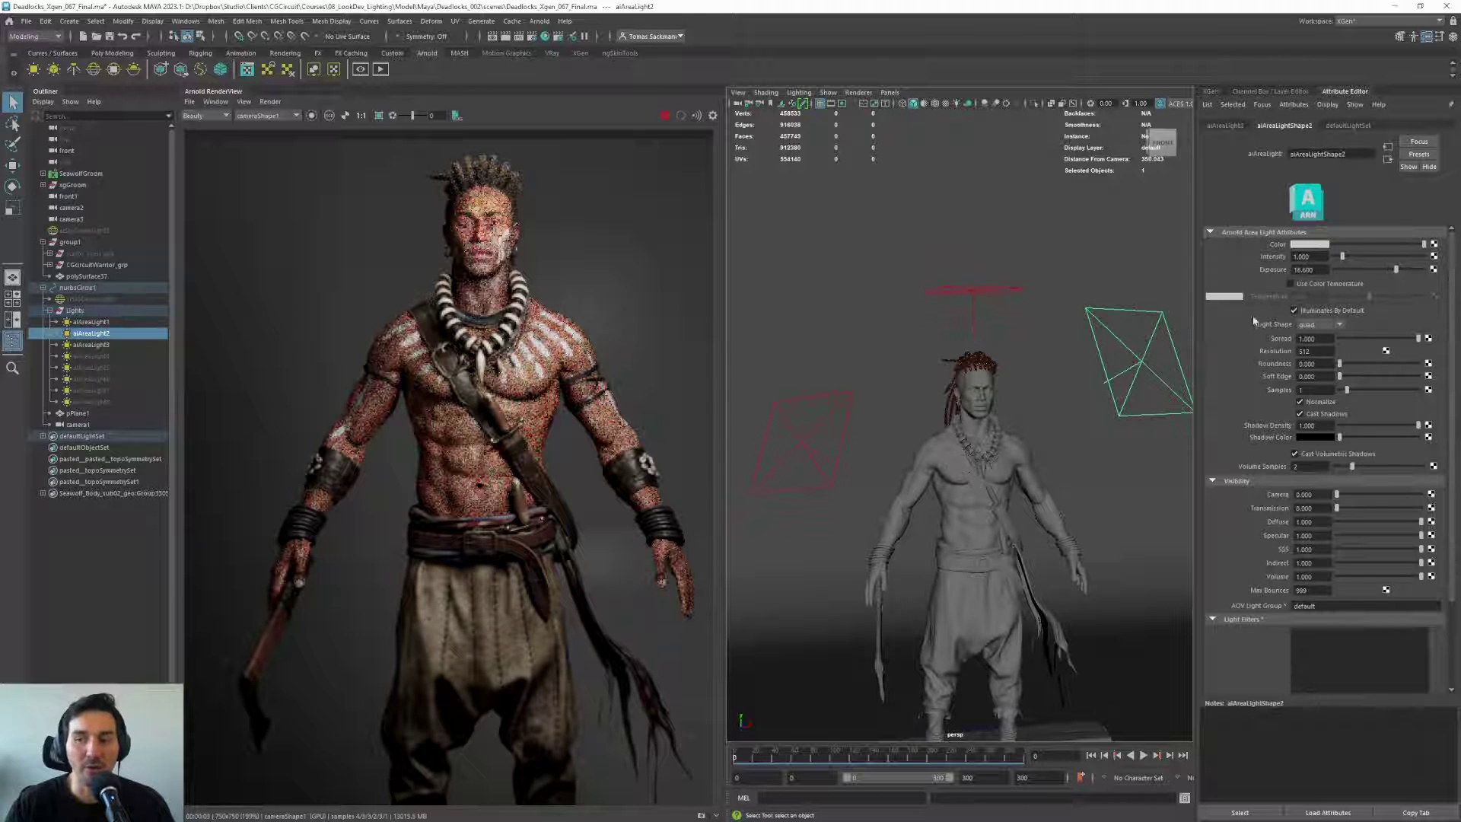
left_click(1307, 285)
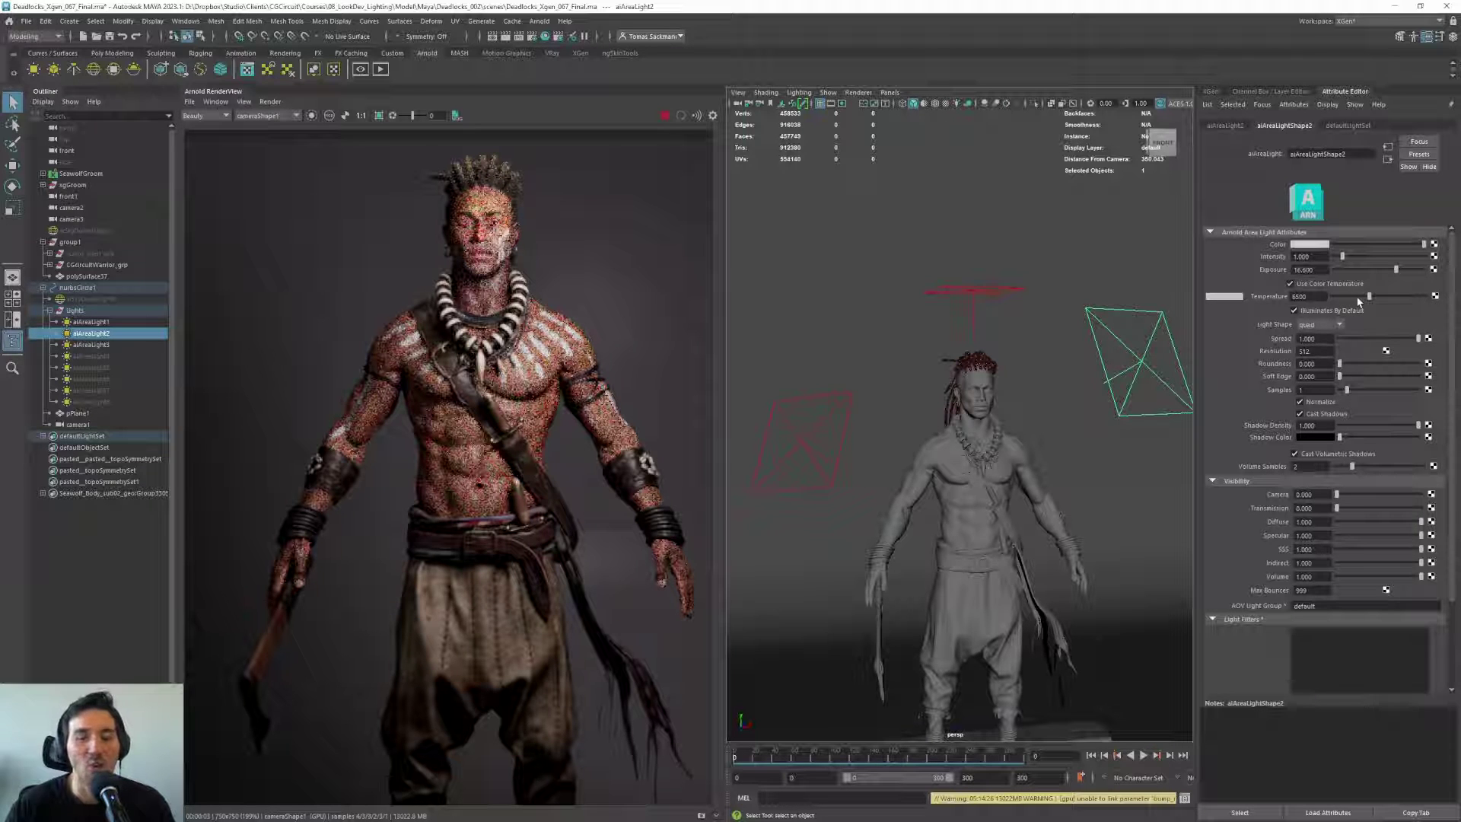
left_click_drag(1335, 298, 1347, 298)
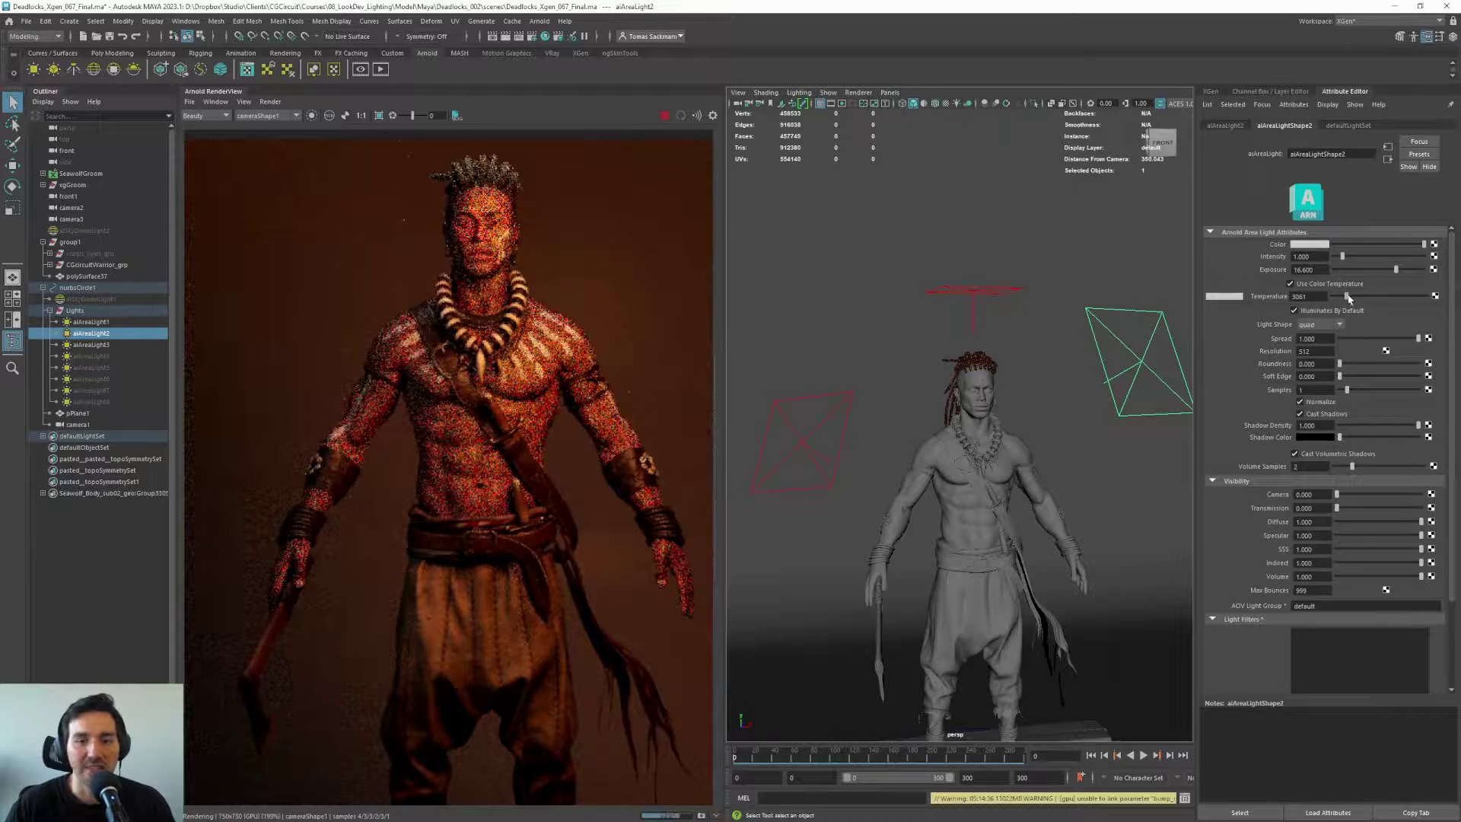
left_click_drag(1349, 298, 1407, 298)
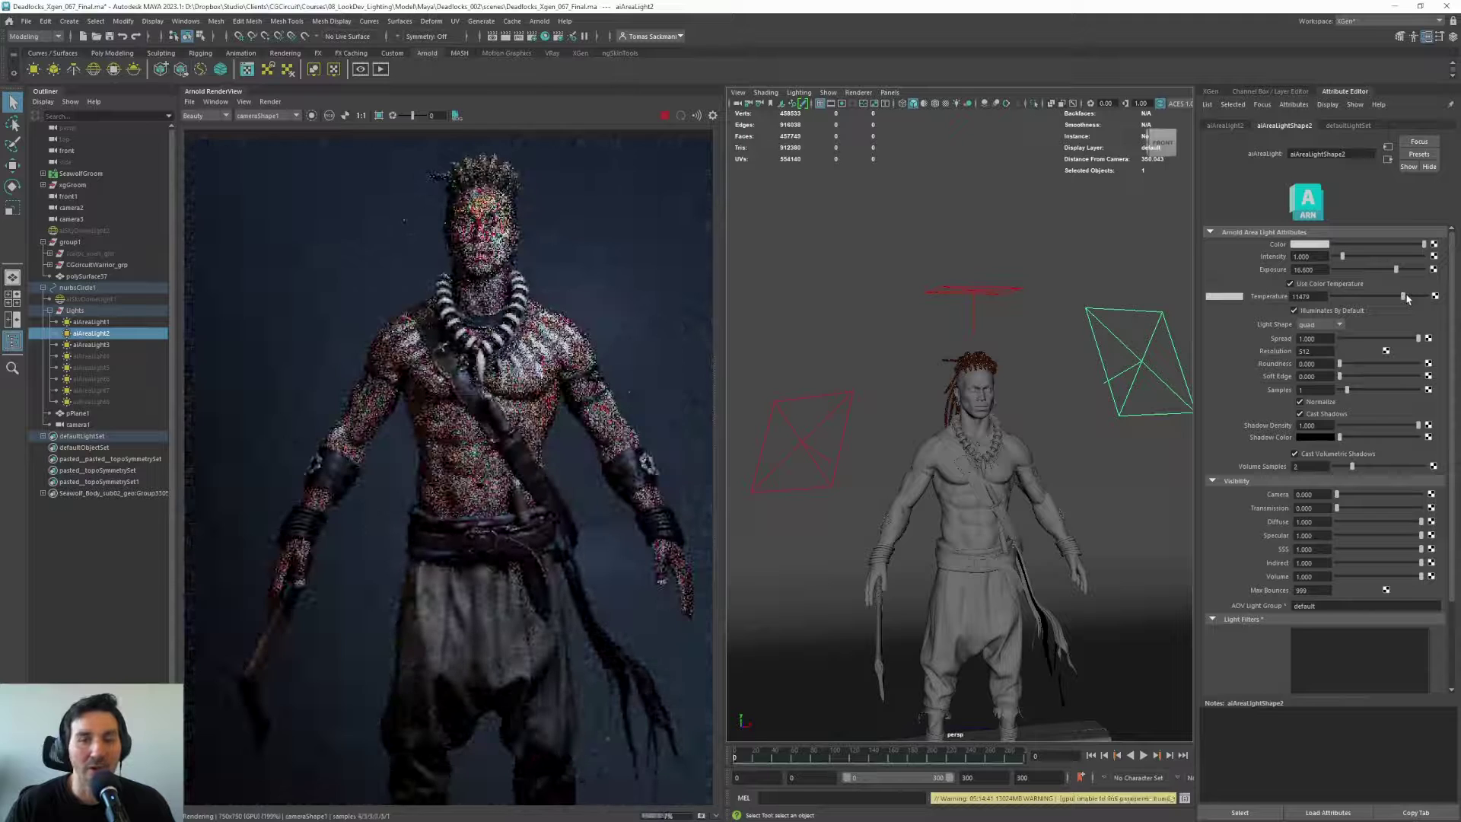
scroll(428, 251, "down", 2)
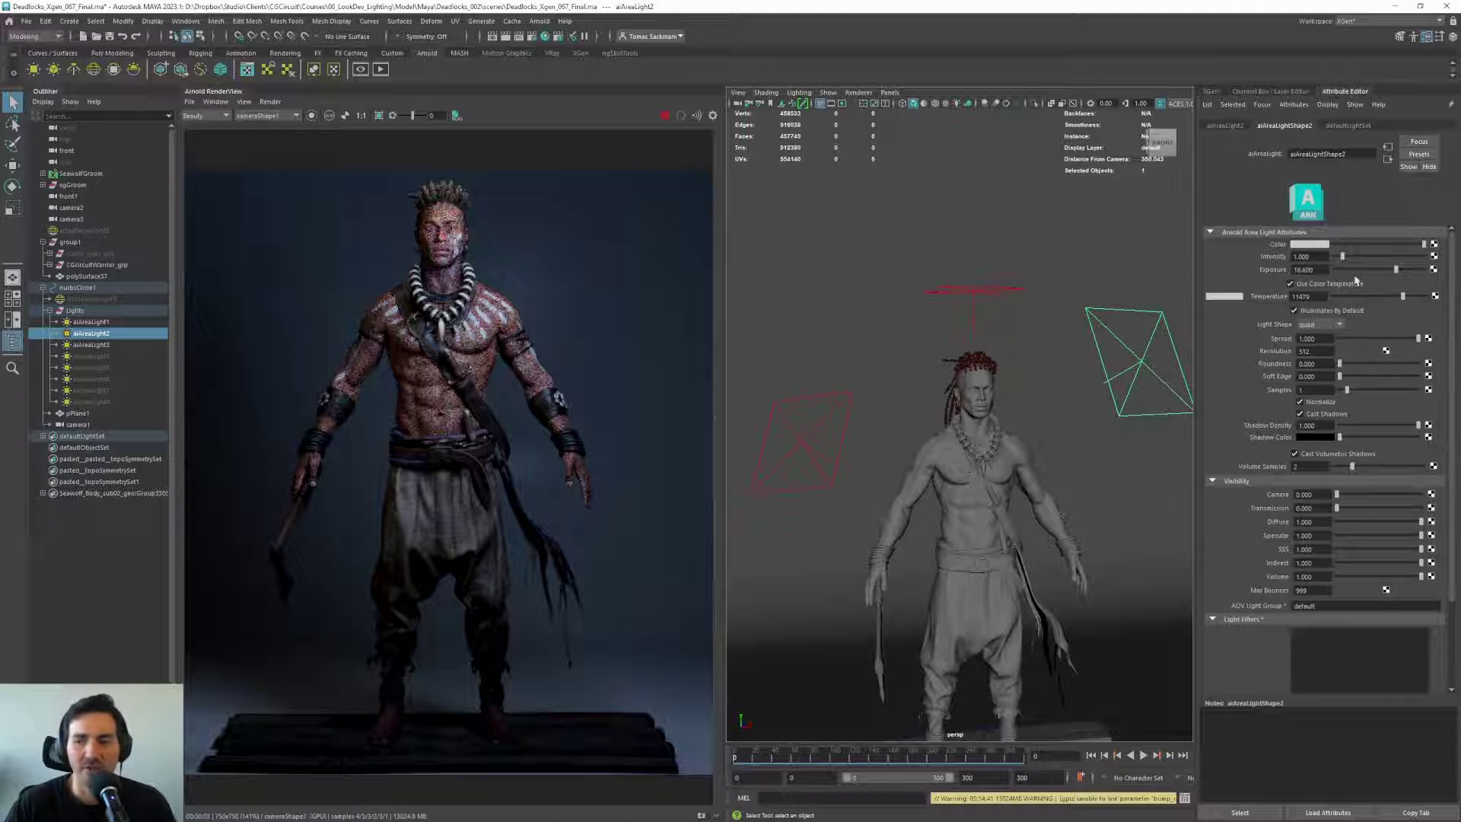
Try a cool temperature of about 10016 on aiAreaLight2 and settle on a near-neutral value of about 6153
left_click_drag(1379, 296, 1369, 297)
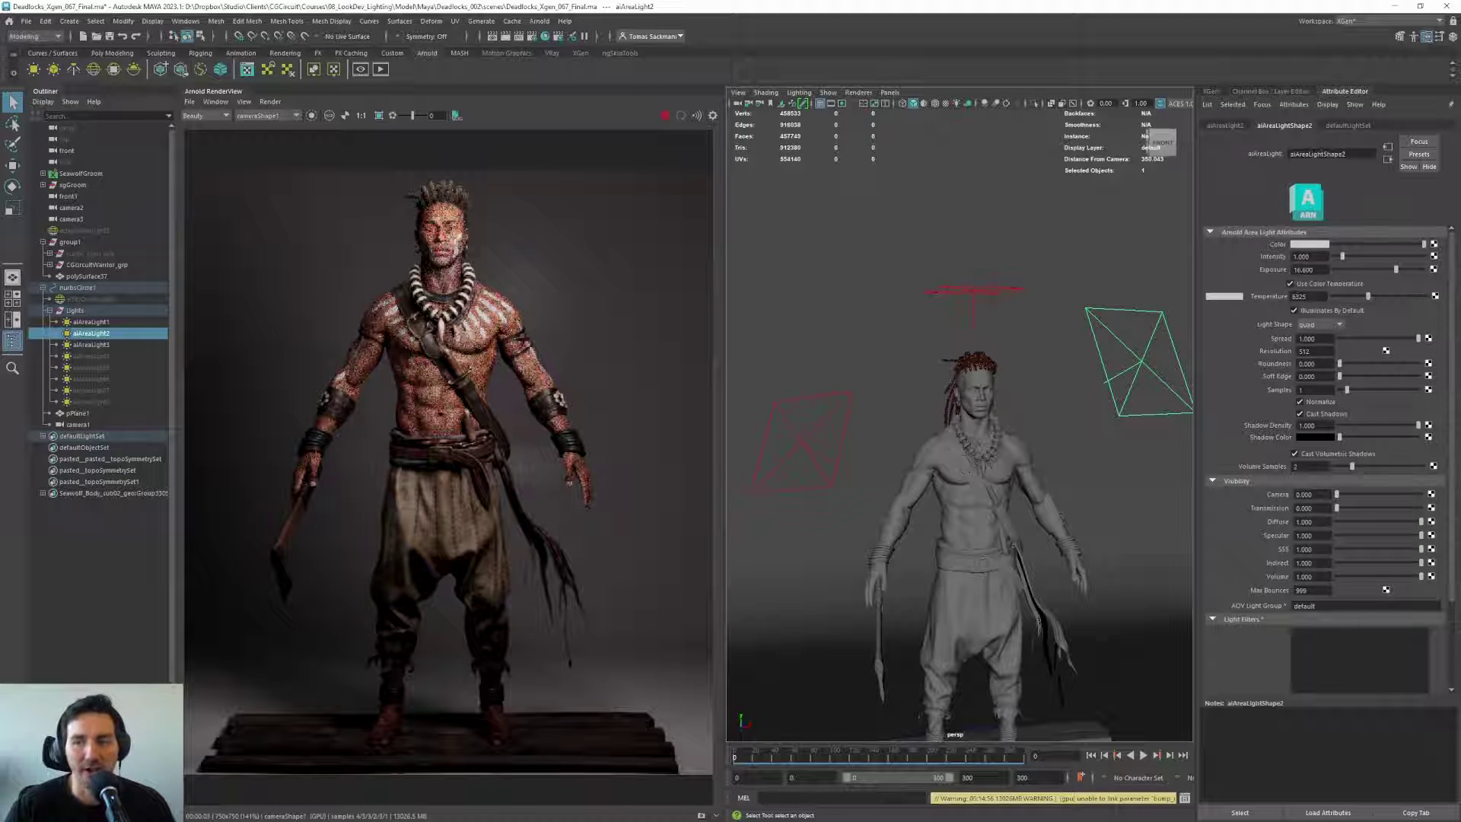
left_click_drag(1368, 297, 1394, 297)
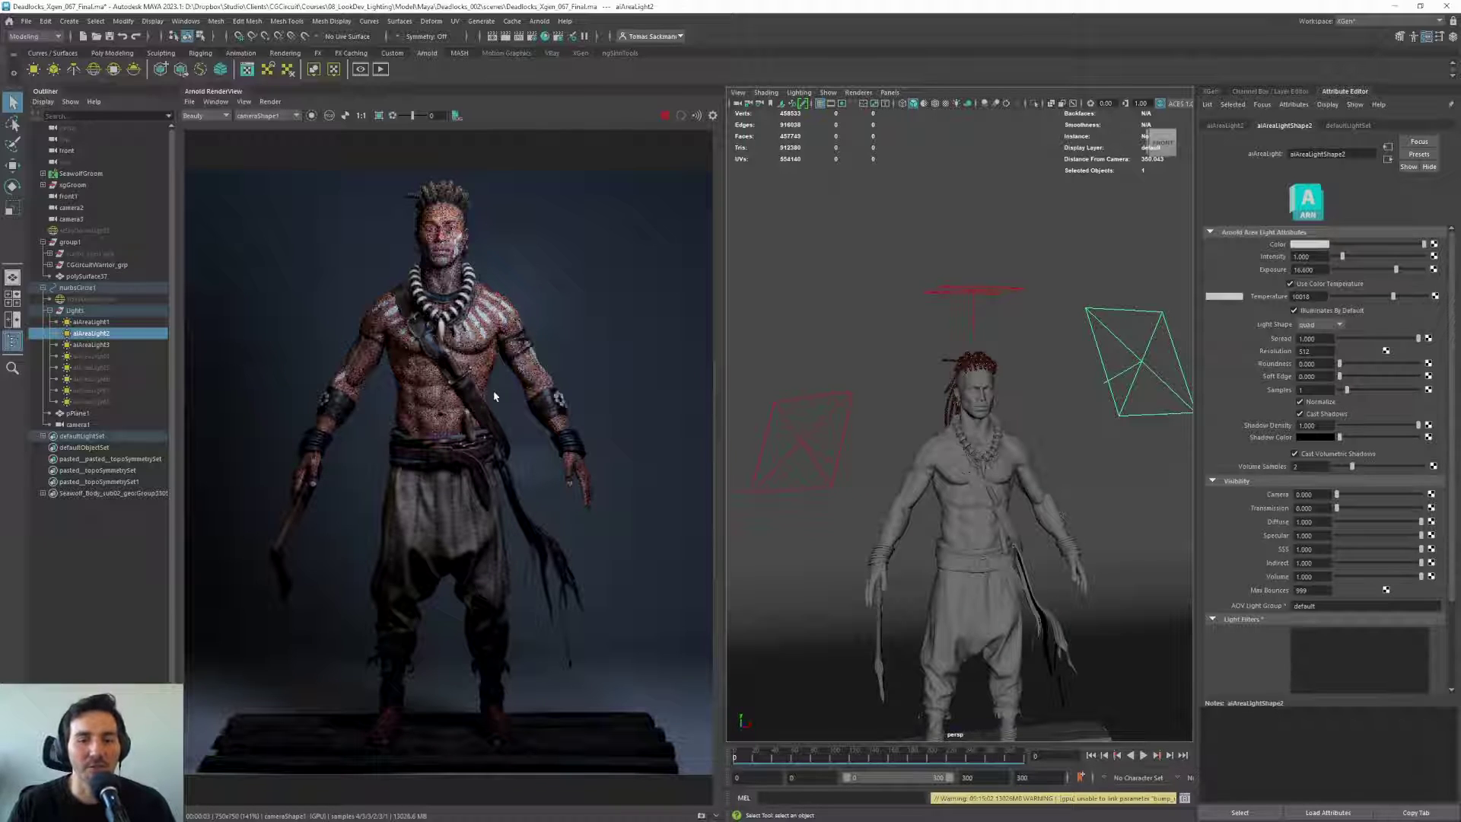
left_click(1368, 296)
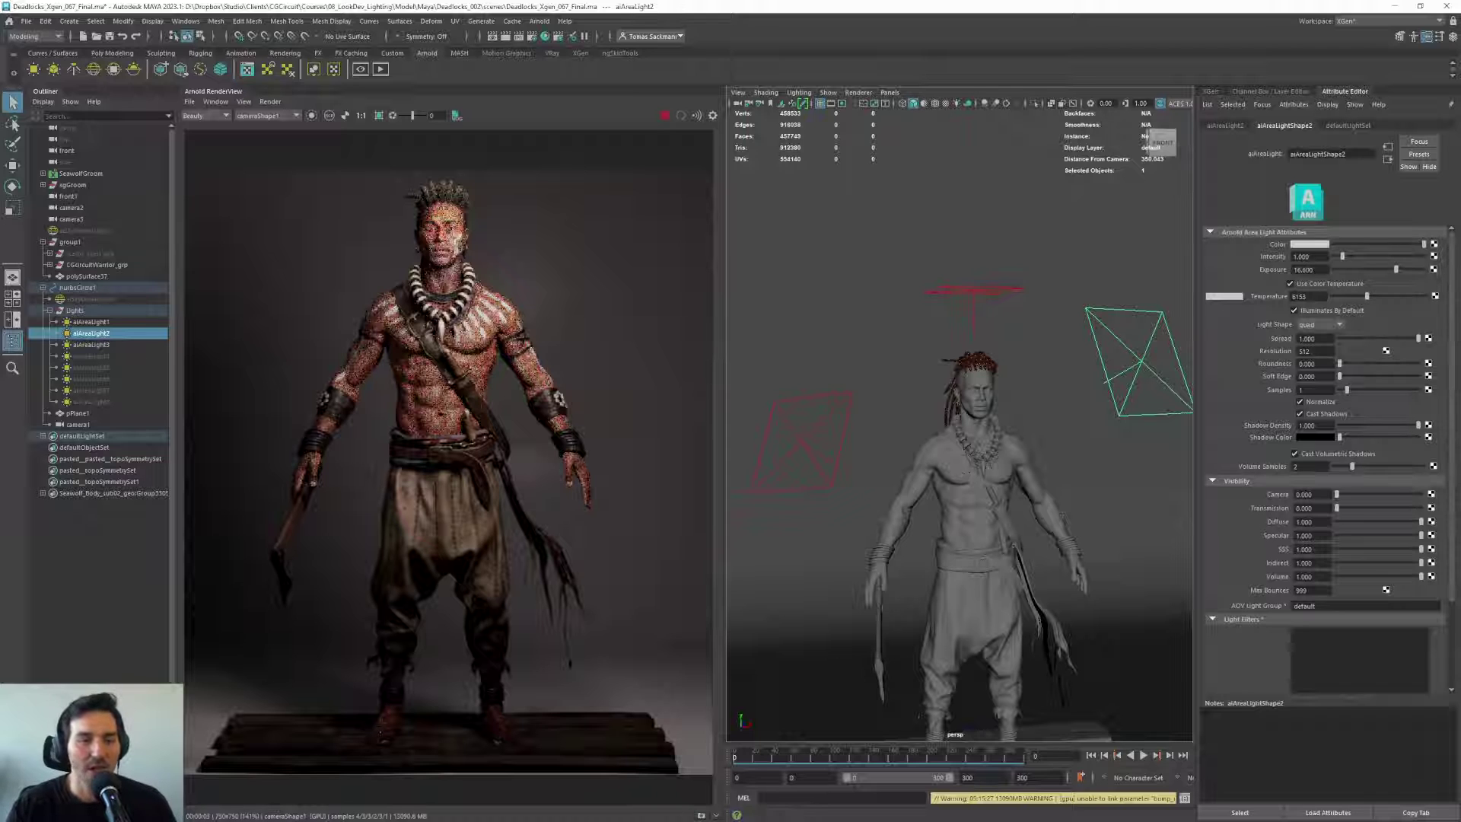
Enable color temperature on aiAreaLight3 and set it to a cool value of about 9505
left_click(131, 344)
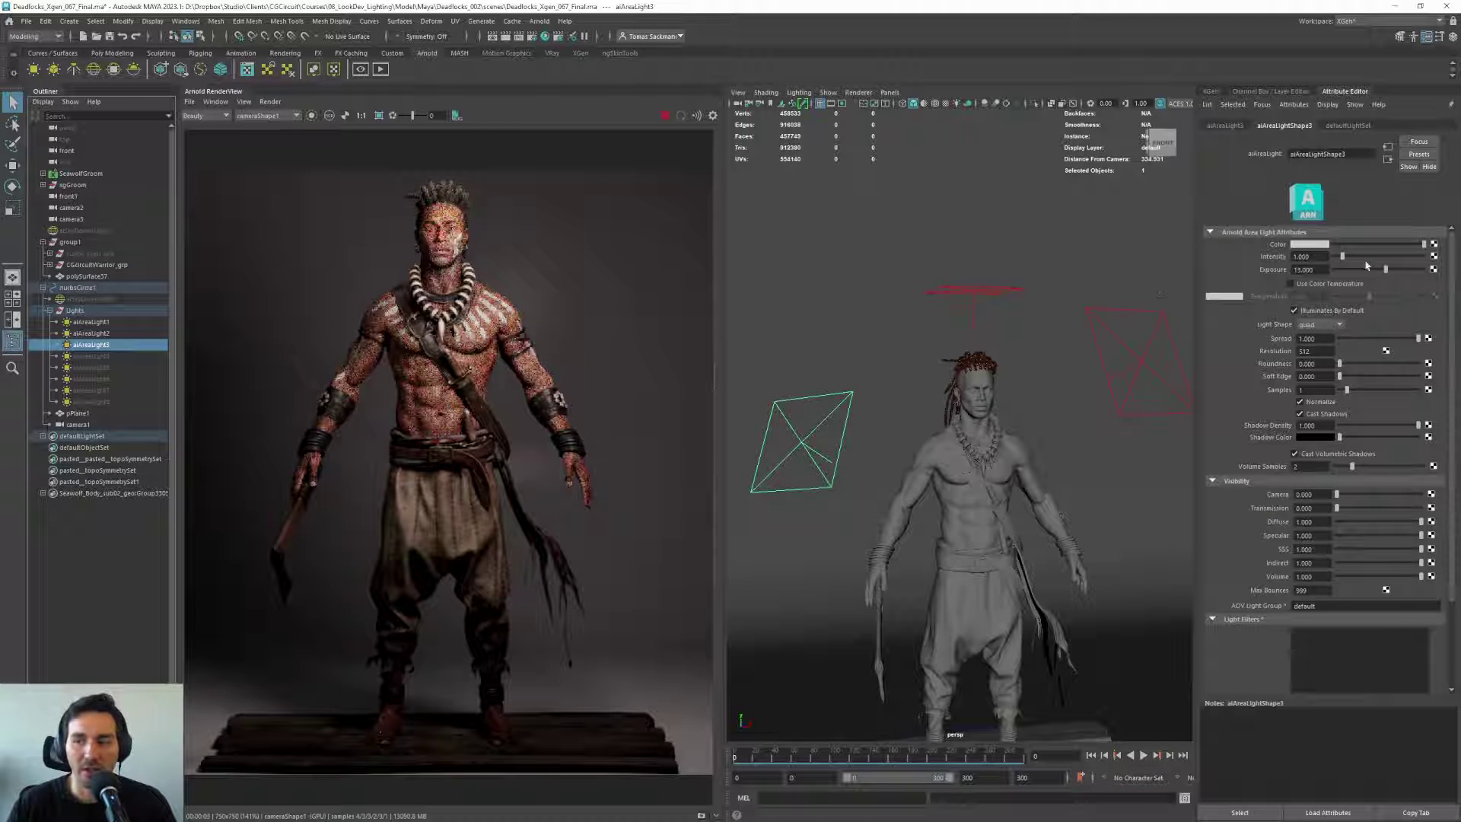
left_click(1291, 283)
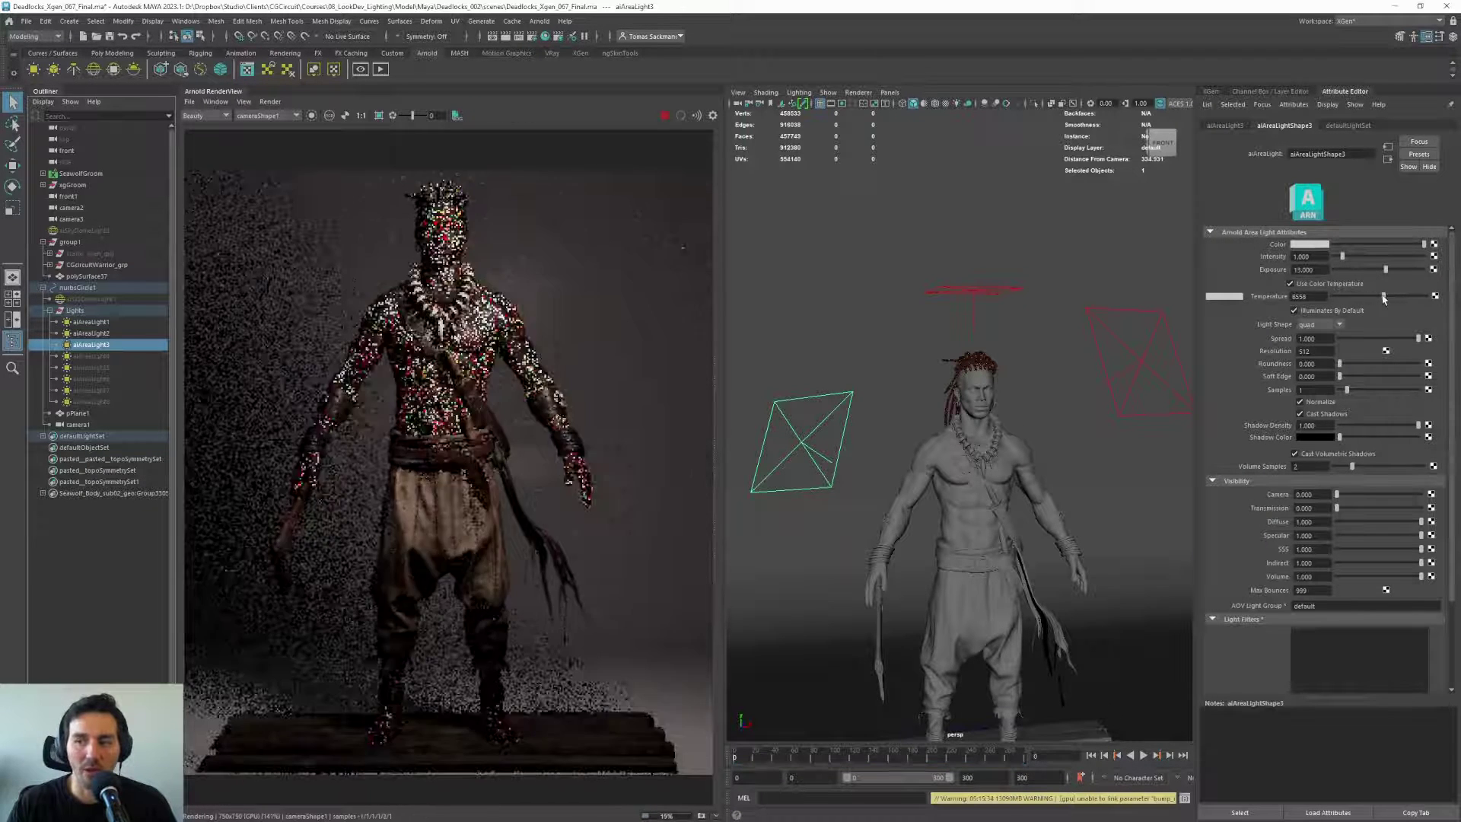
left_click(1384, 296)
left_click_drag(1383, 296, 1389, 296)
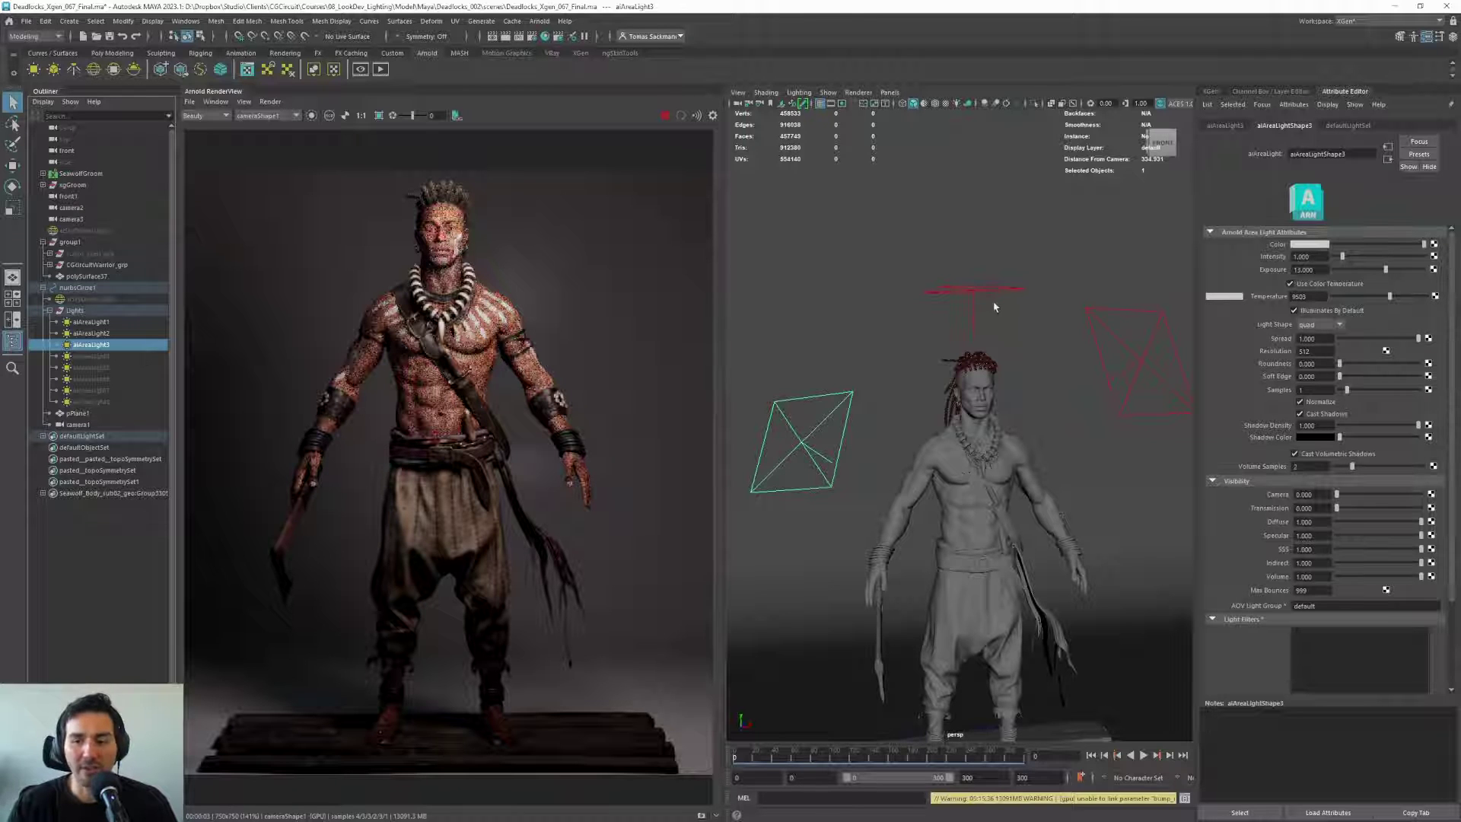
Review the overhead light and both front area lights in turn, checking their attributes and placement around the character
left_click(975, 292)
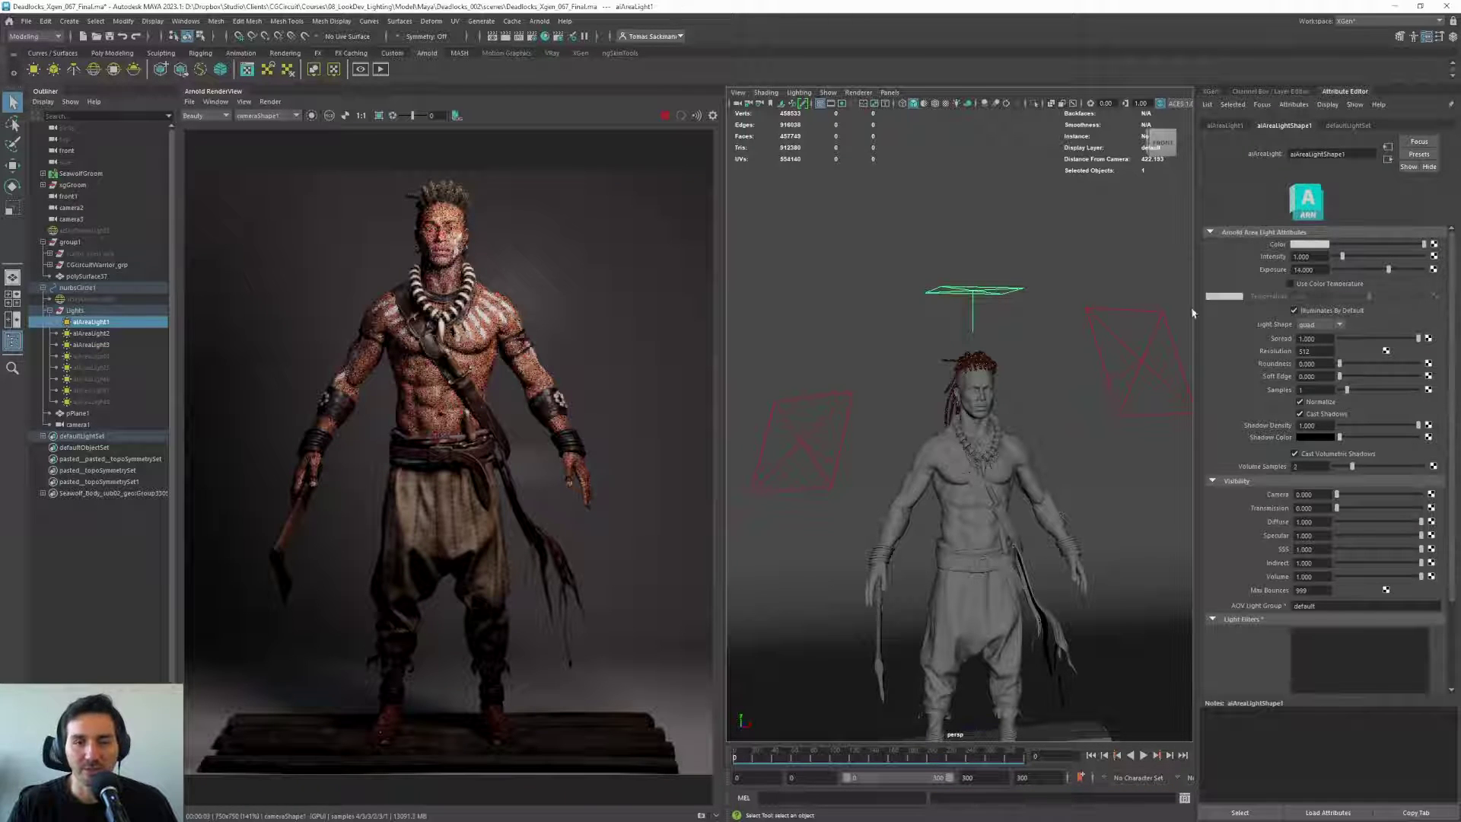
left_click(1143, 365)
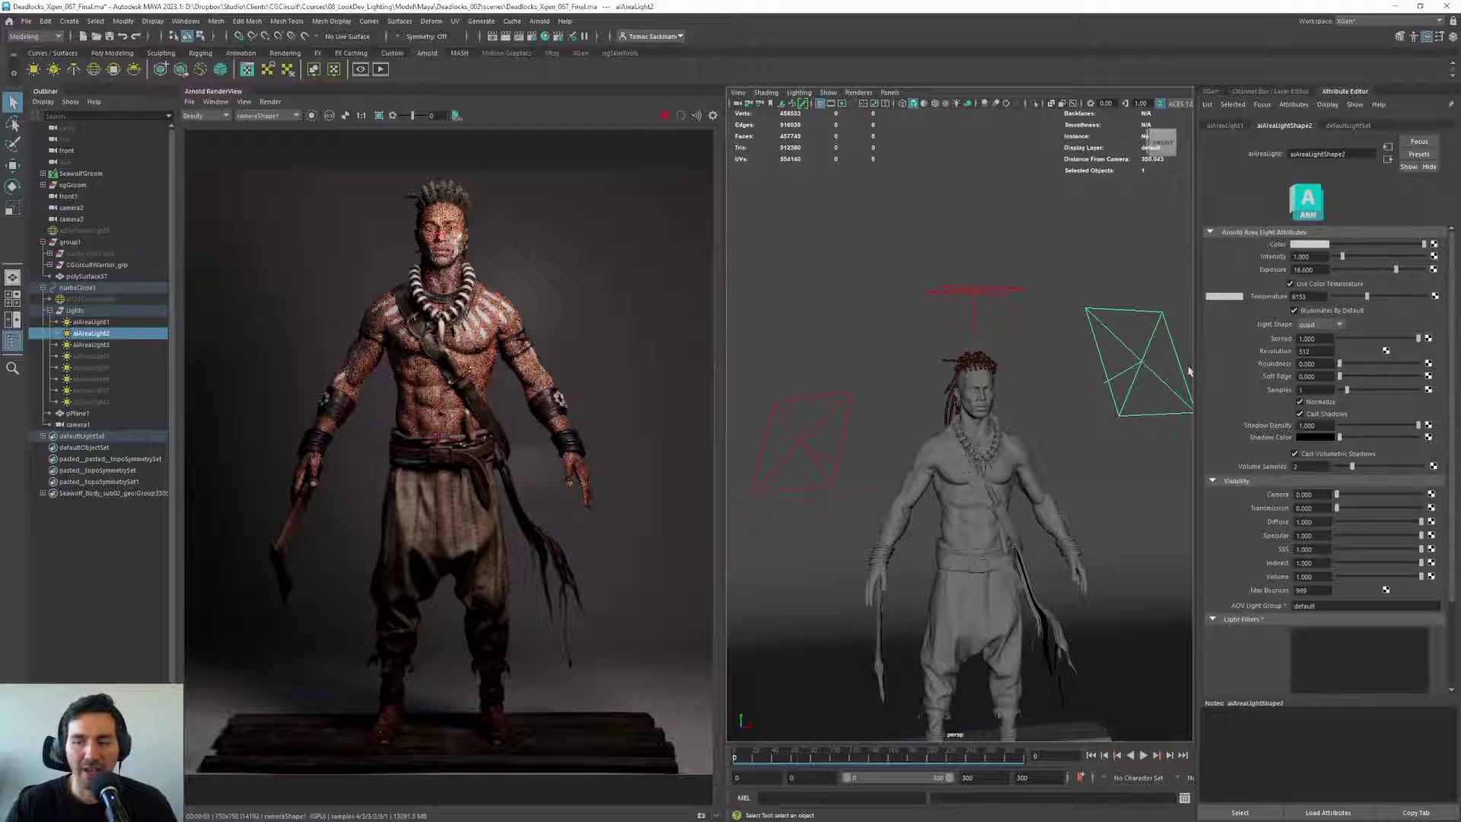
left_click(803, 445)
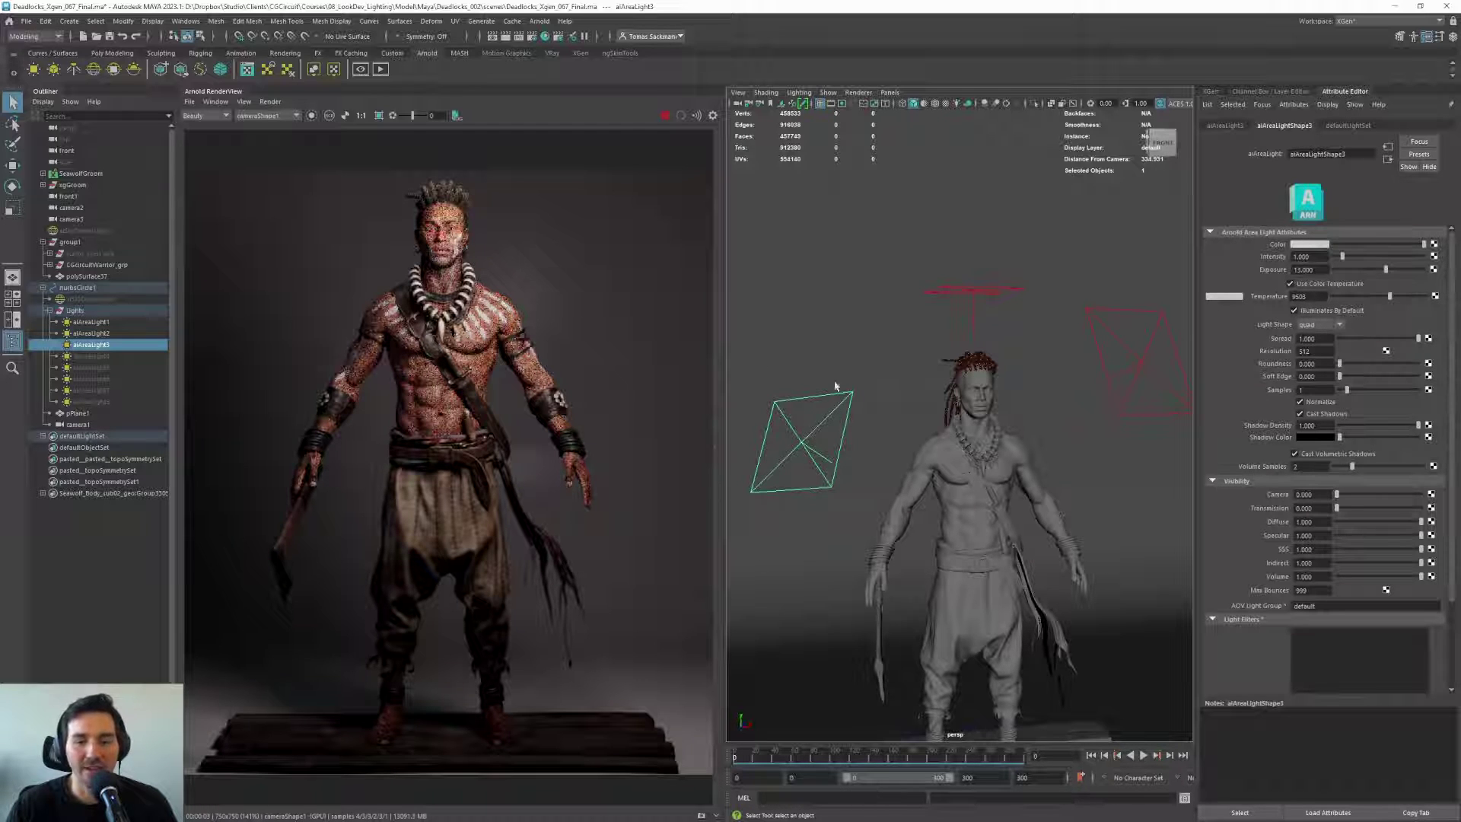
Briefly unhide aiAreaLight4 and aiAreaLight5 one after the other, hiding each again
left_click(102, 357)
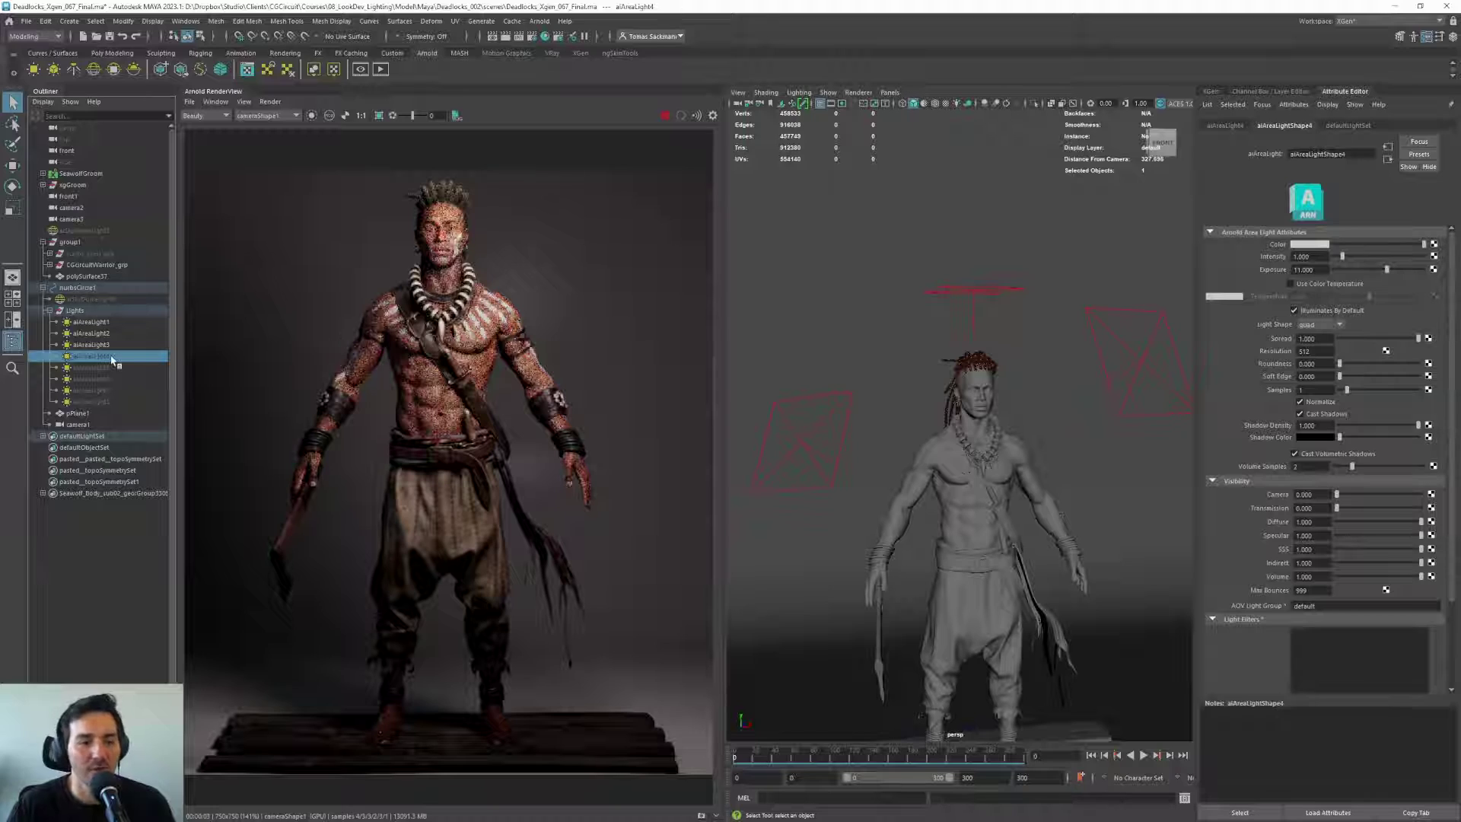
key("h")
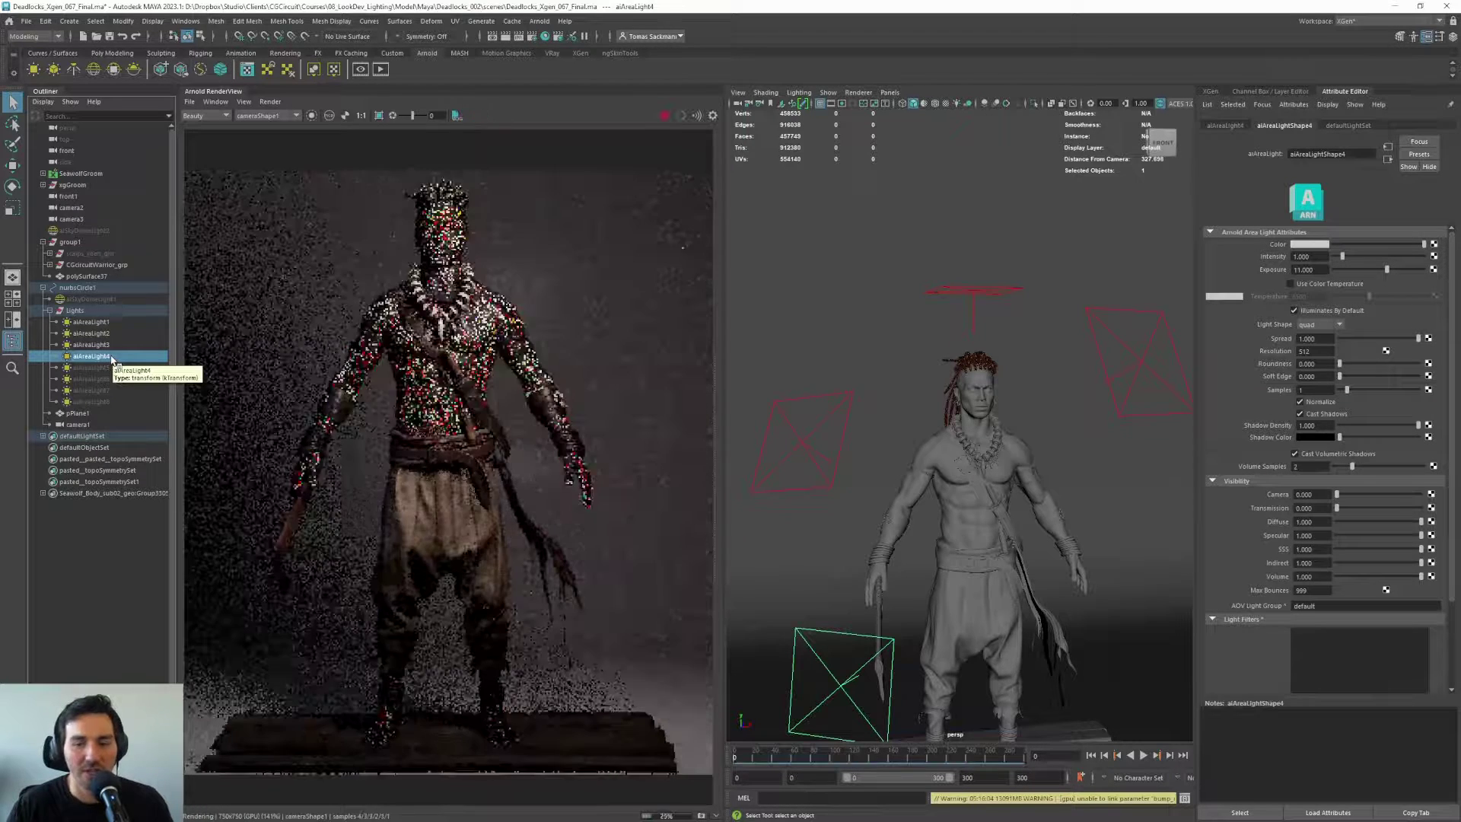
key("h")
left_click(113, 367)
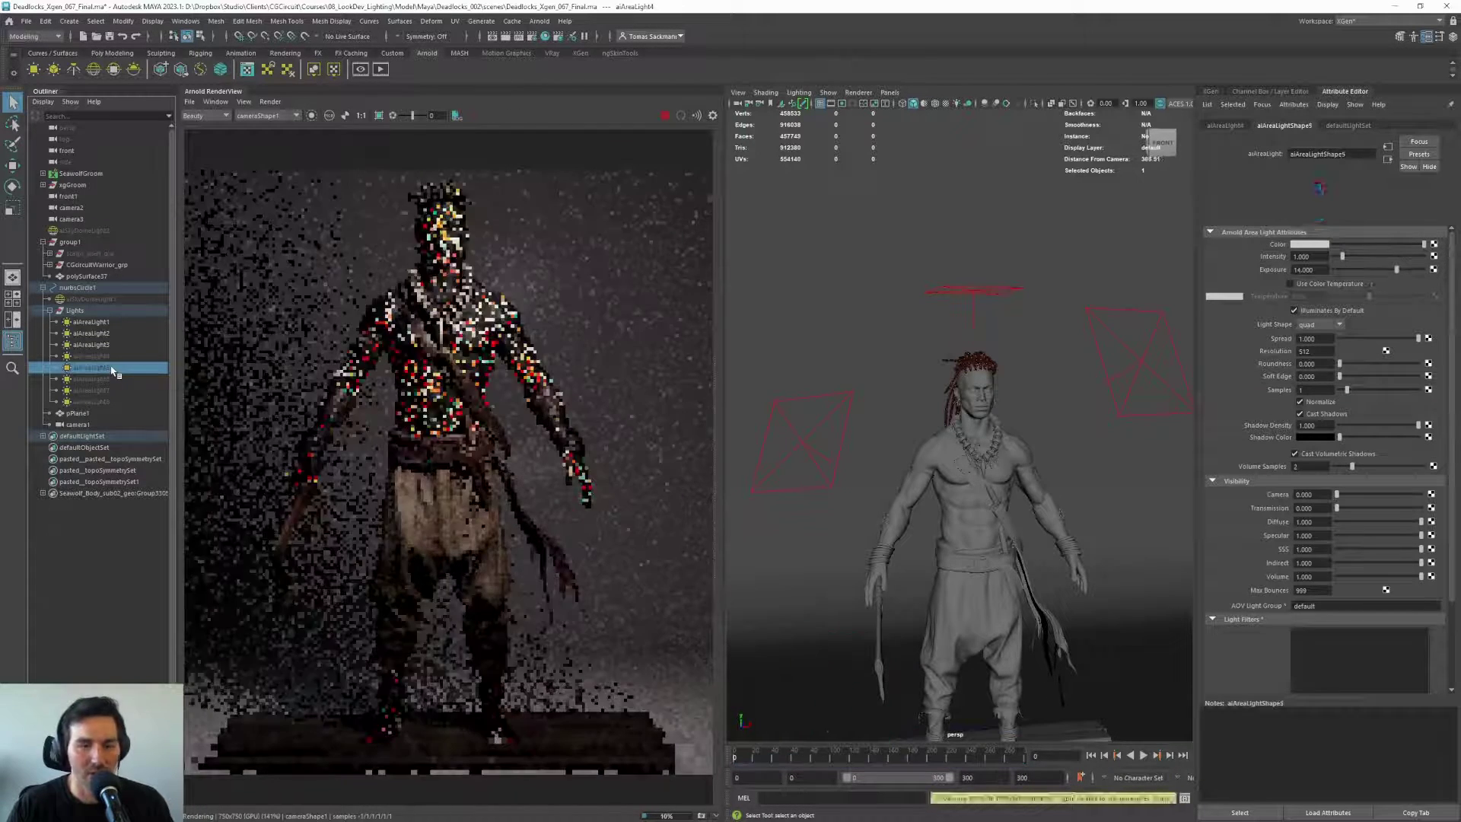
key("h")
key("h")
Unhide aiAreaLight6 to add its light to the render
left_click(106, 379)
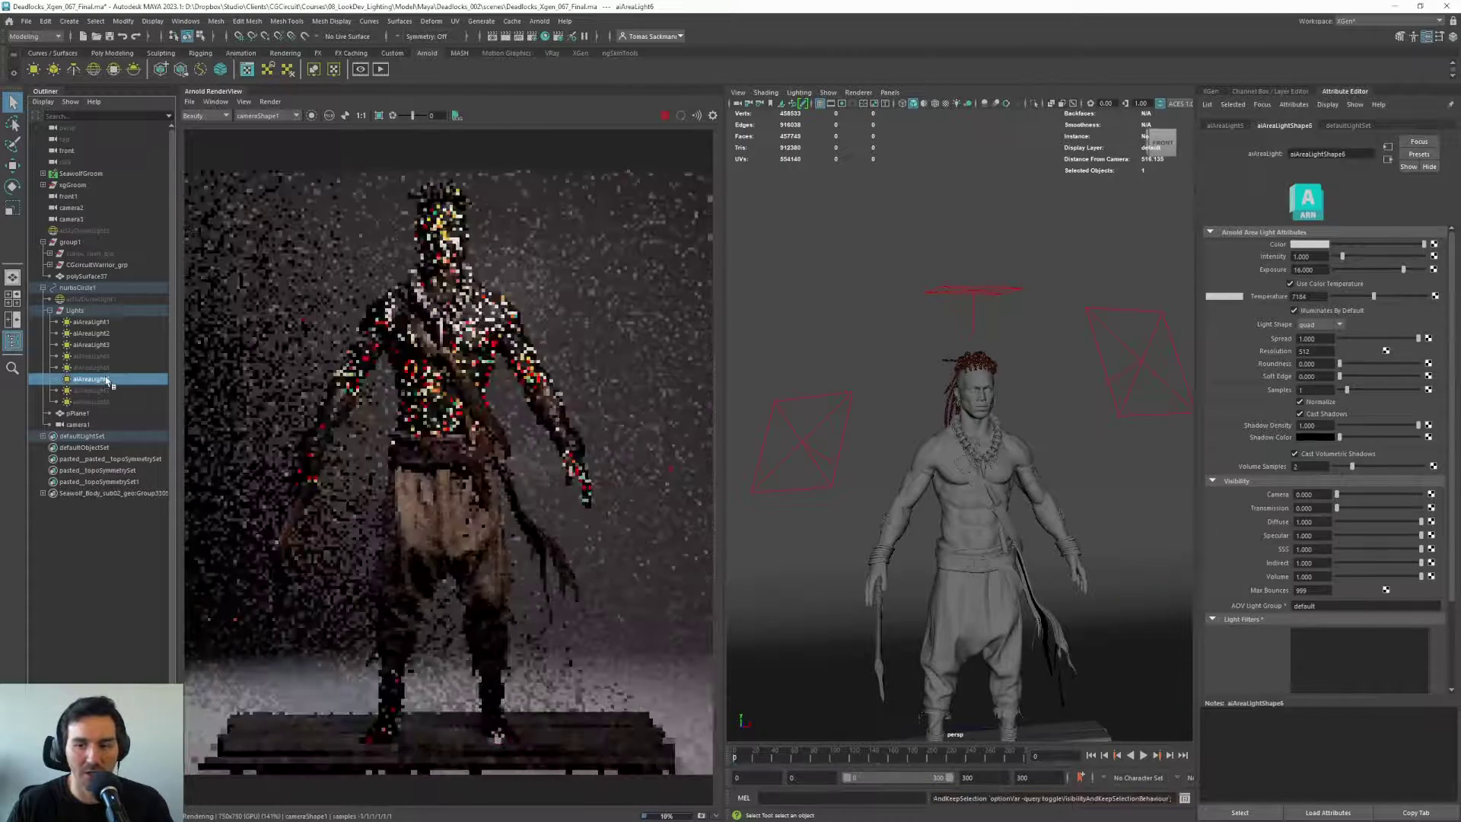
key("h")
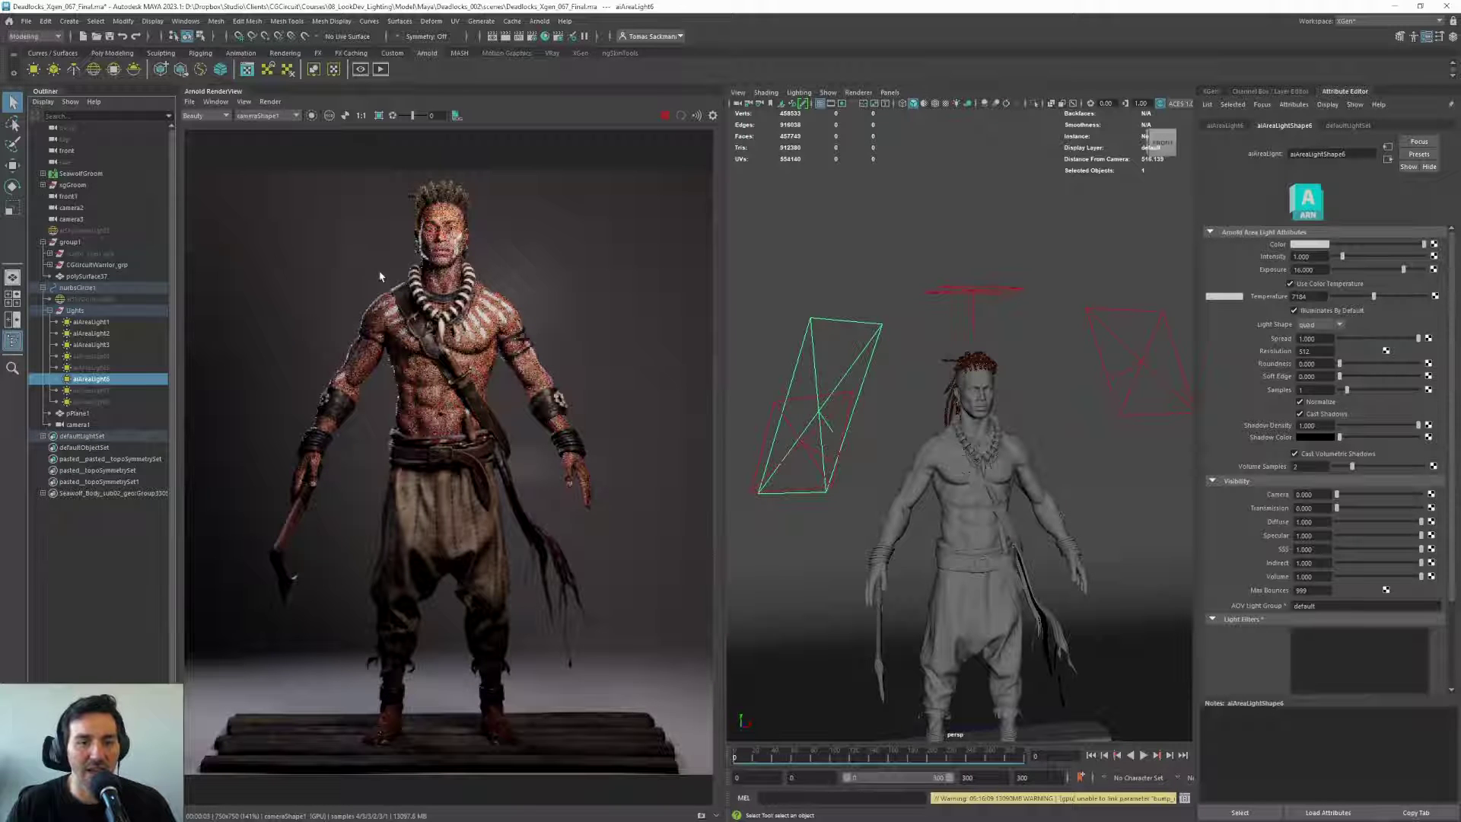
Inspect aiAreaLight6's effect on the rendered character, look through that light in the viewport, and shift its angle from behind the character
scroll(380, 277, "up", 5)
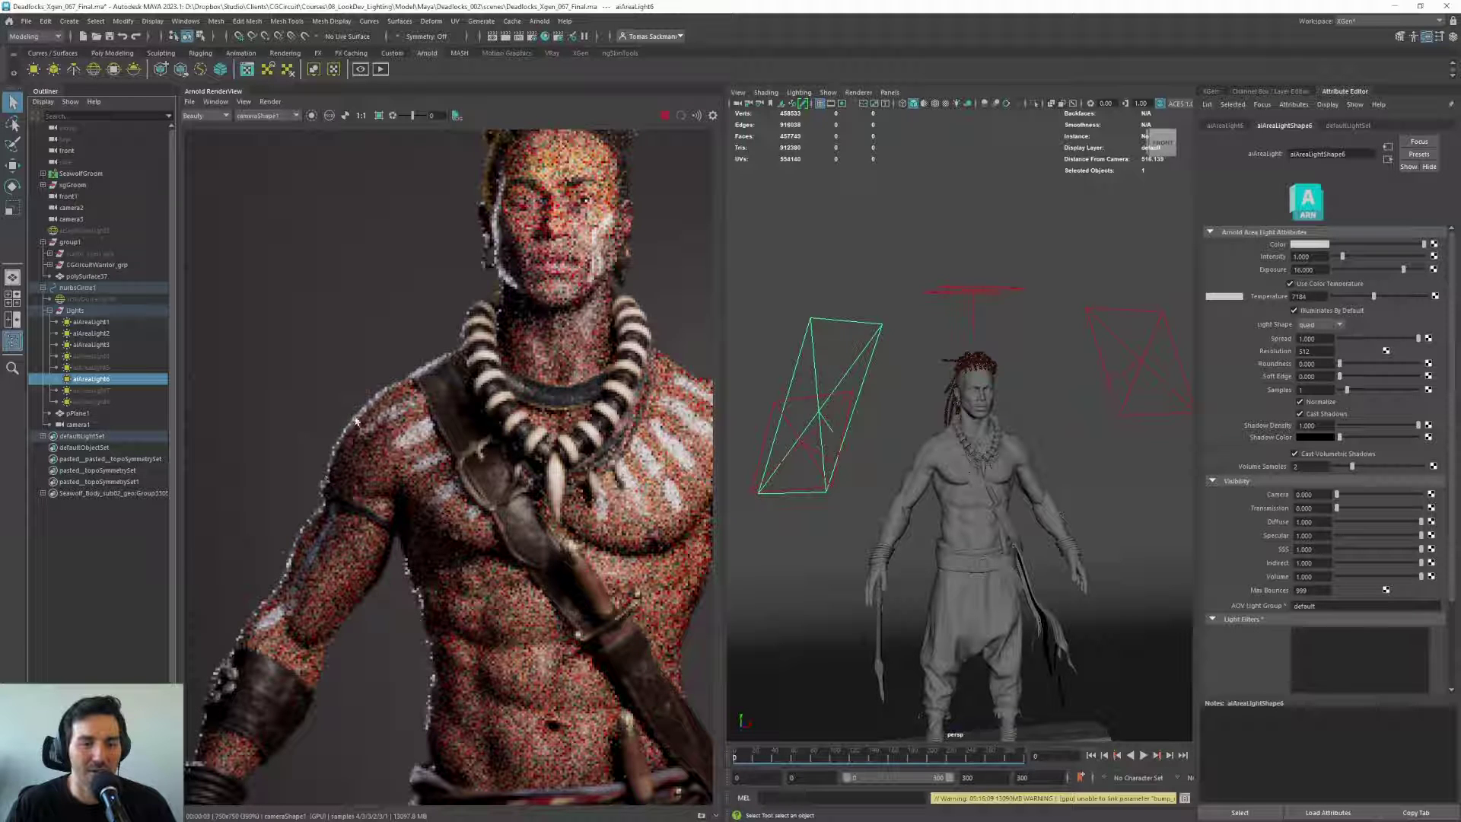
scroll(416, 479, "down", 2)
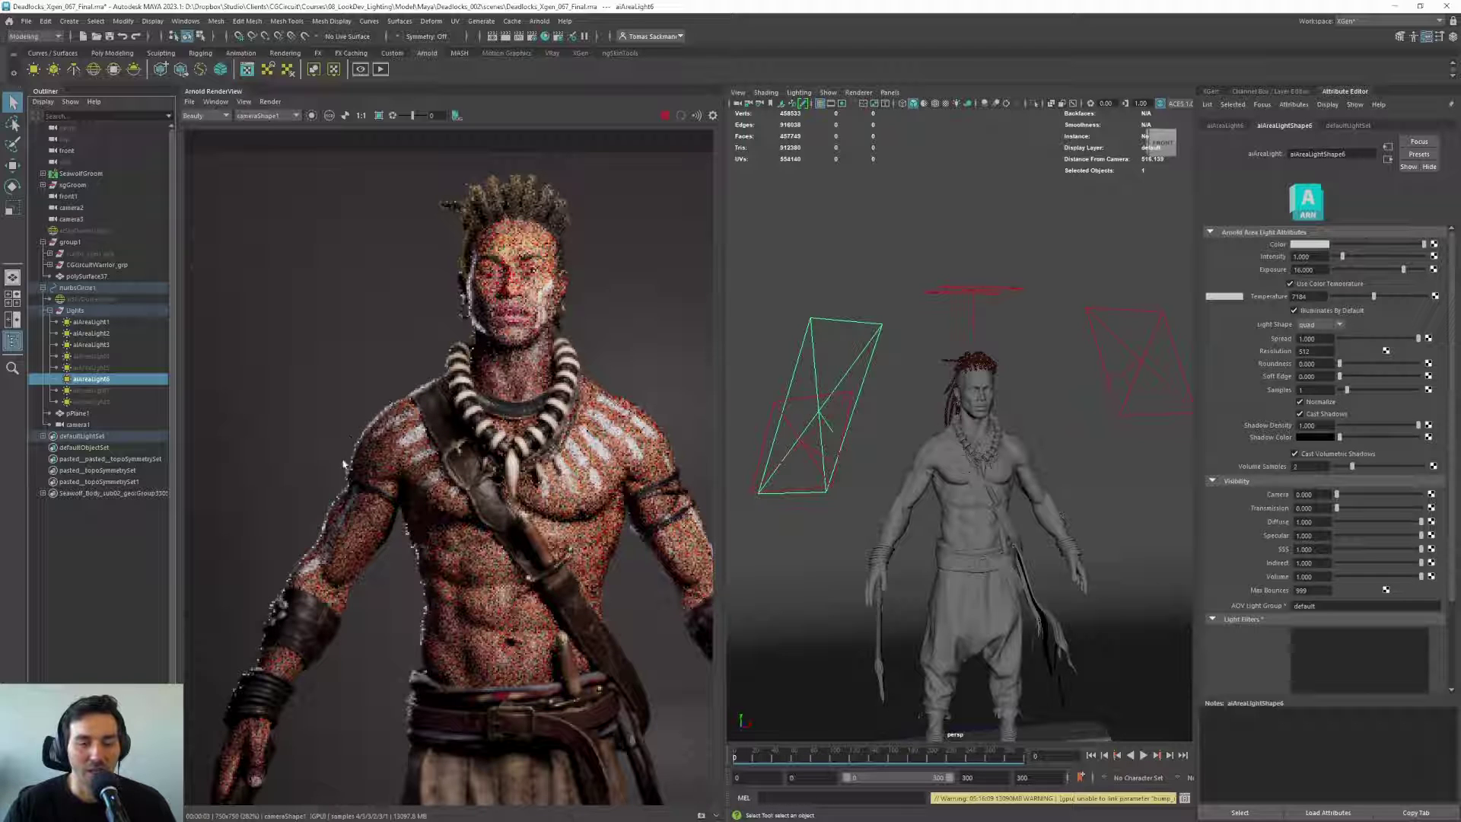
scroll(282, 618, "down", 3)
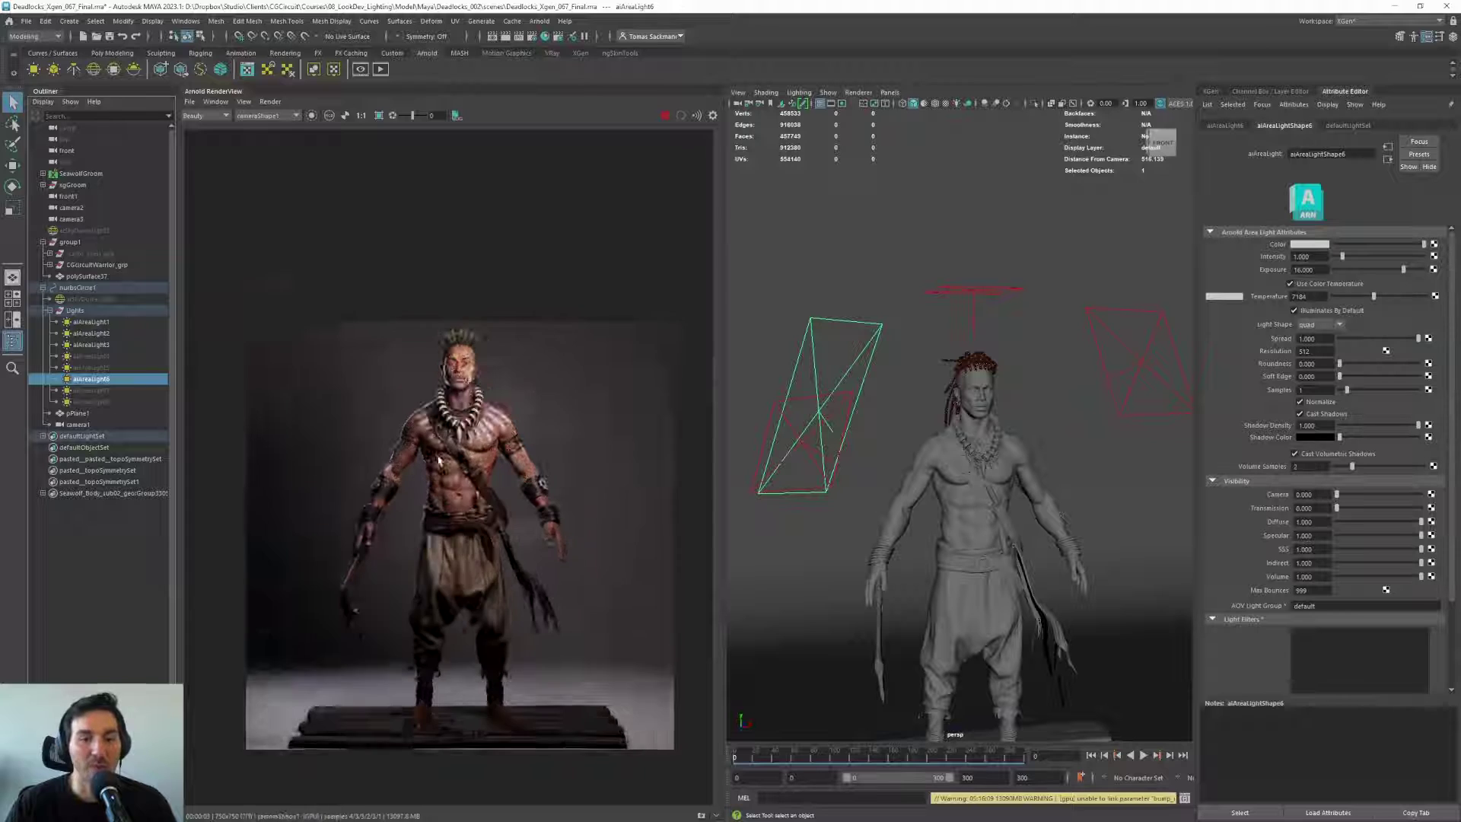
scroll(428, 561, "up", 1)
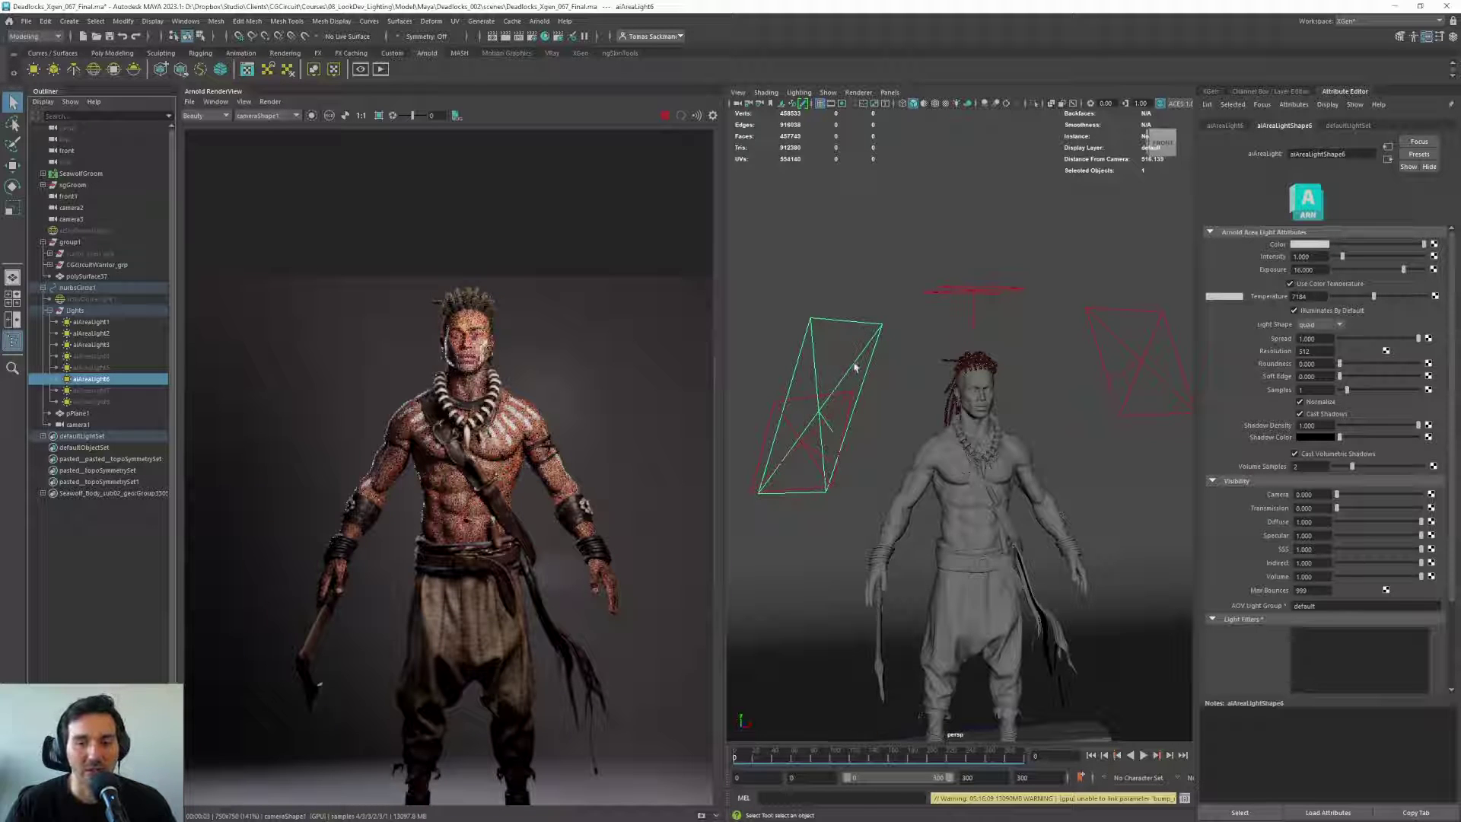
left_click(861, 93)
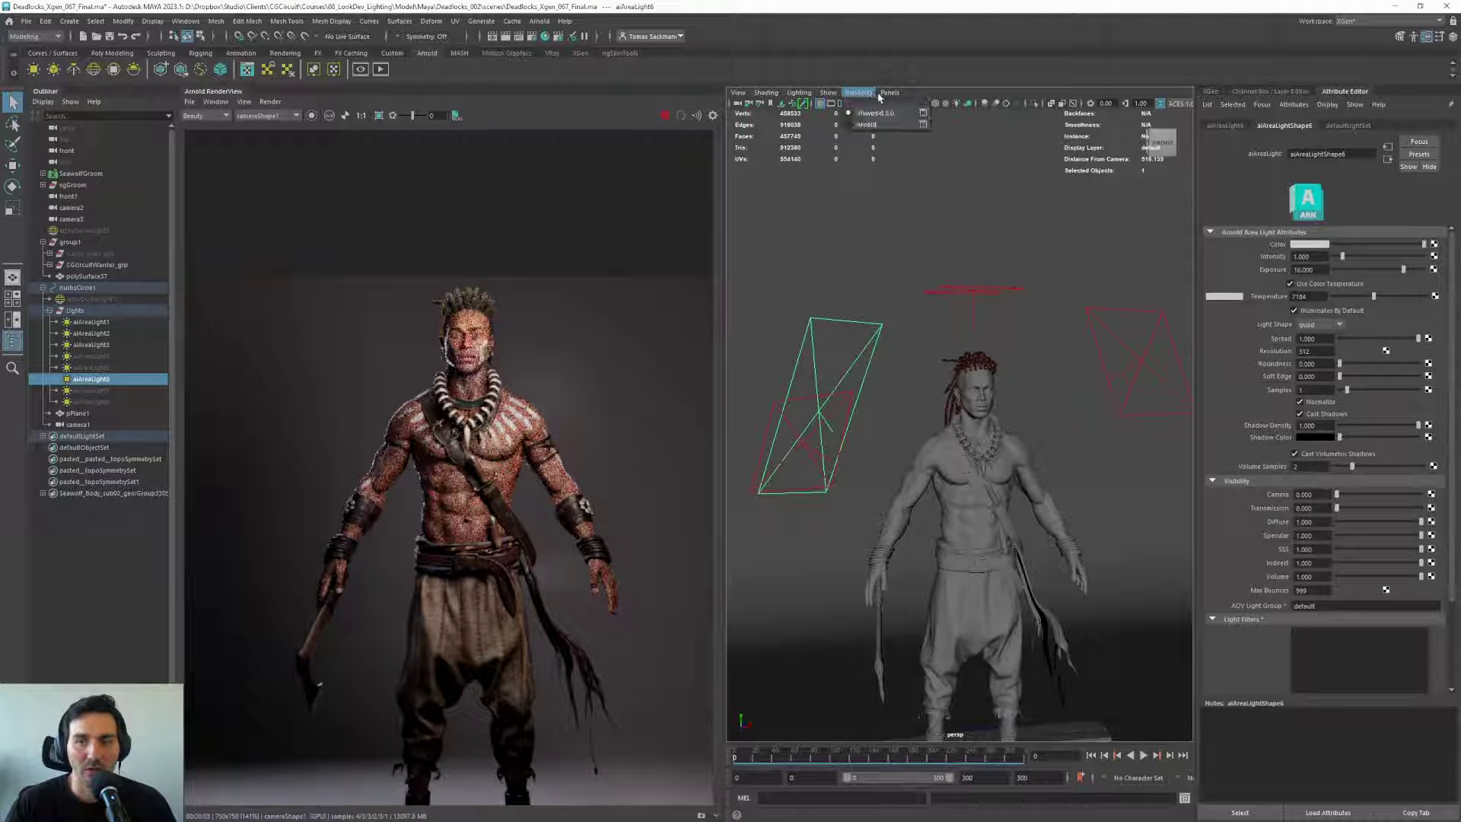
mouse_move(890, 92)
left_click(931, 145)
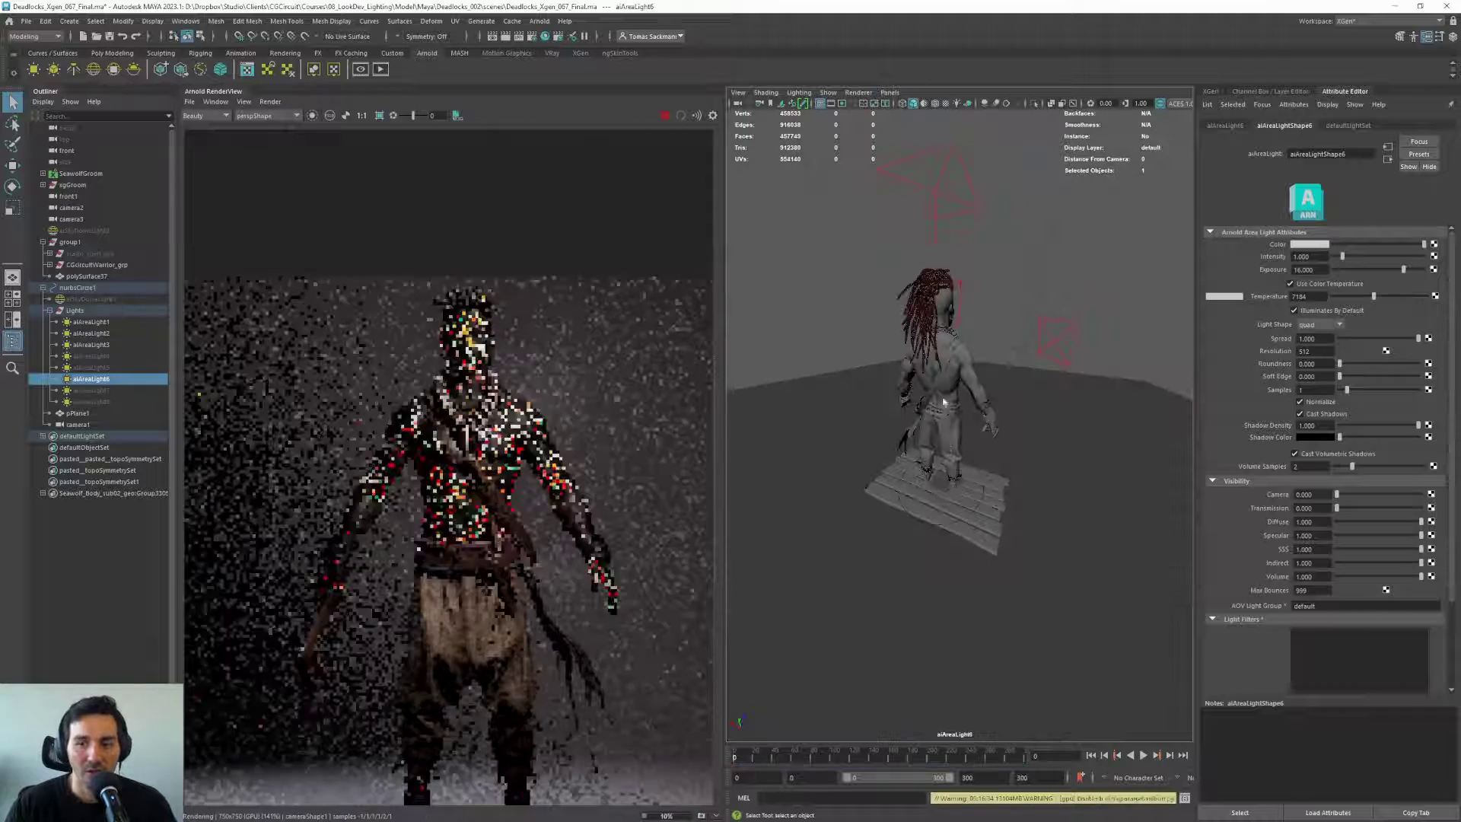
left_click_drag(943, 401, 1008, 382, "alt")
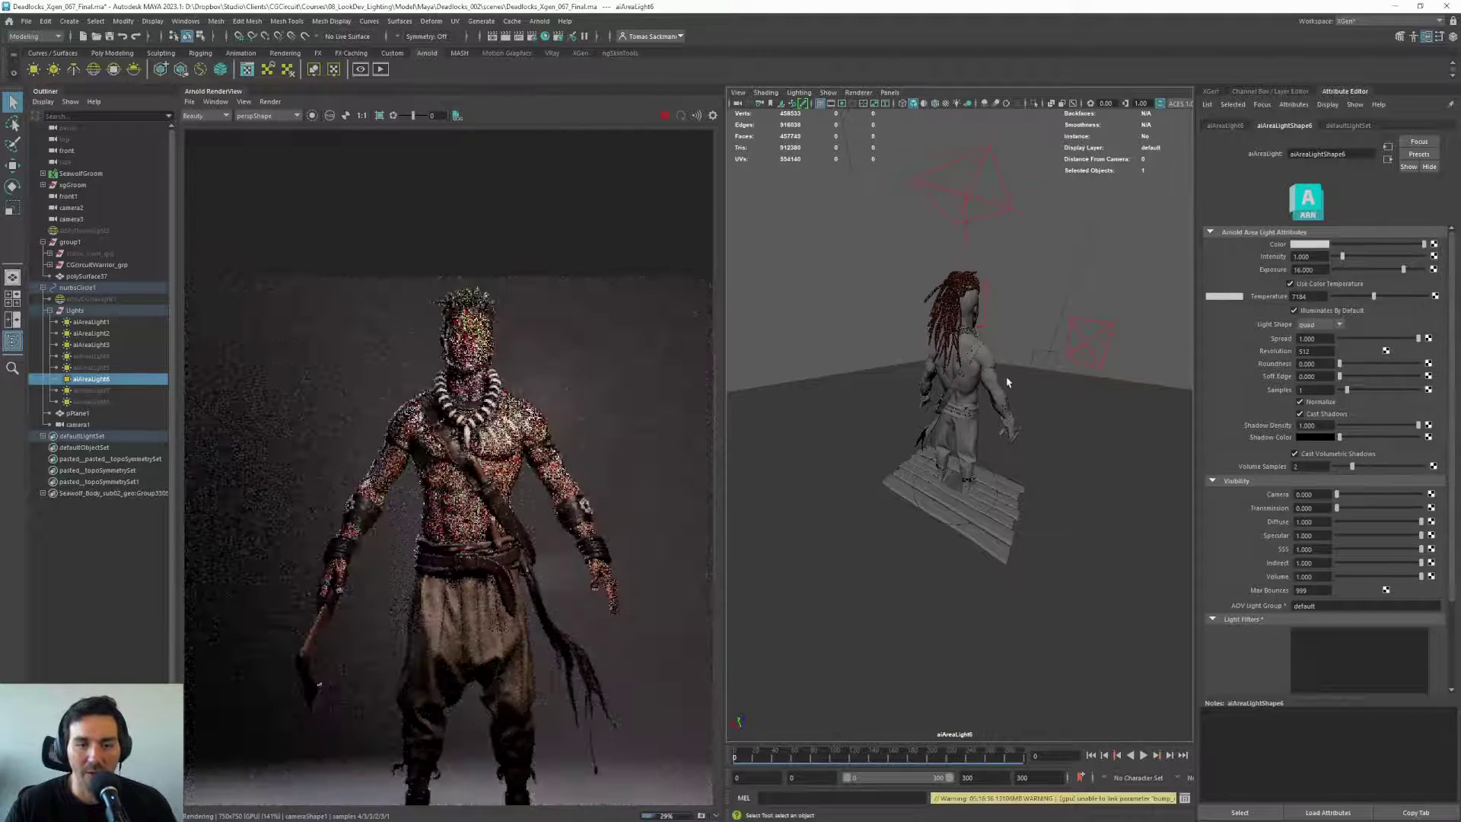
Limit the Arnold render to a crop region covering the character's face, torso and upper arms
scroll(459, 368, "up", 2)
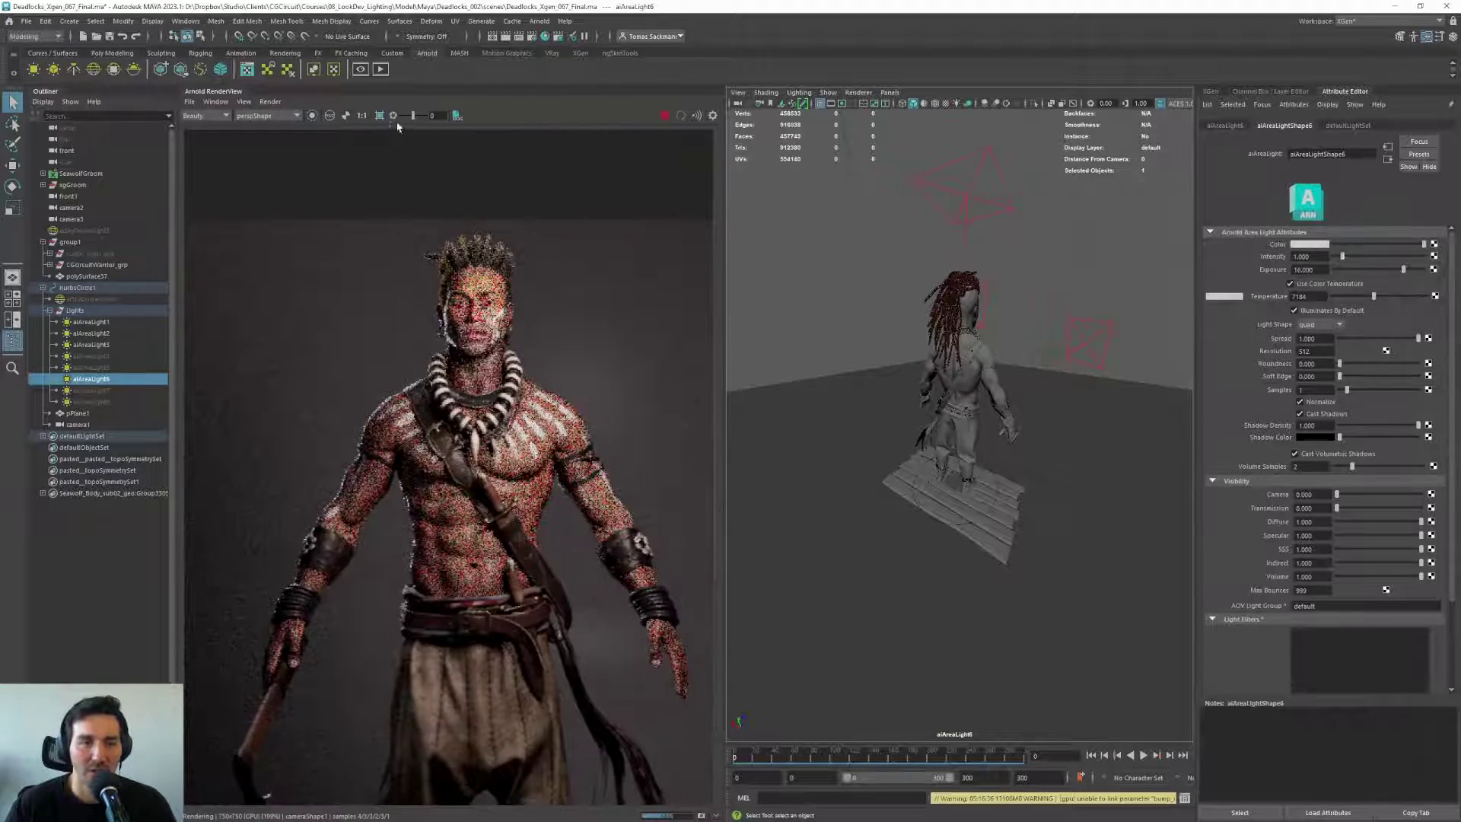
left_click(379, 115)
left_click_drag(265, 297, 604, 575)
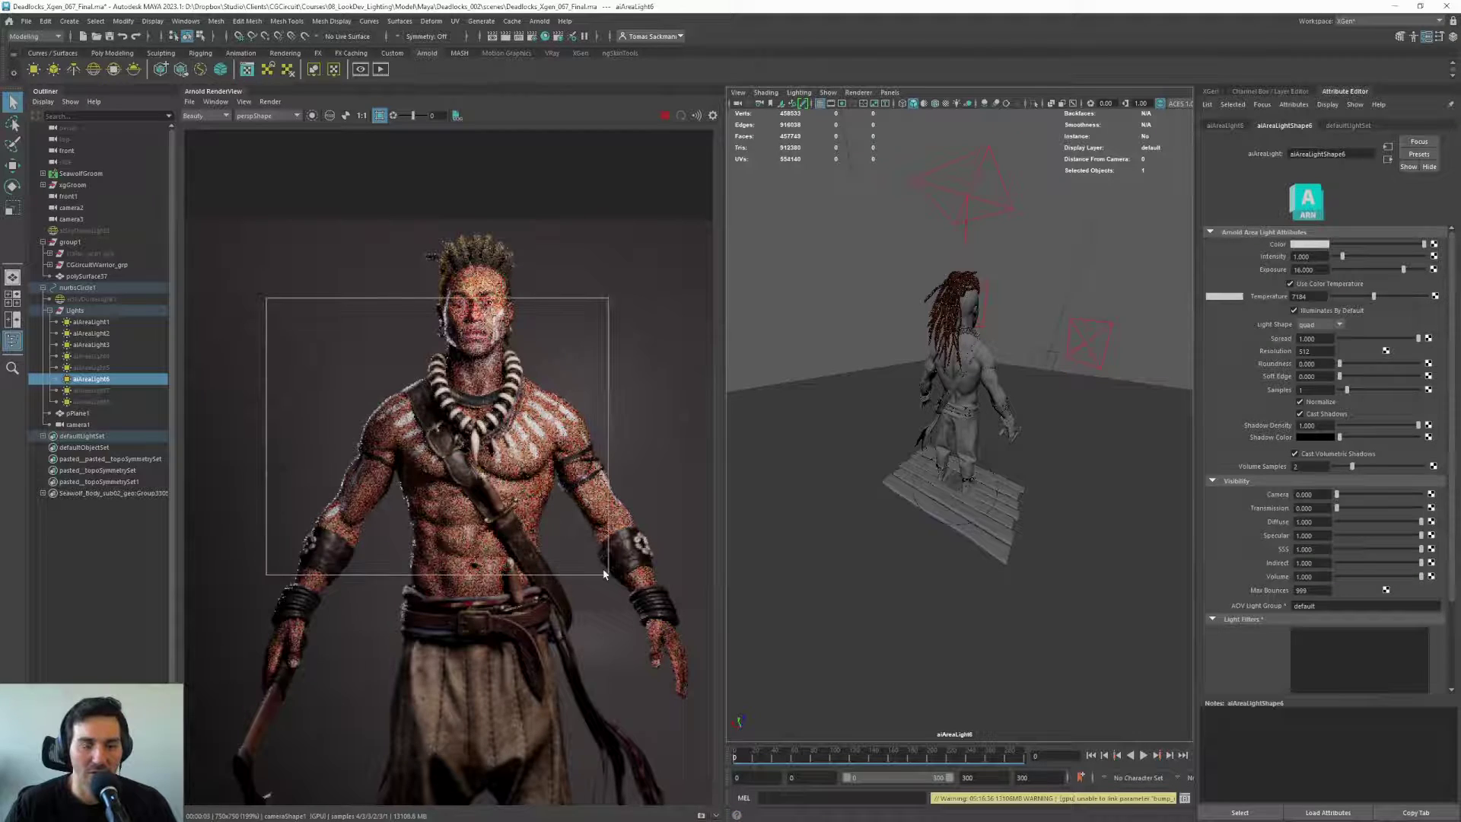
scroll(411, 396, "up", 2)
Refine aiAreaLight6's position and angle from its own view, aiming it at the character from behind and to the side
left_click_drag(993, 355, 1028, 355, "alt")
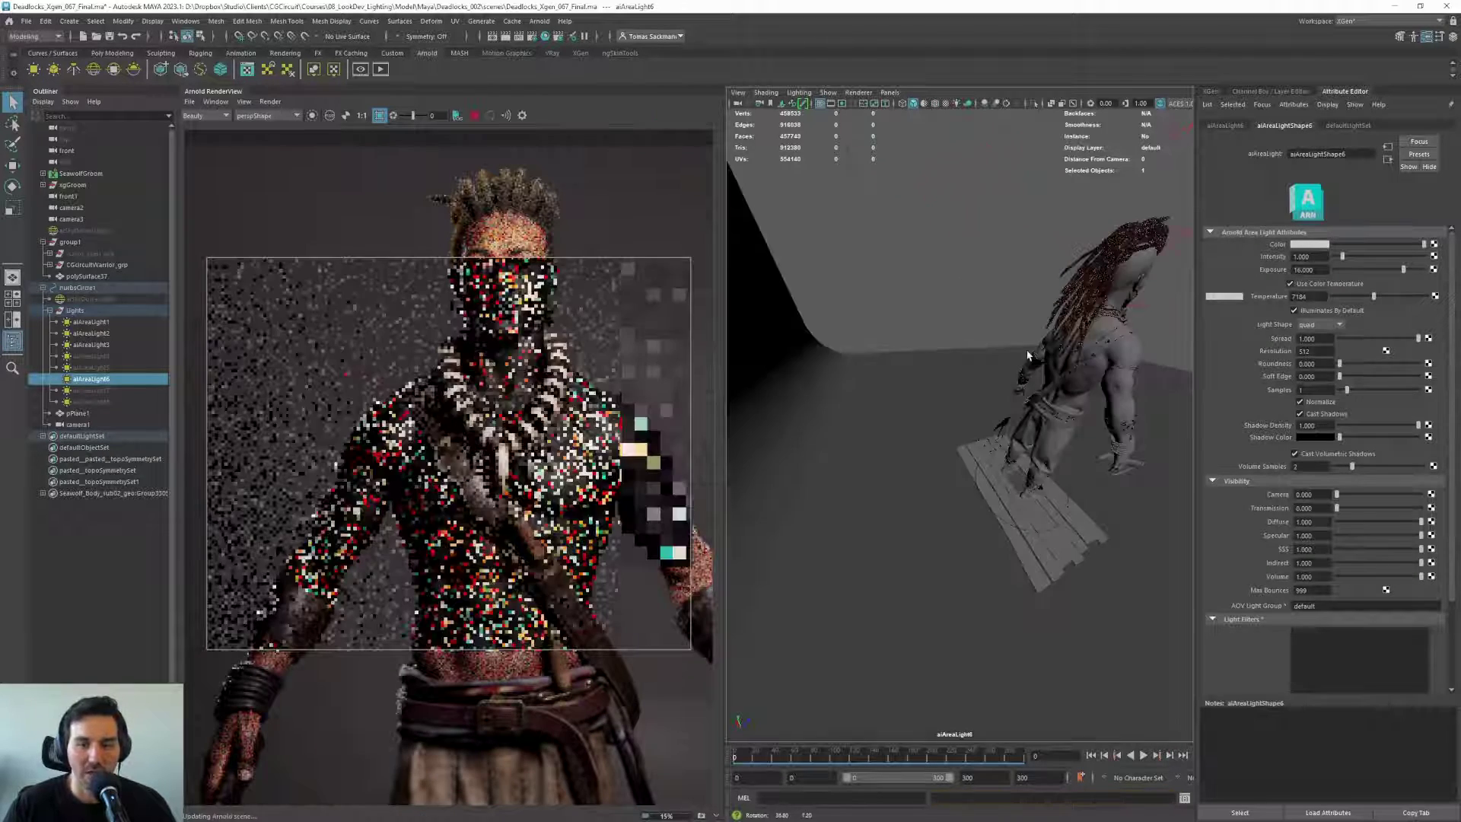
right_click_drag(1027, 355, 1096, 370, "alt")
left_click(1098, 368)
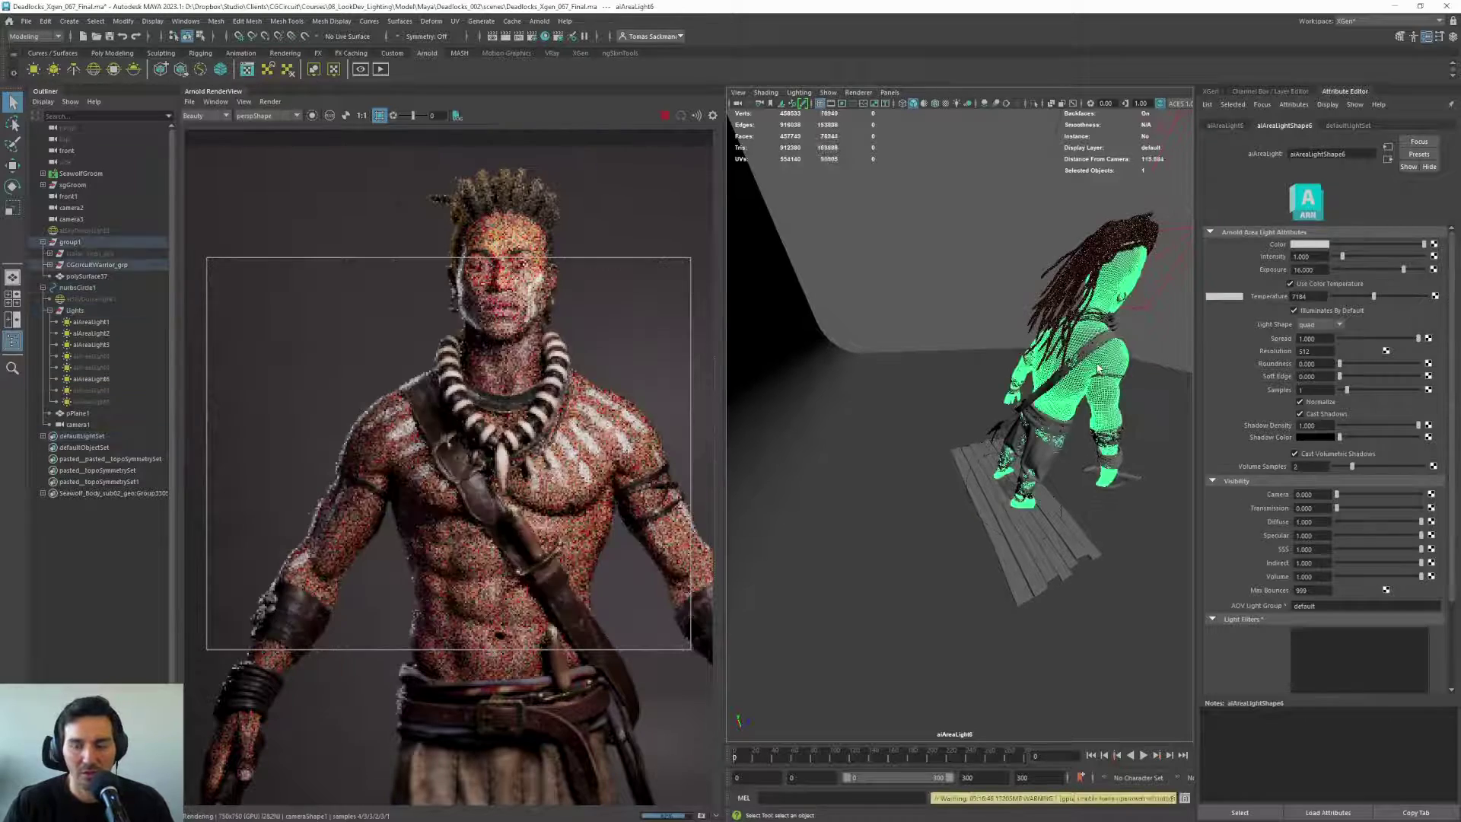
key("f")
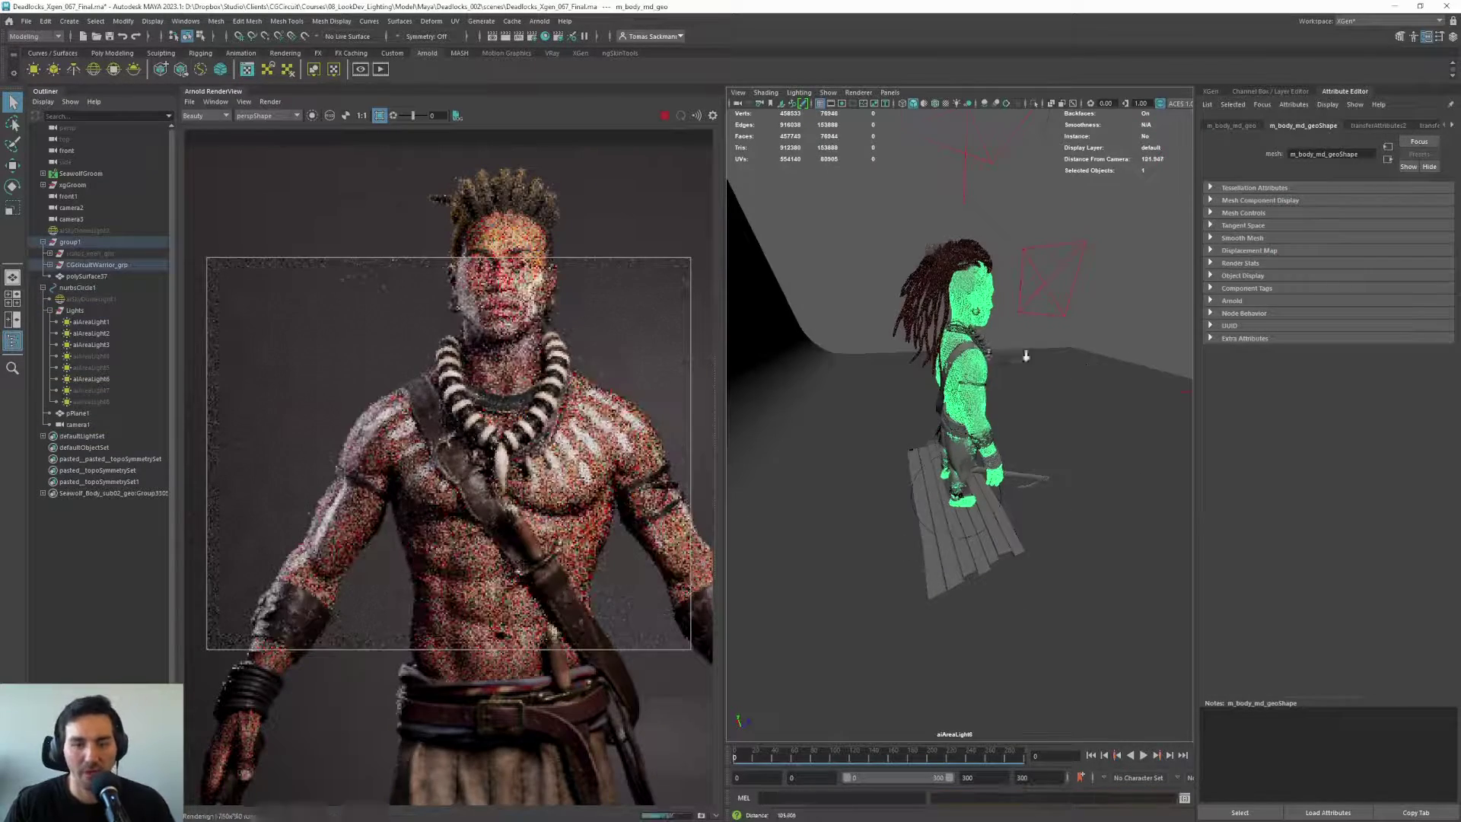
scroll(1089, 368, "up", 4)
right_click_drag(1083, 368, 886, 408, "alt")
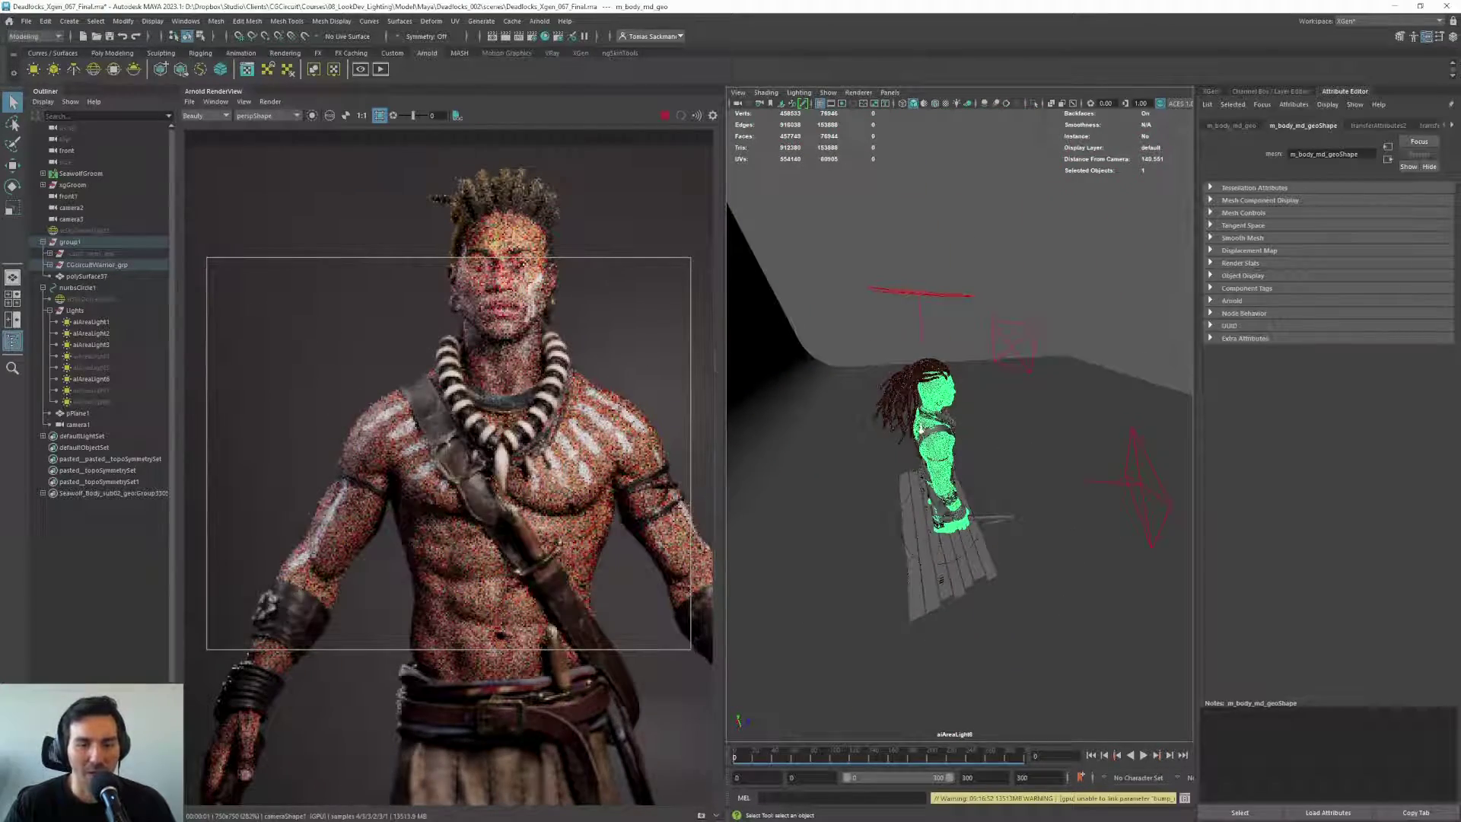
right_click_drag(921, 430, 1025, 445, "alt")
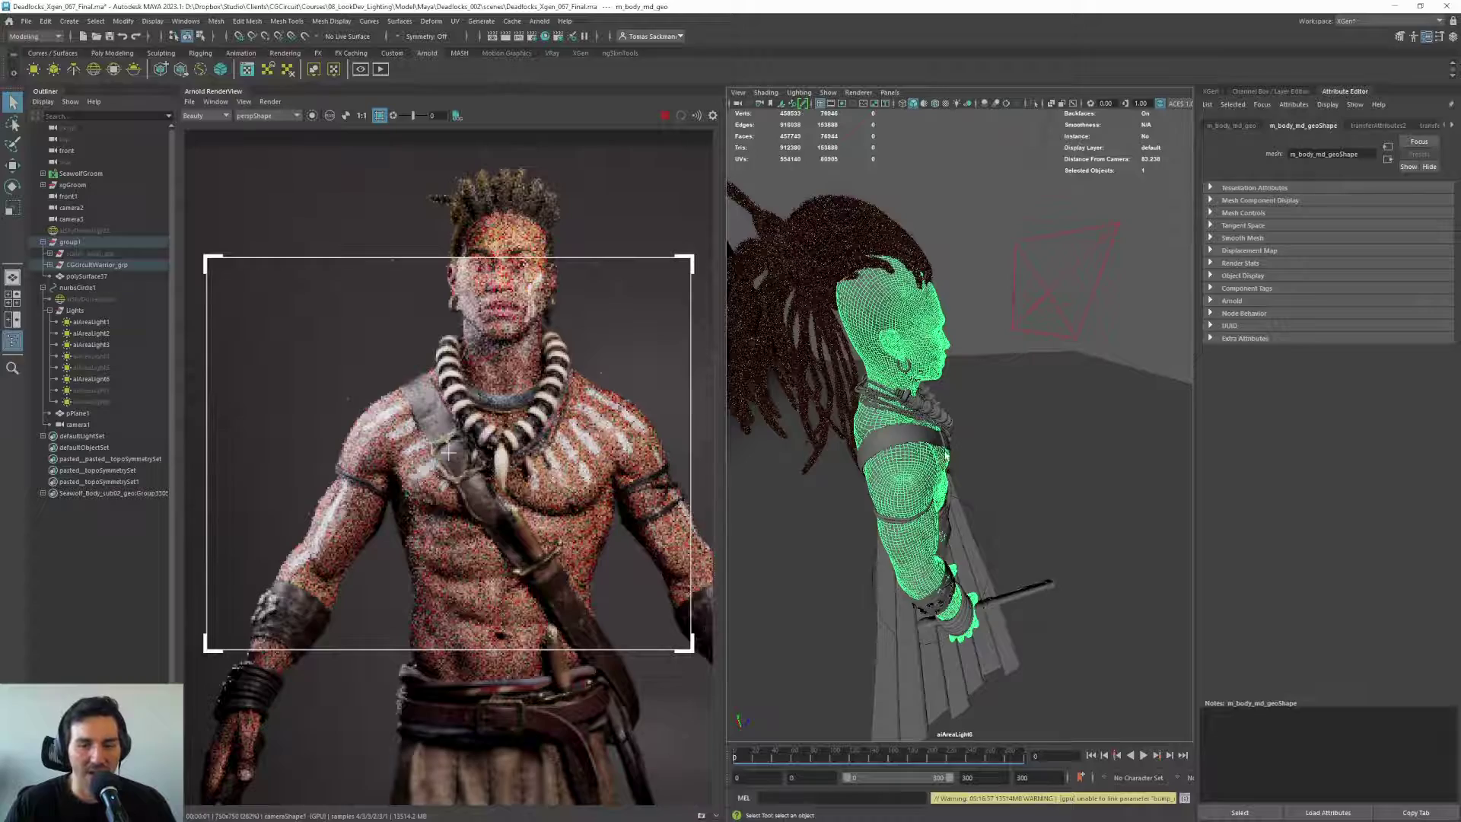
left_click_drag(942, 456, 1096, 436, "alt")
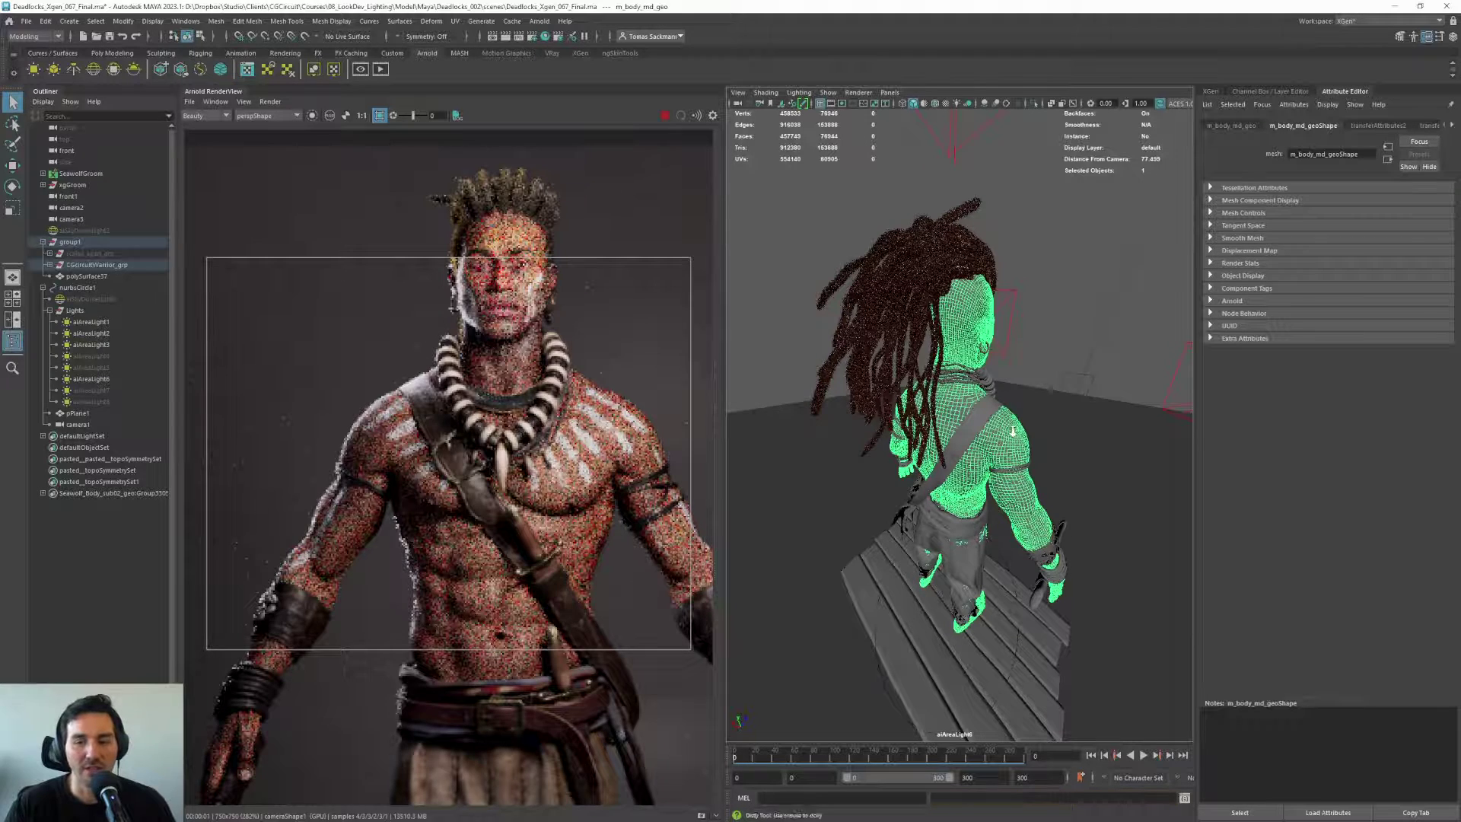
left_click_drag(952, 411, 986, 412, "alt")
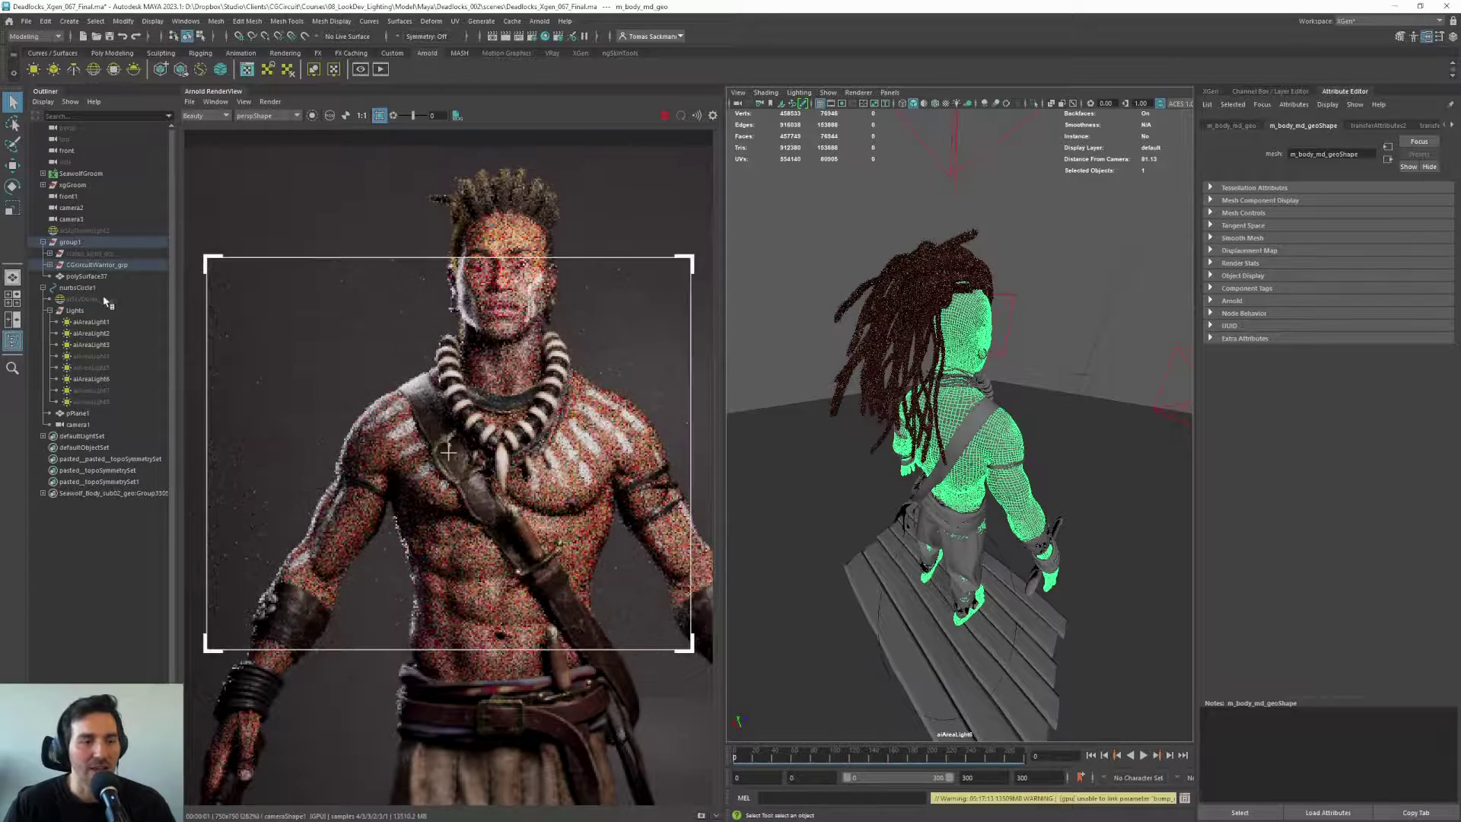
Set aiAreaLight6's color temperature to a cooler value of about 8816
left_click(112, 379)
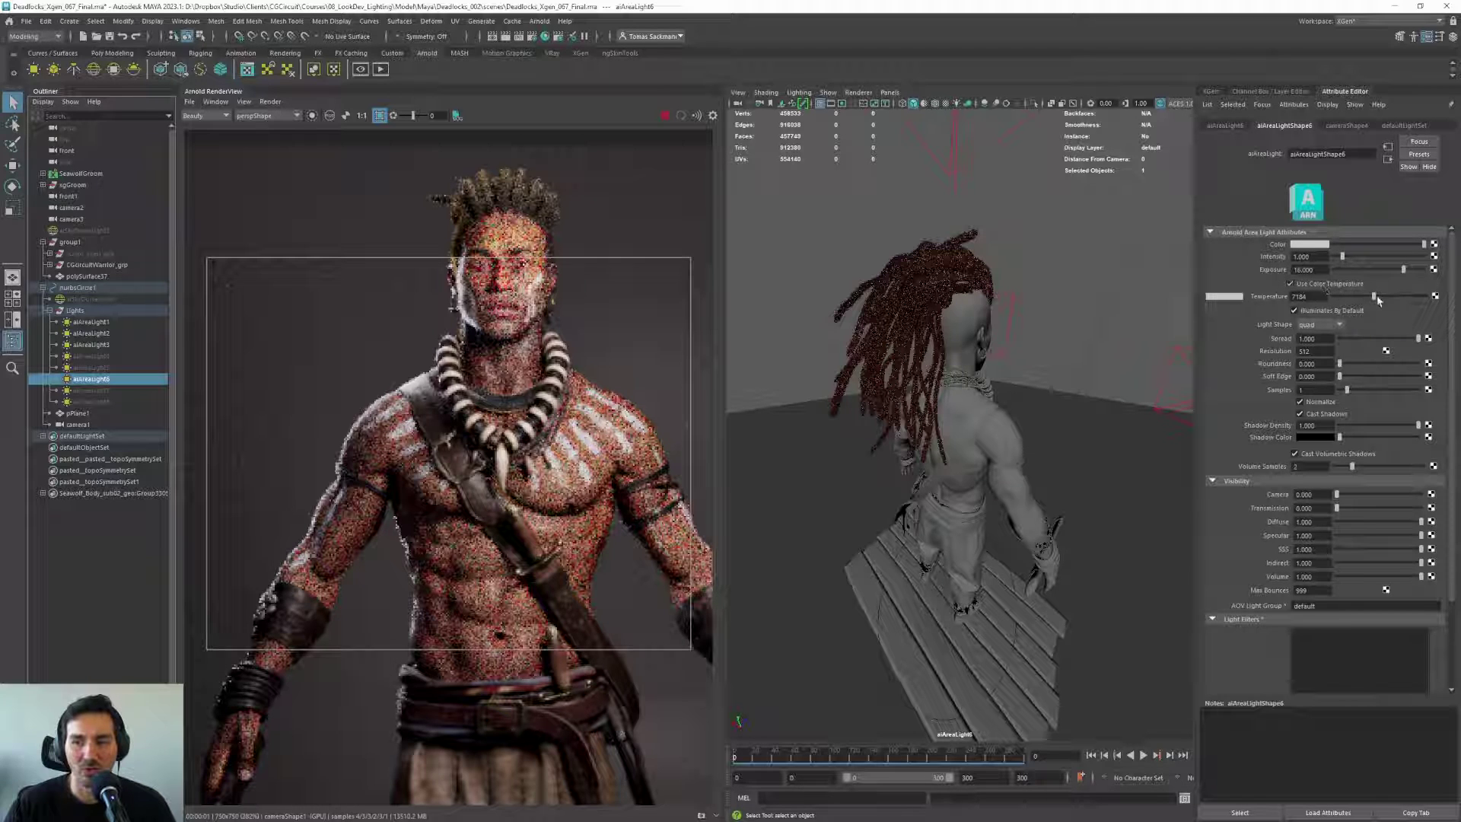
left_click_drag(1378, 301, 1385, 301)
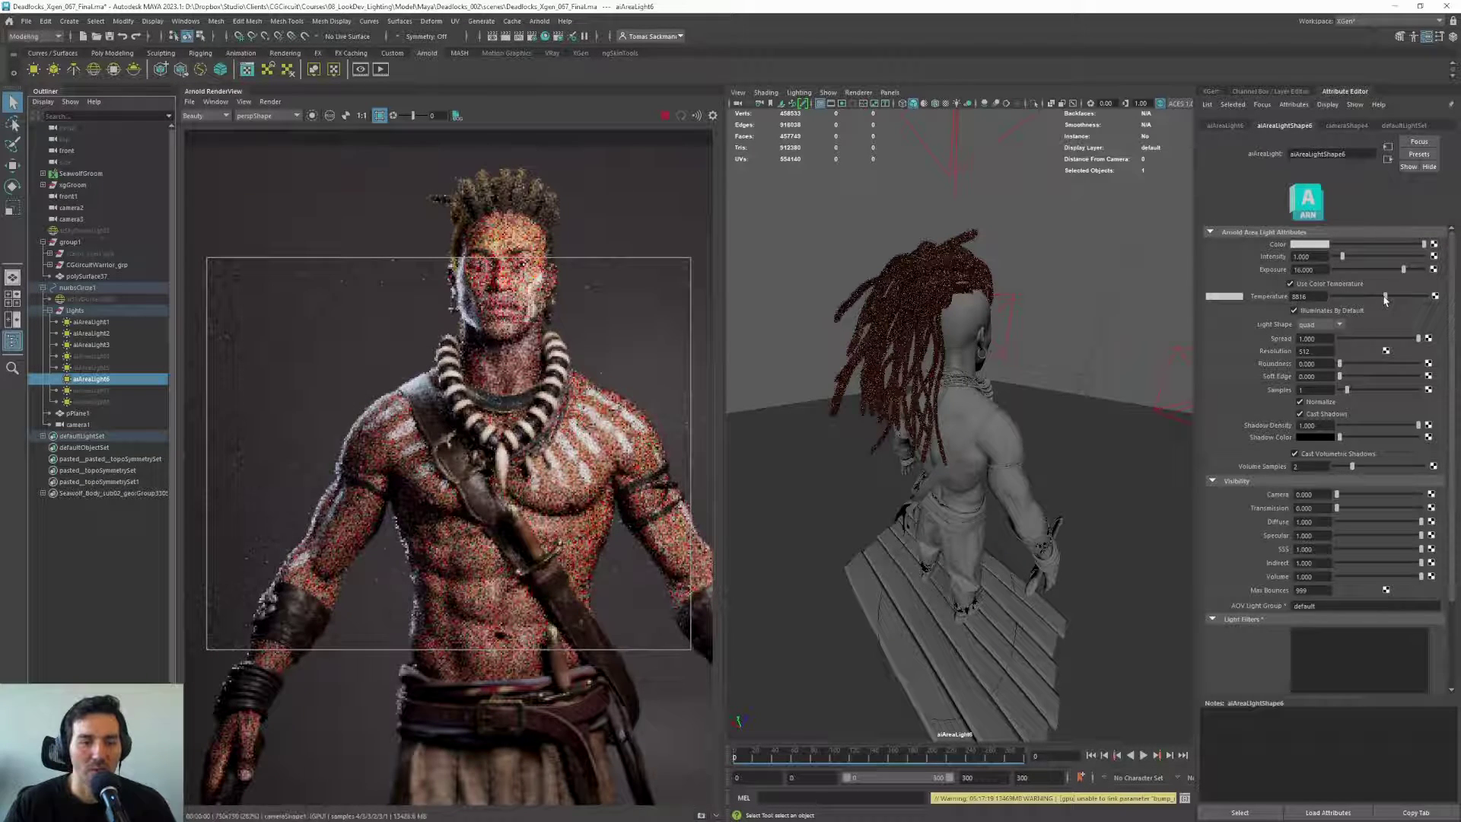
scroll(439, 418, "down", 2)
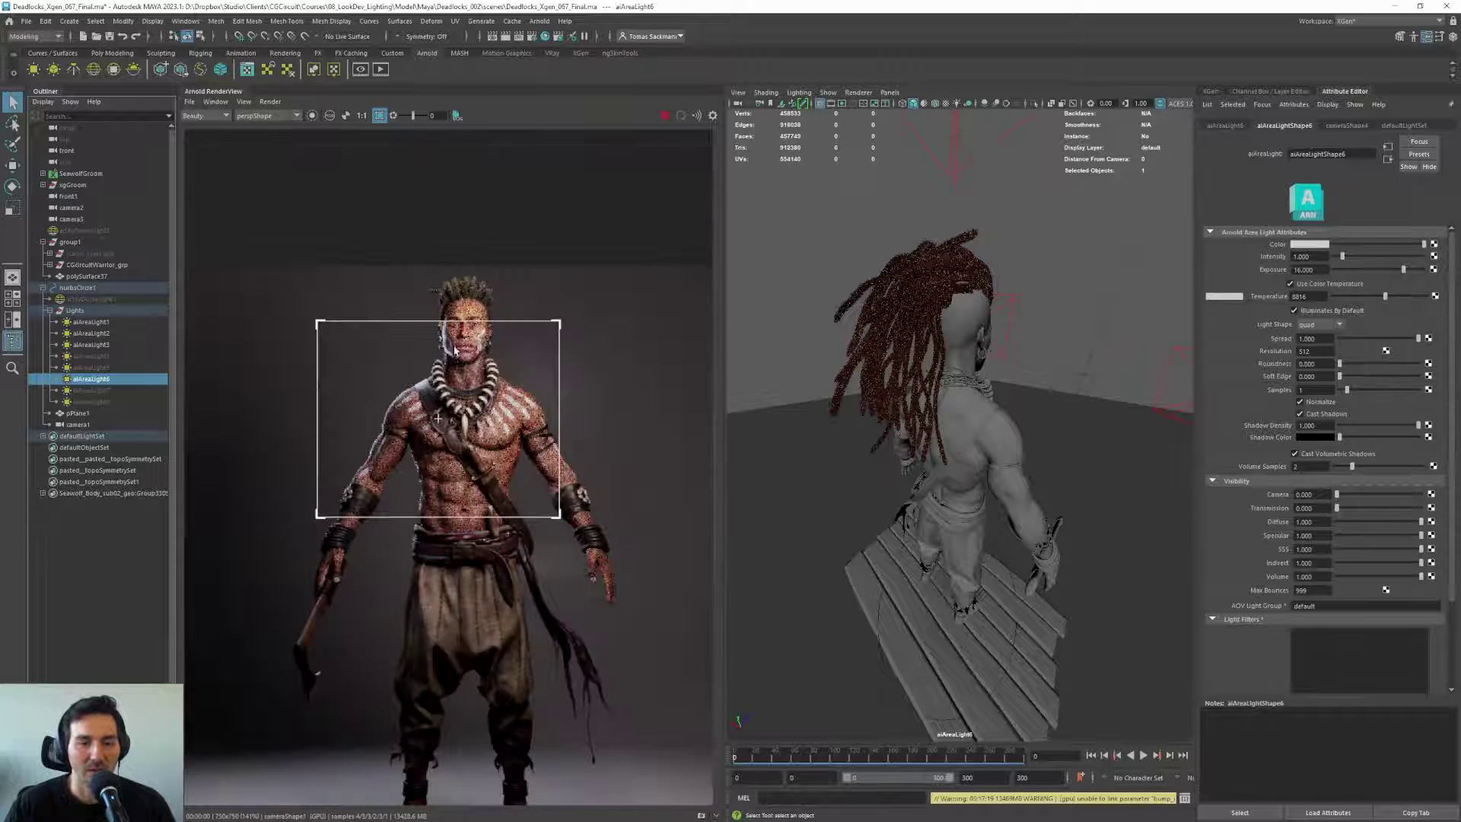
scroll(454, 350, "up", 1)
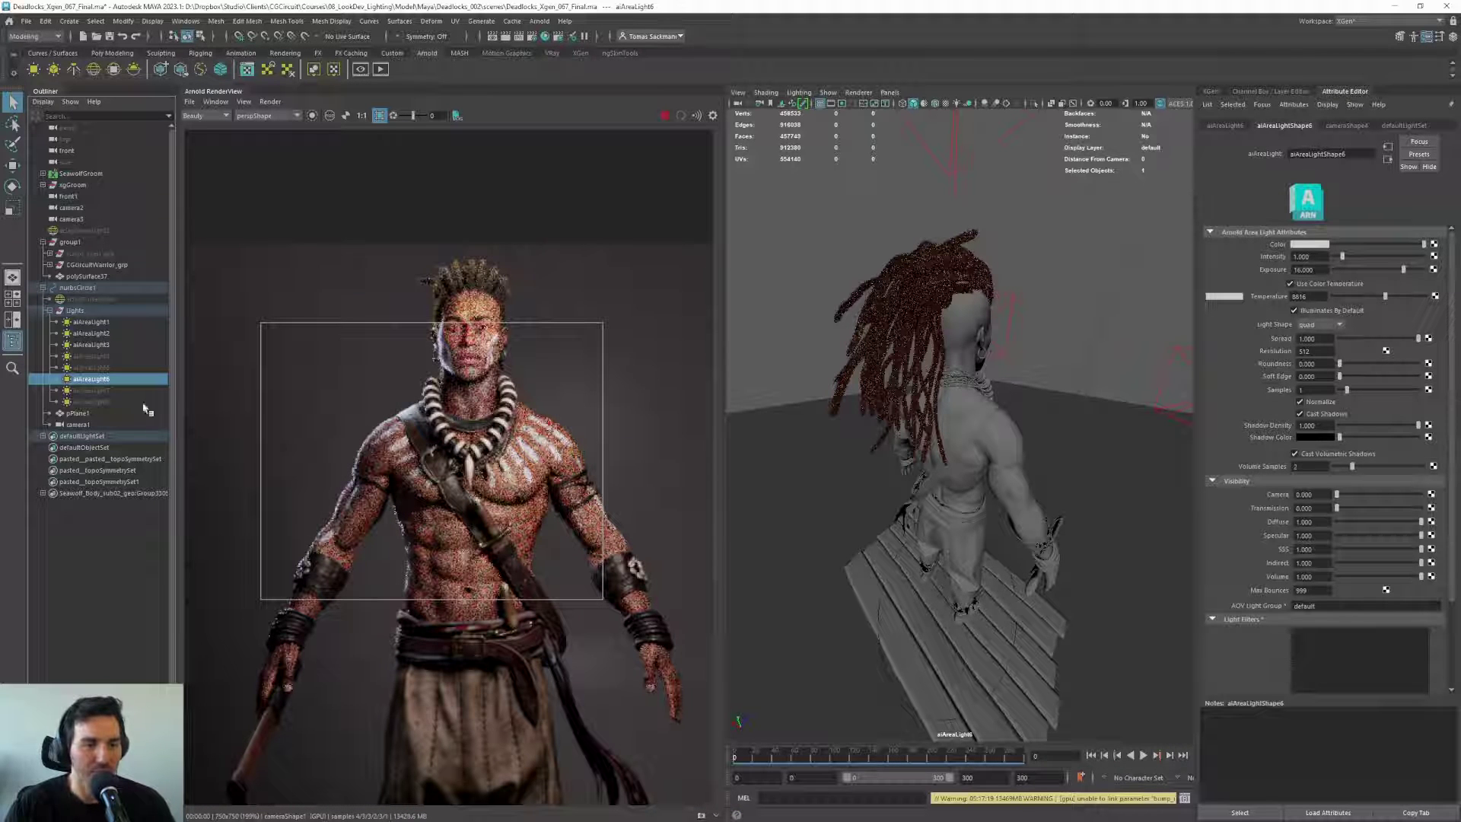
Unhide aiAreaLight7 and return the viewport from the light's view to the perspective camera
left_click(116, 390)
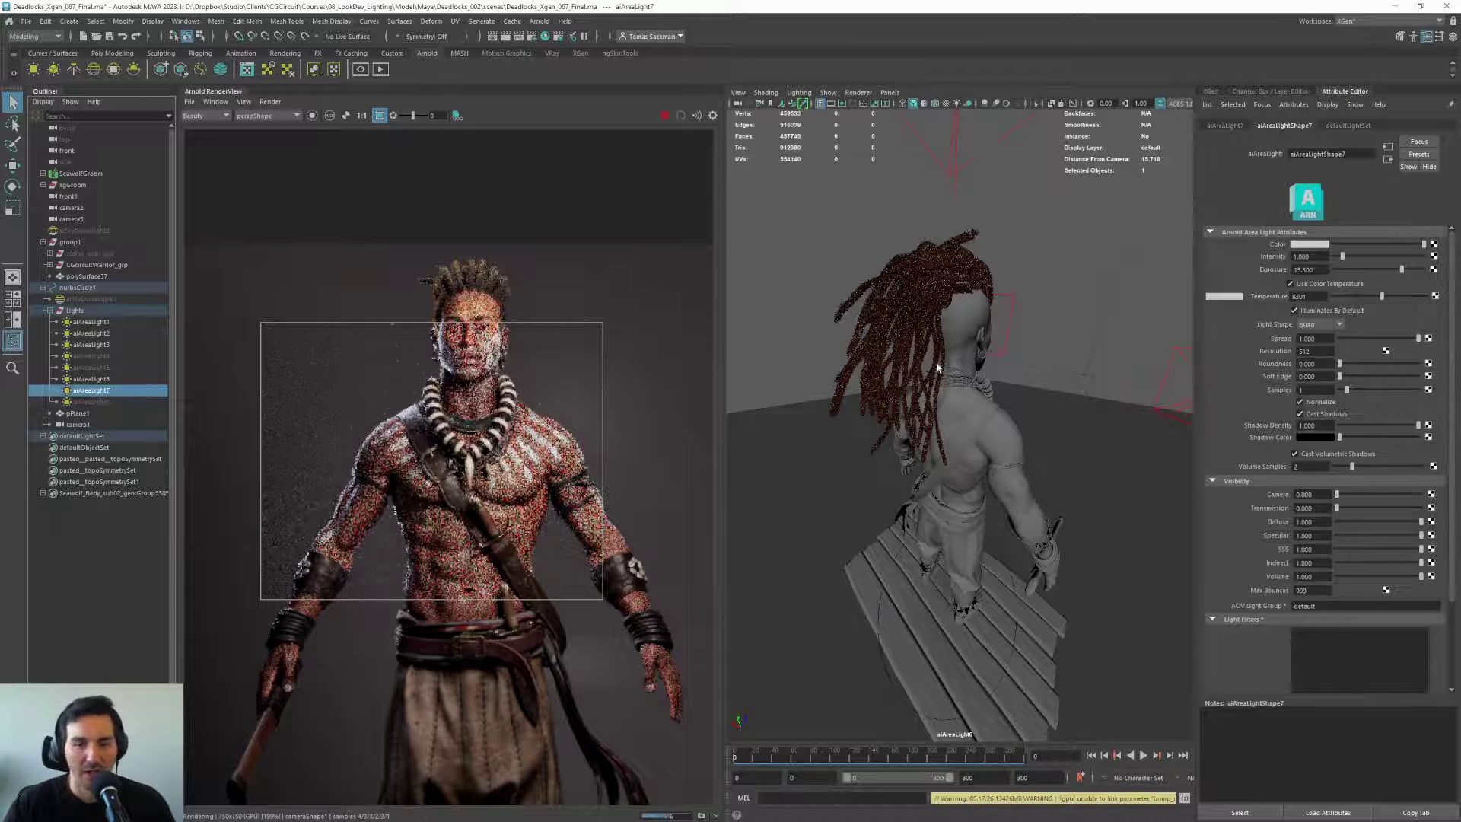
left_click(889, 92)
left_click(966, 356)
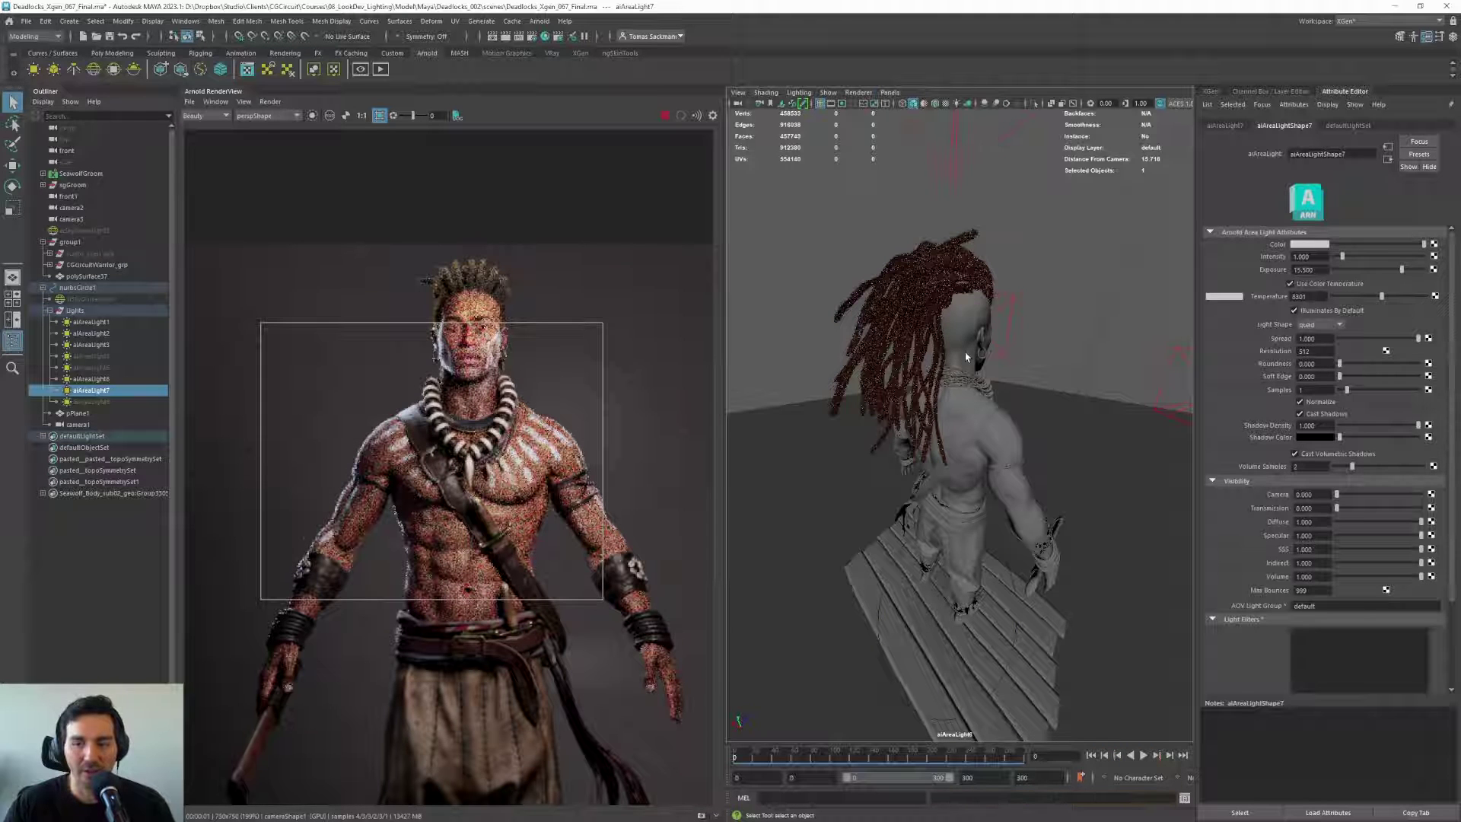
key("space")
left_click(967, 356)
key("space")
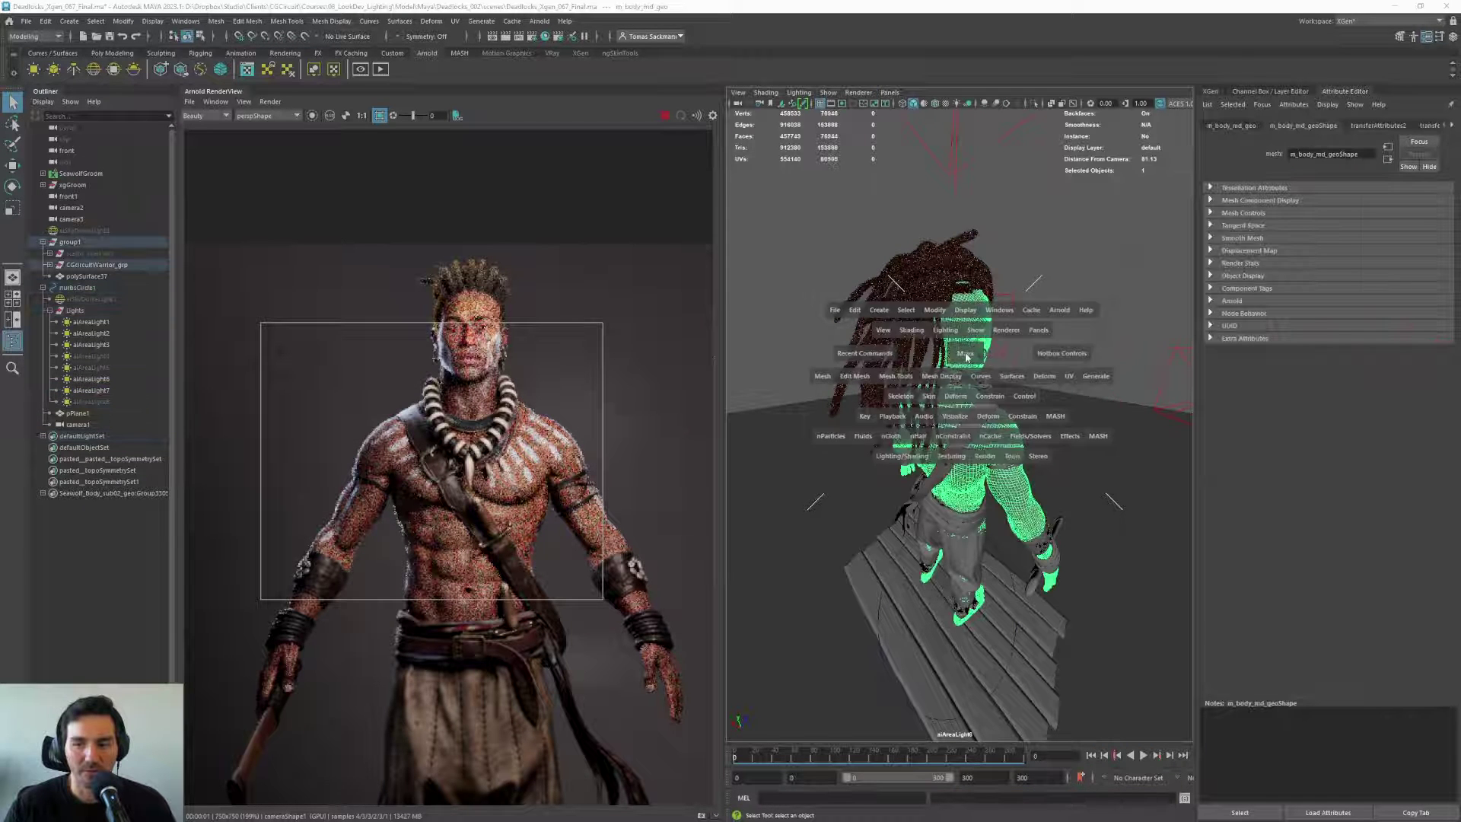
left_click(966, 356)
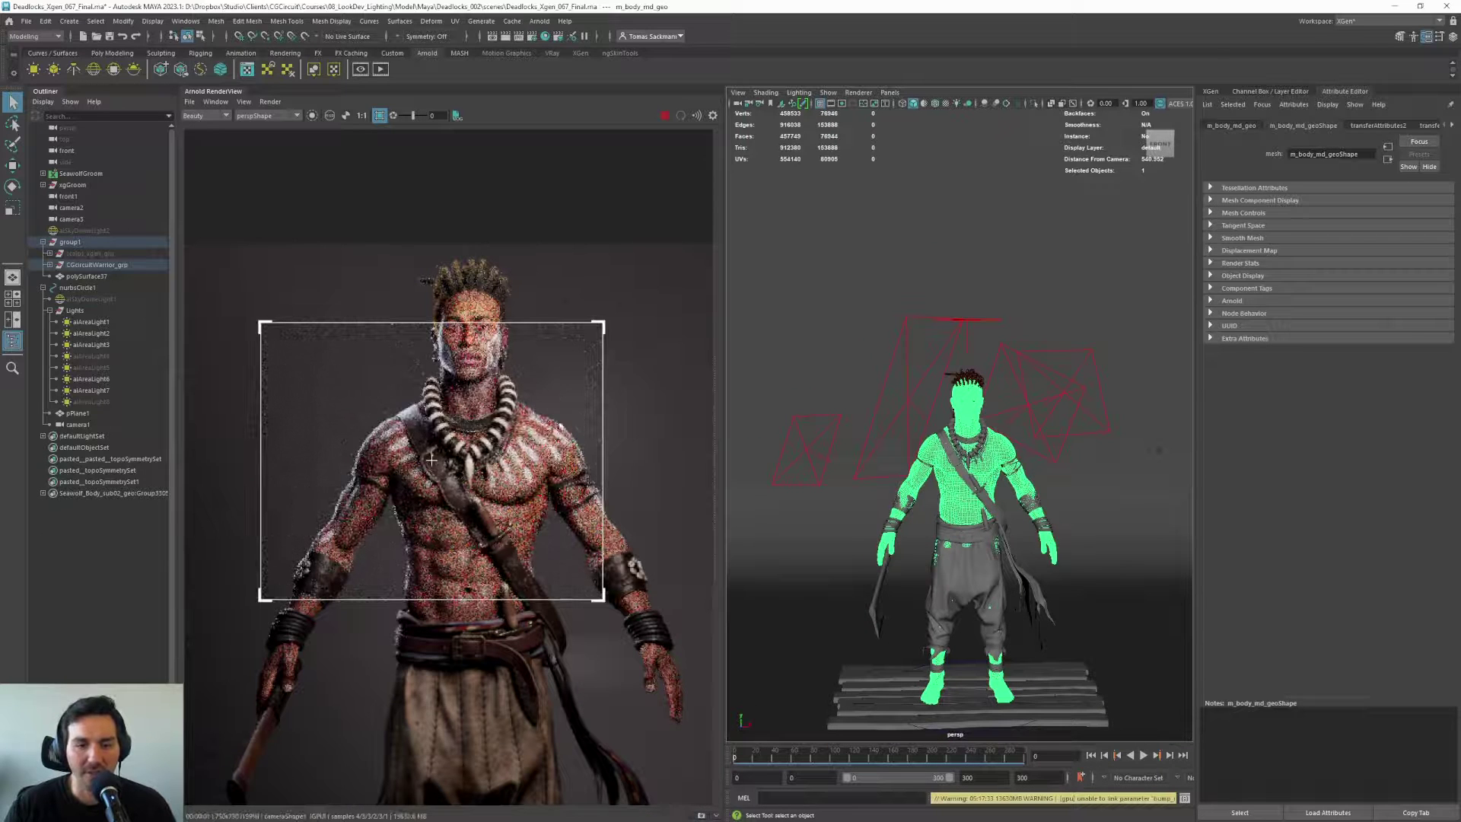
Compare the render with aiAreaLight7 hidden and unhidden, examining its effect on the character both close up and in full view
left_click(1012, 409)
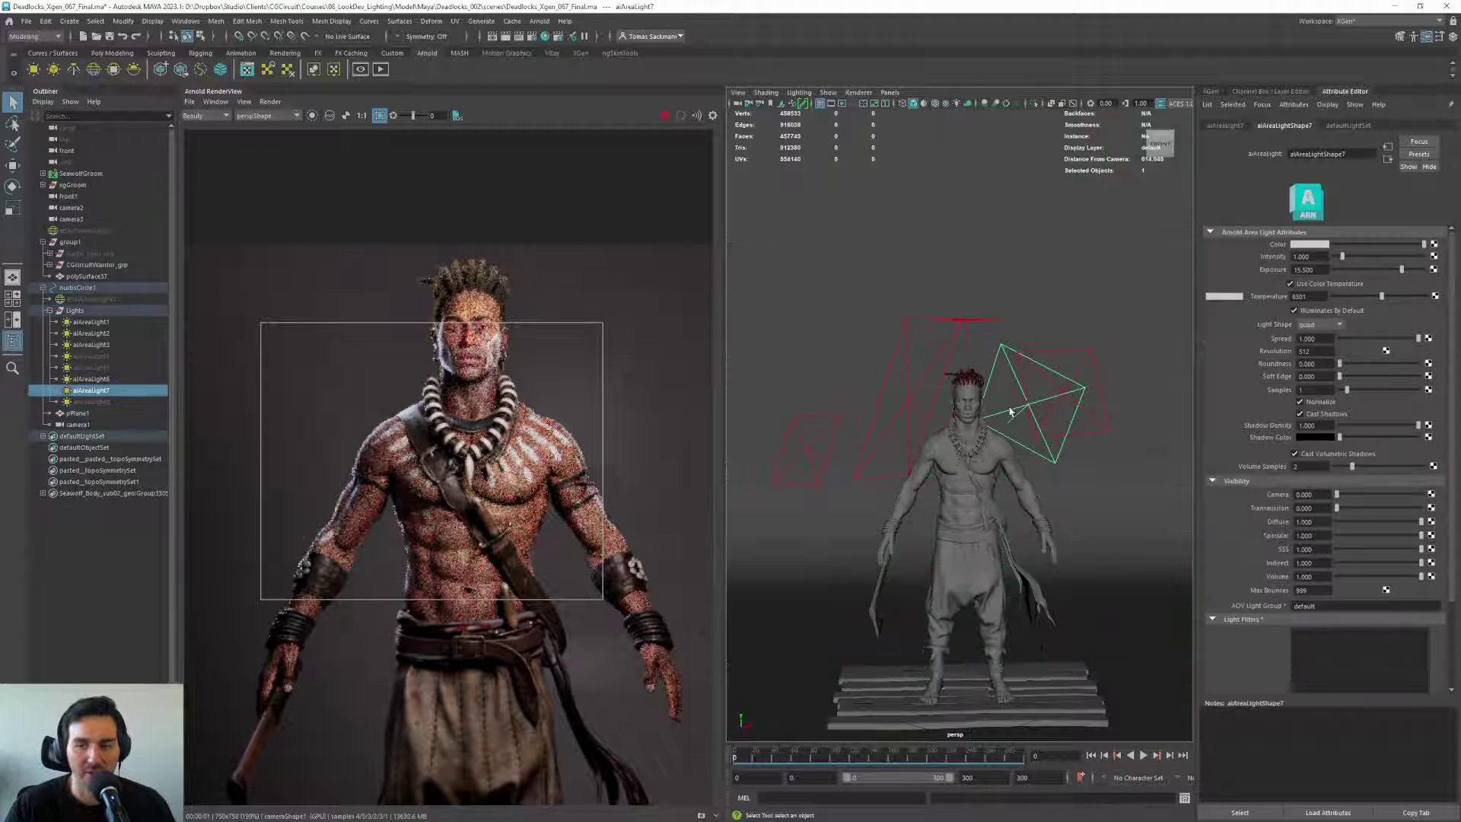
key("ctrl+h")
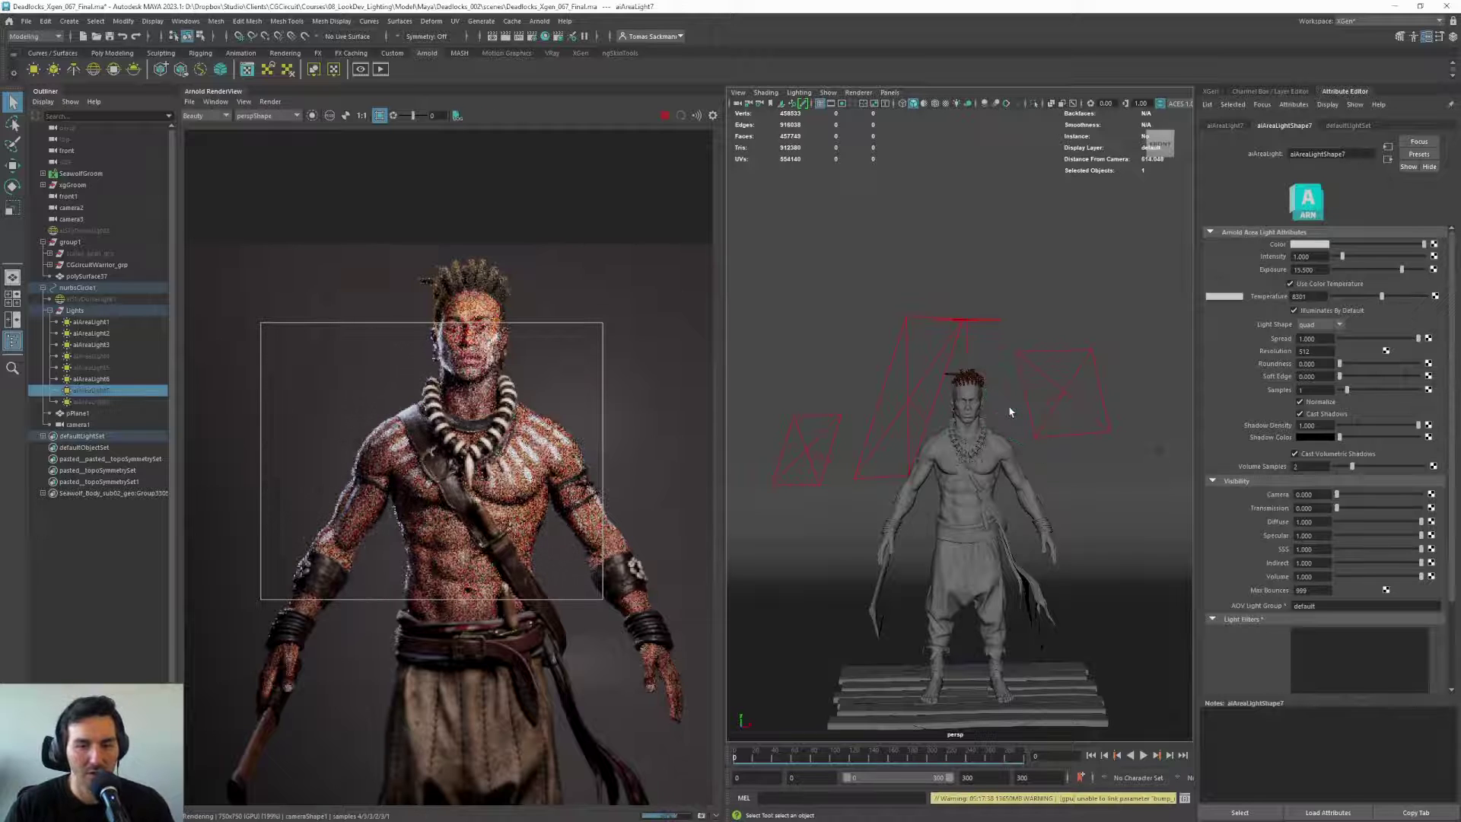
scroll(587, 467, "down", 1)
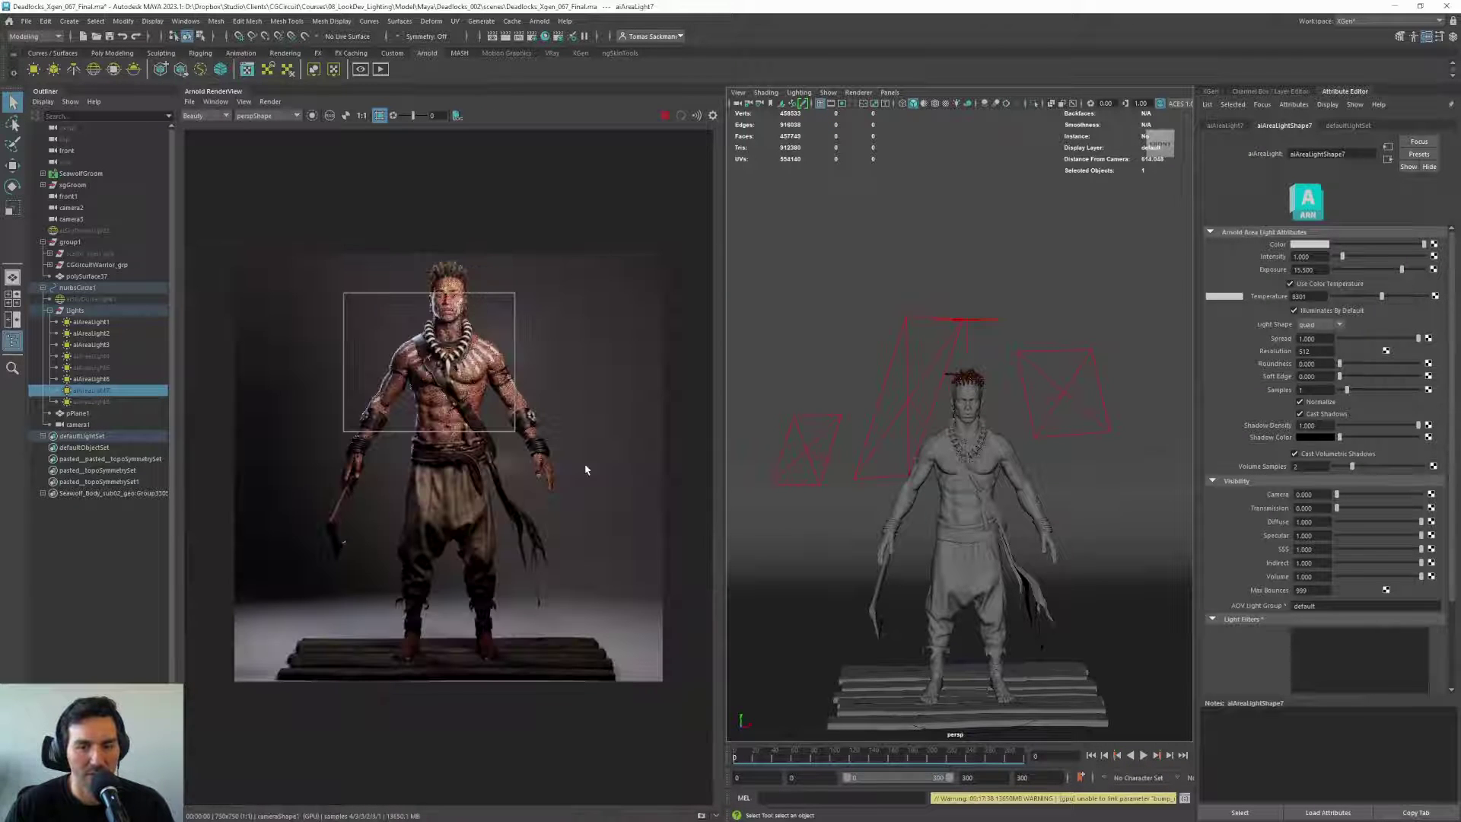
key("shift+h")
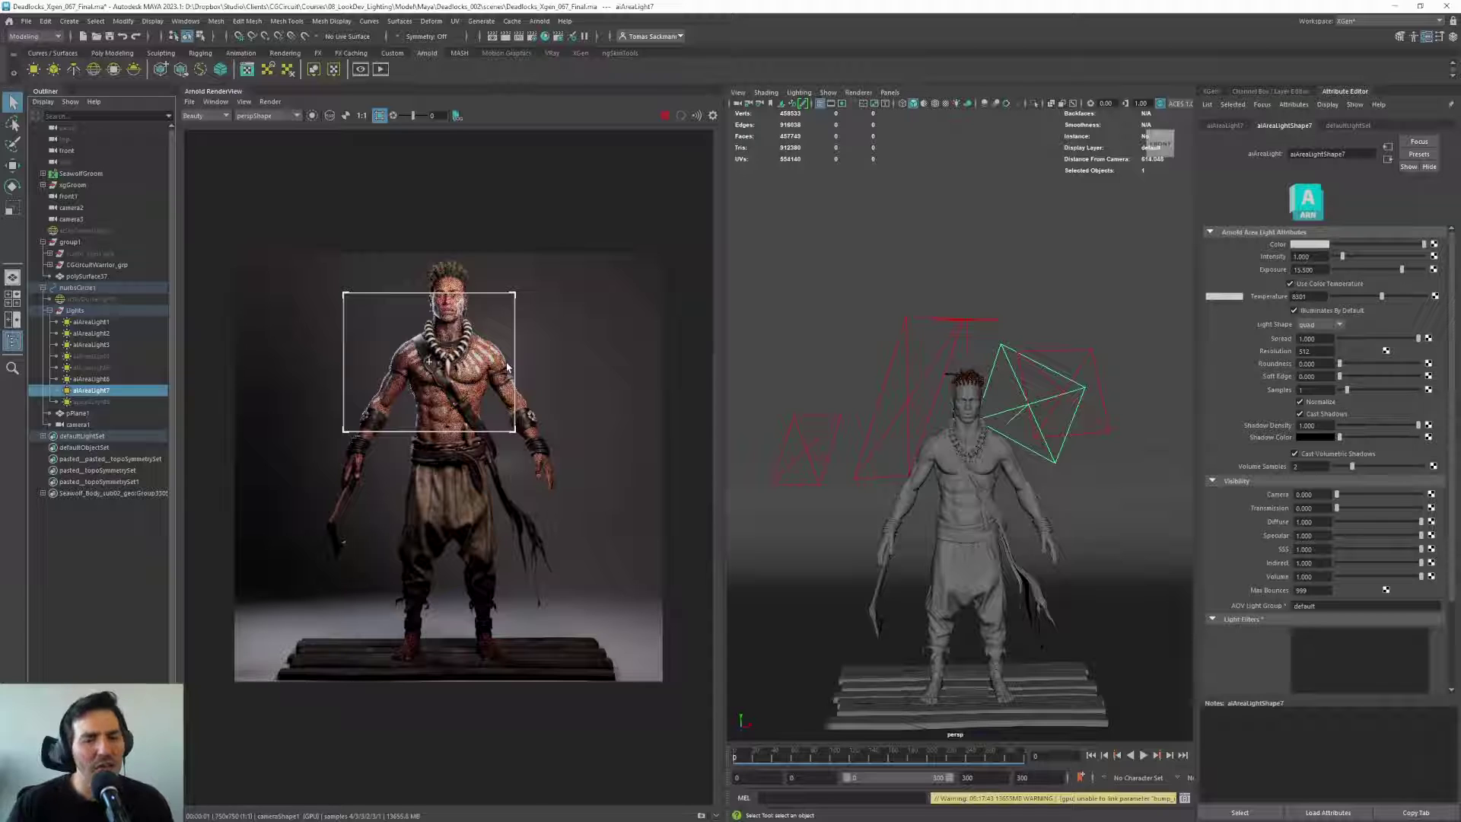
scroll(487, 339, "up", 3)
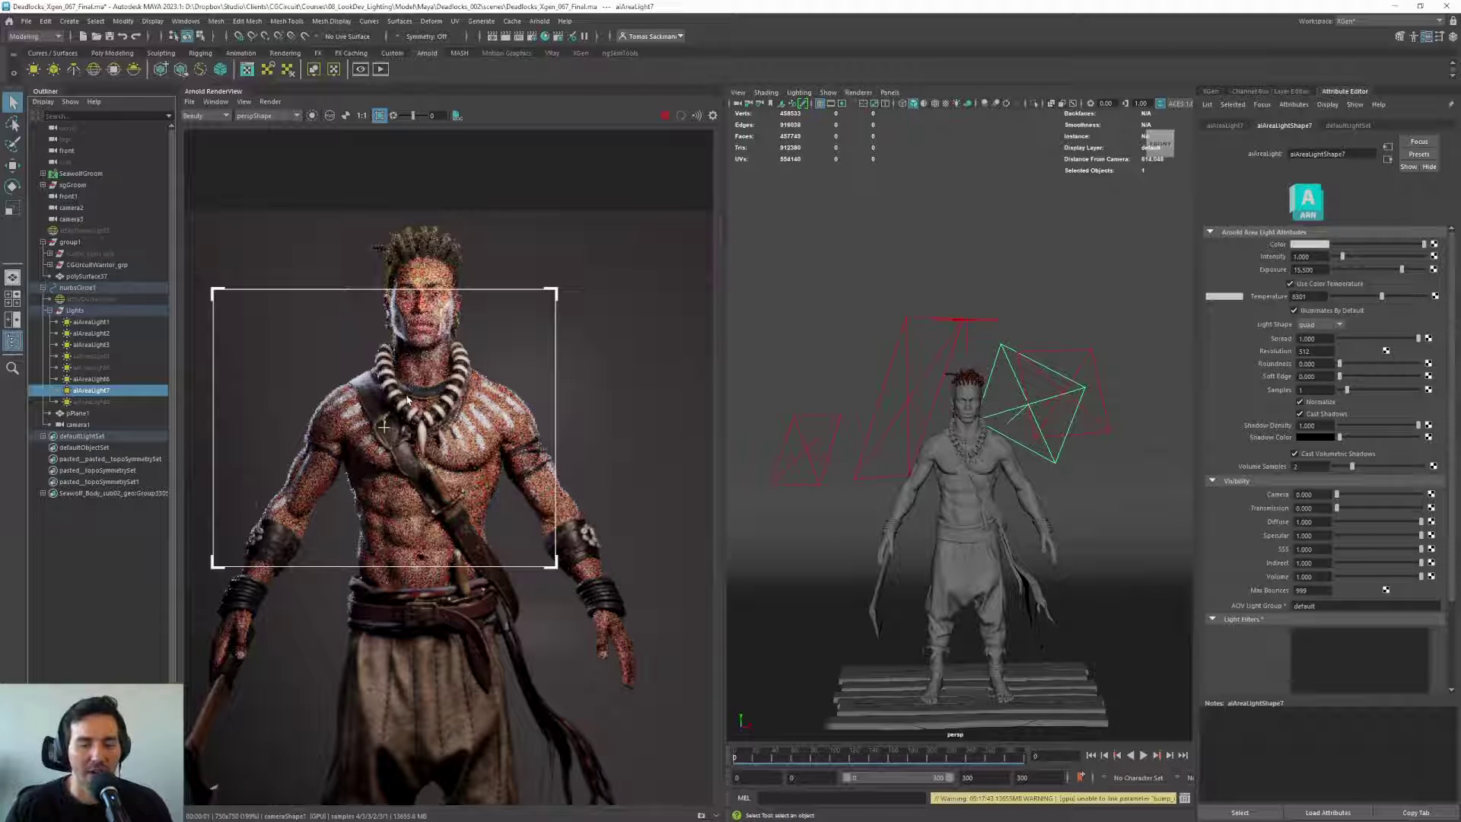
scroll(444, 398, "down", 3)
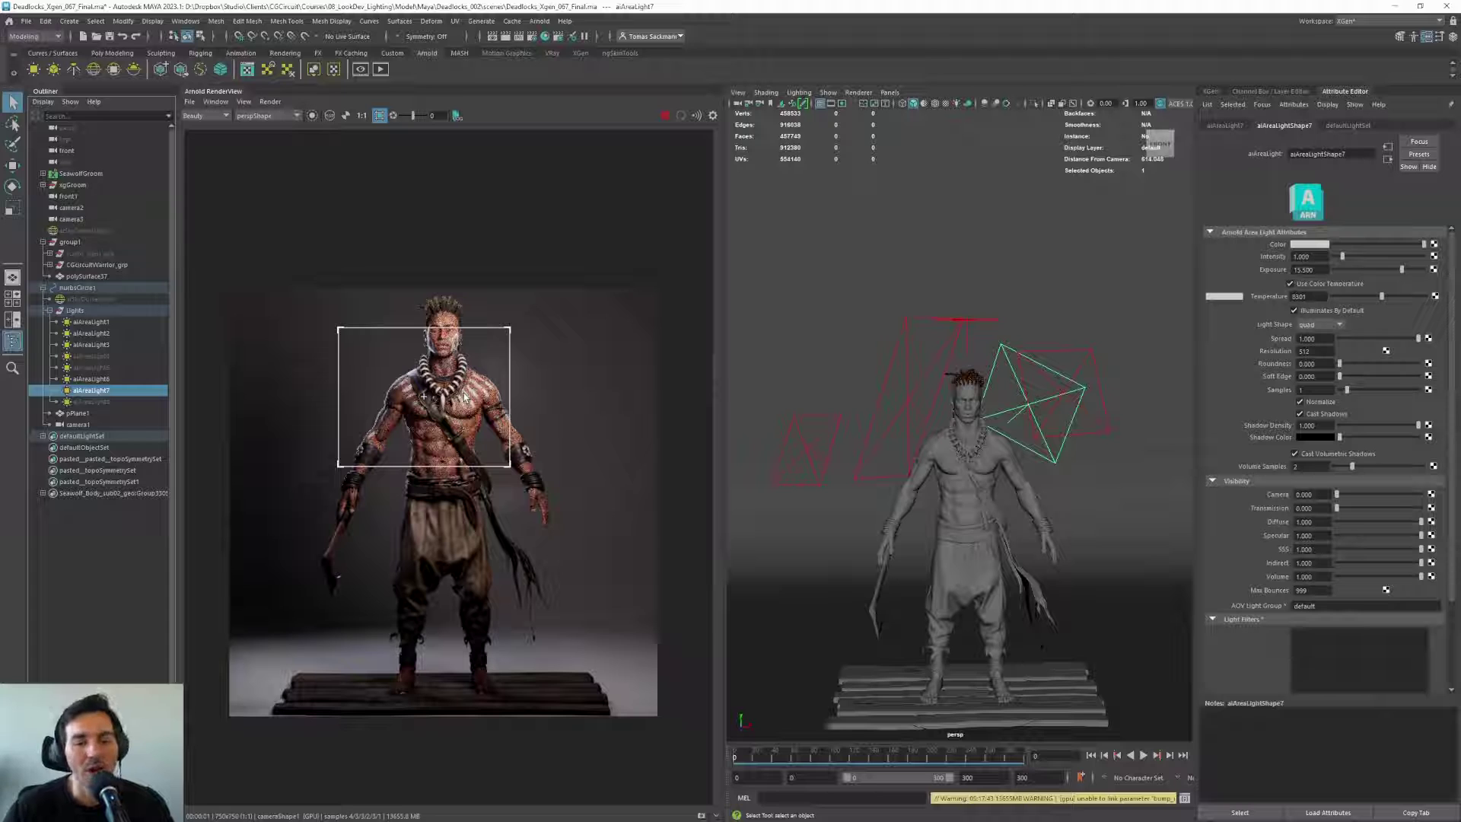
scroll(432, 371, "up", 2)
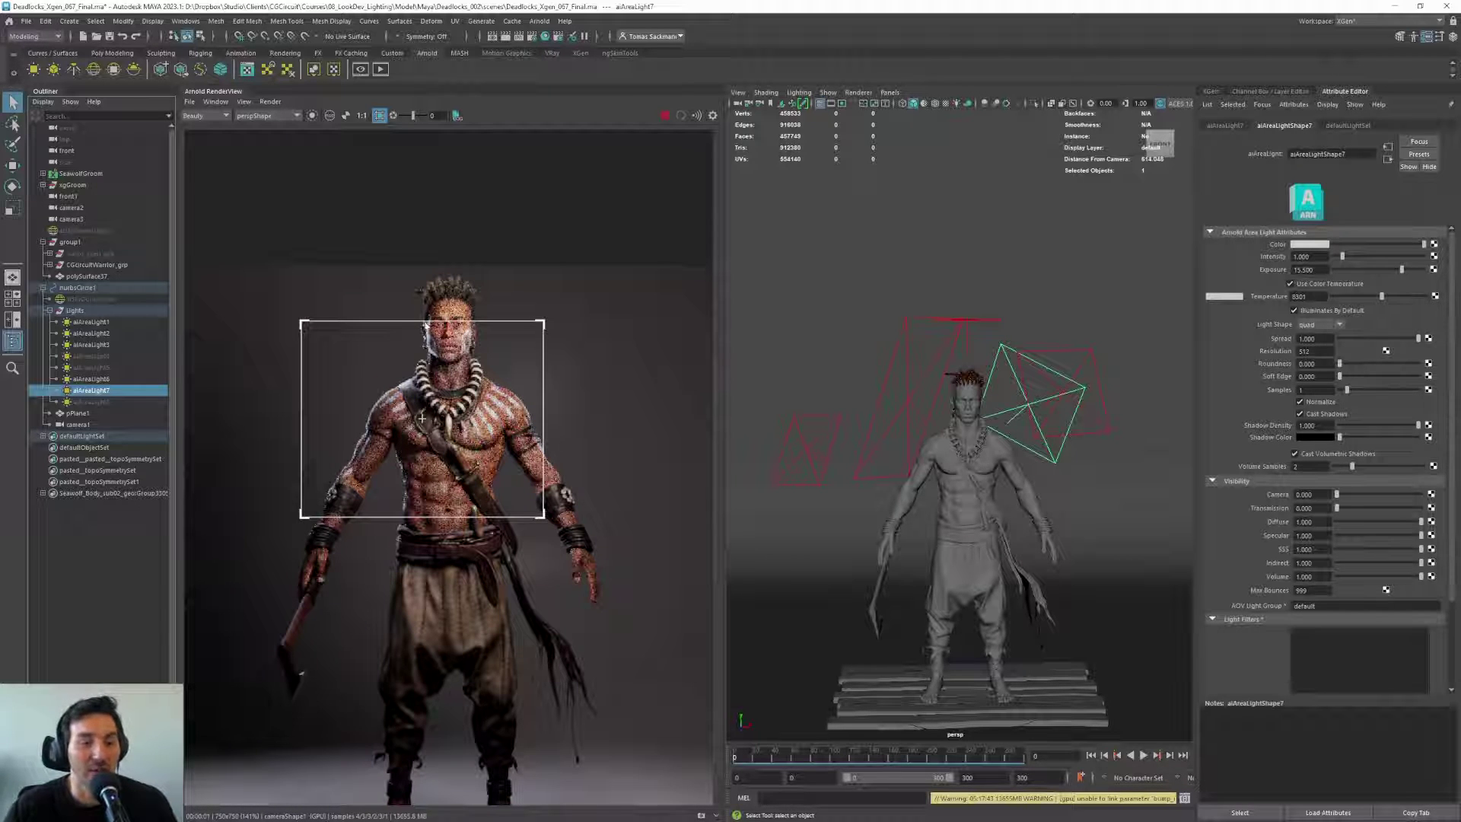
Unhide aiAreaLight4 and turn off the crop region to render the full frame again
left_click_drag(95, 369, 131, 364)
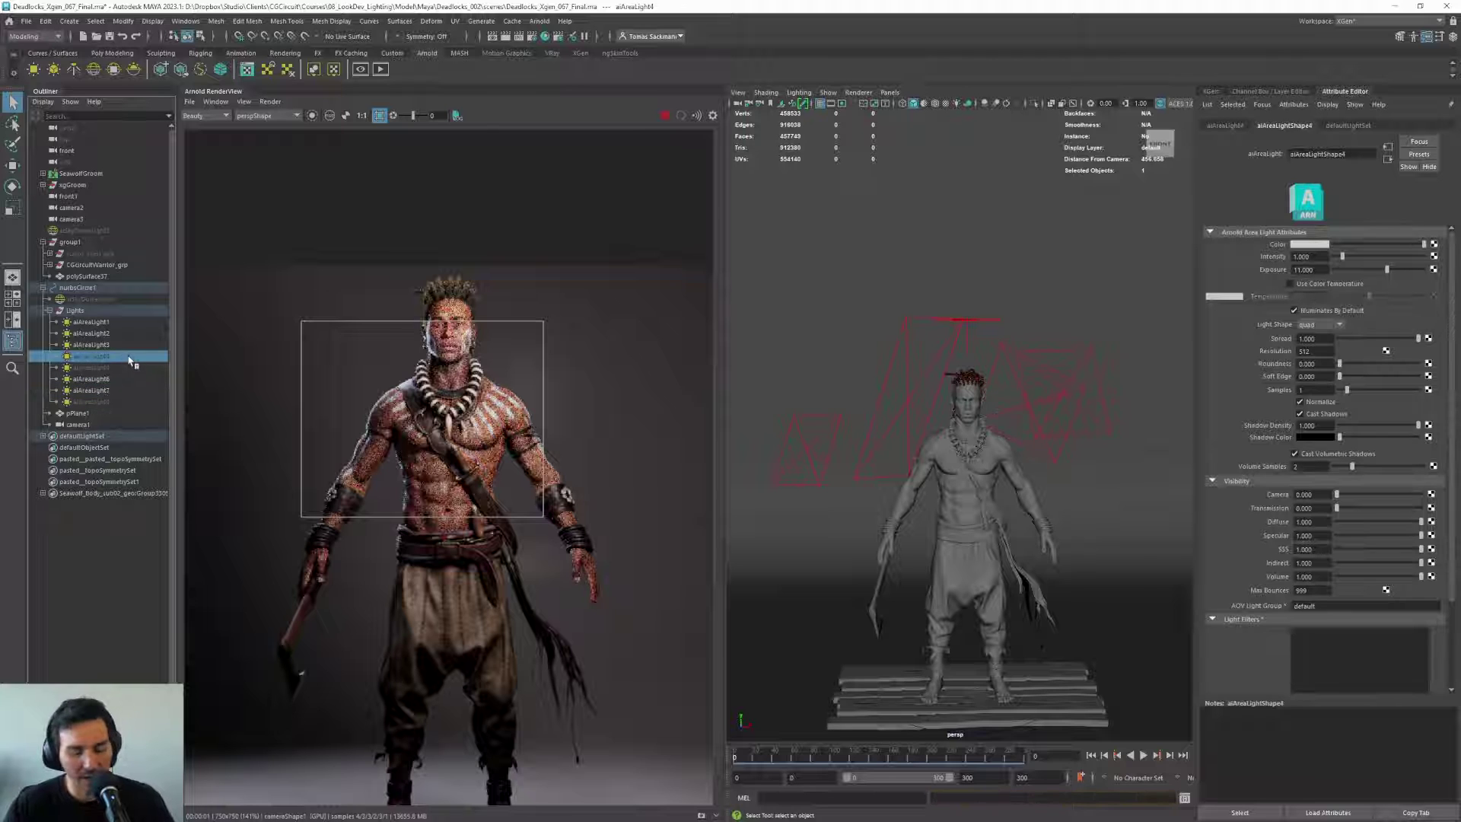
key("shift+h")
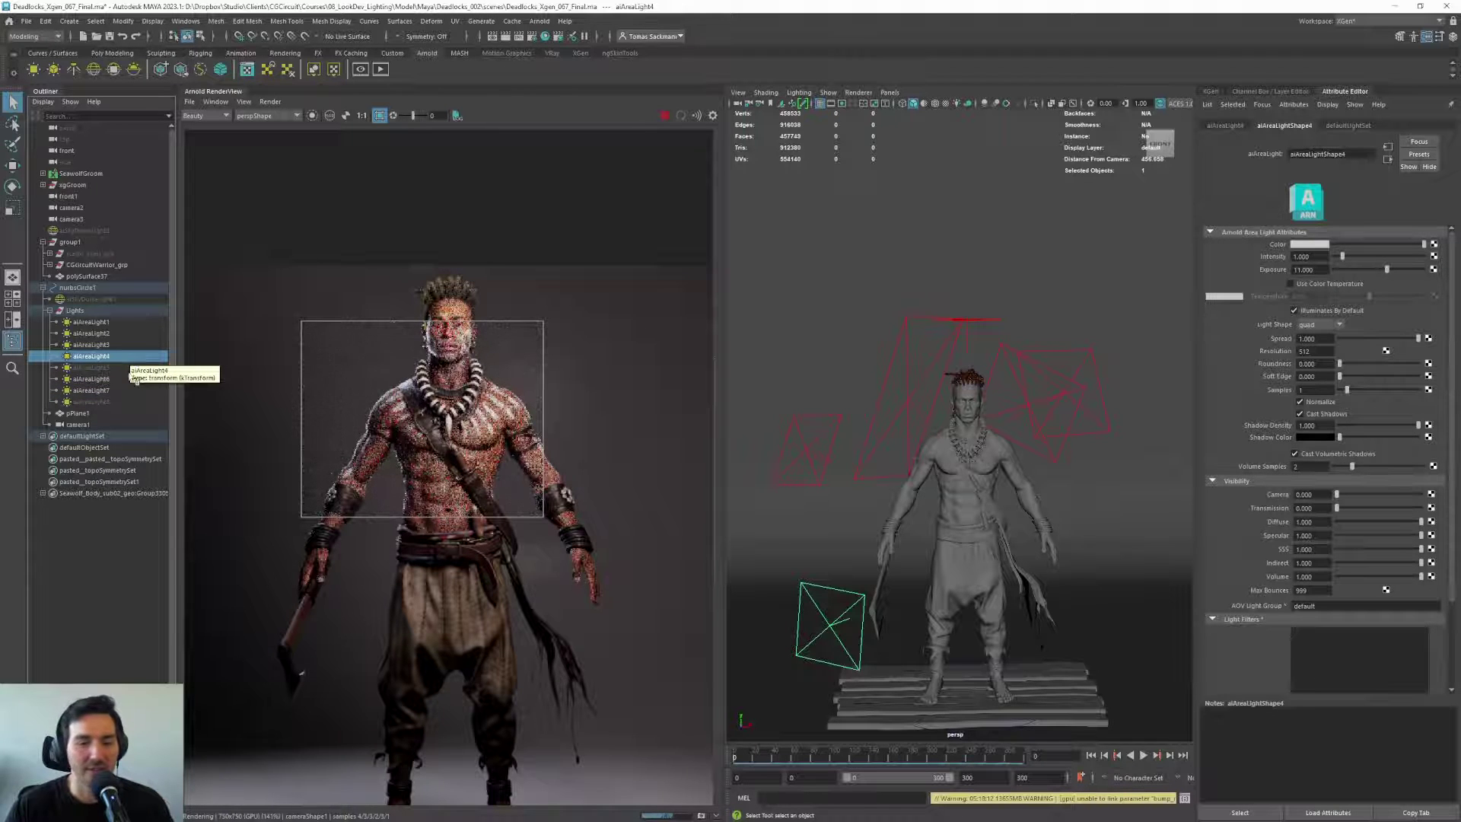
scroll(472, 455, "down", 2)
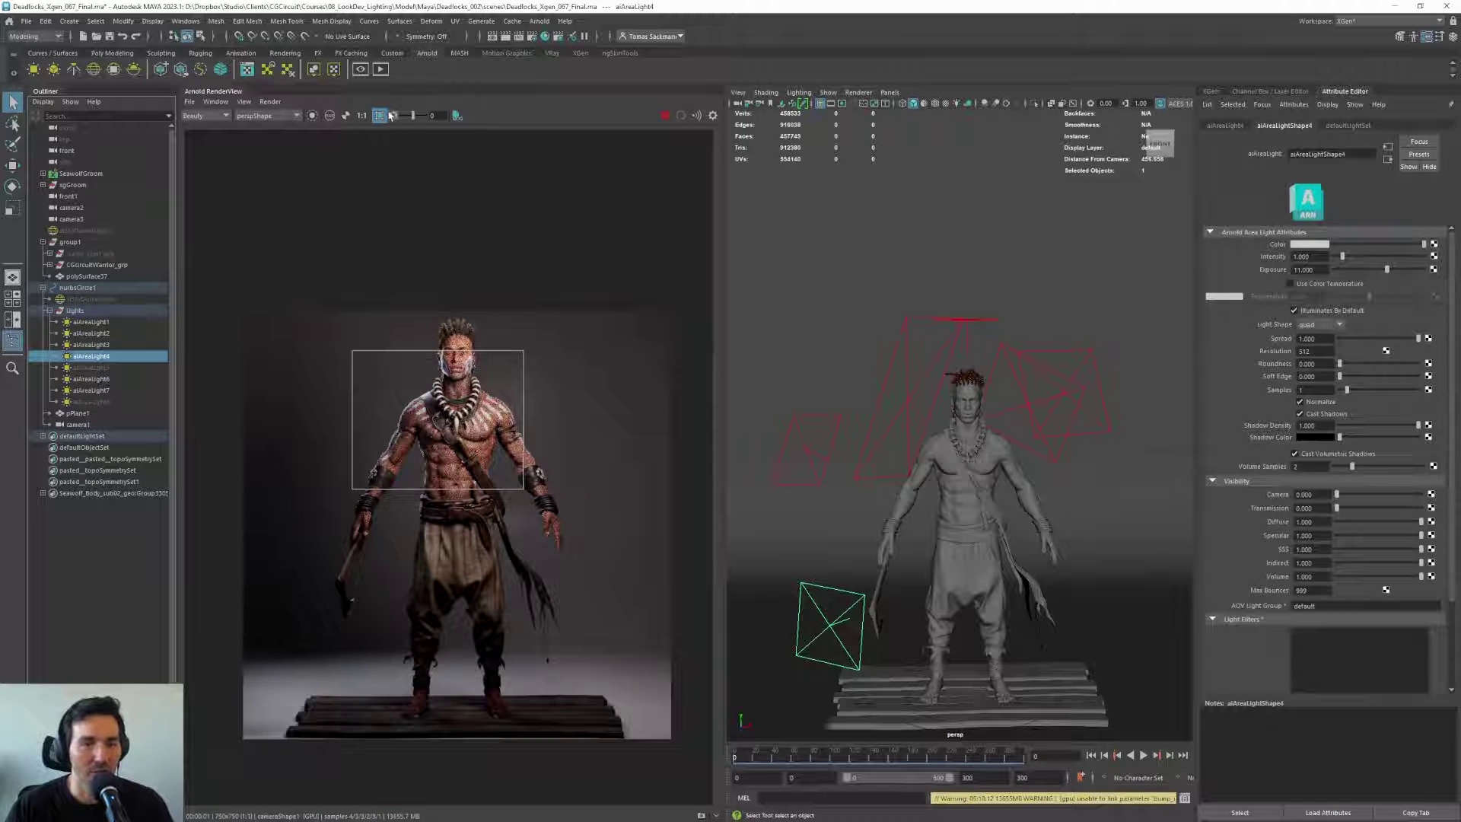
left_click(390, 115)
scroll(460, 365, "down", 2)
scroll(467, 502, "up", 2)
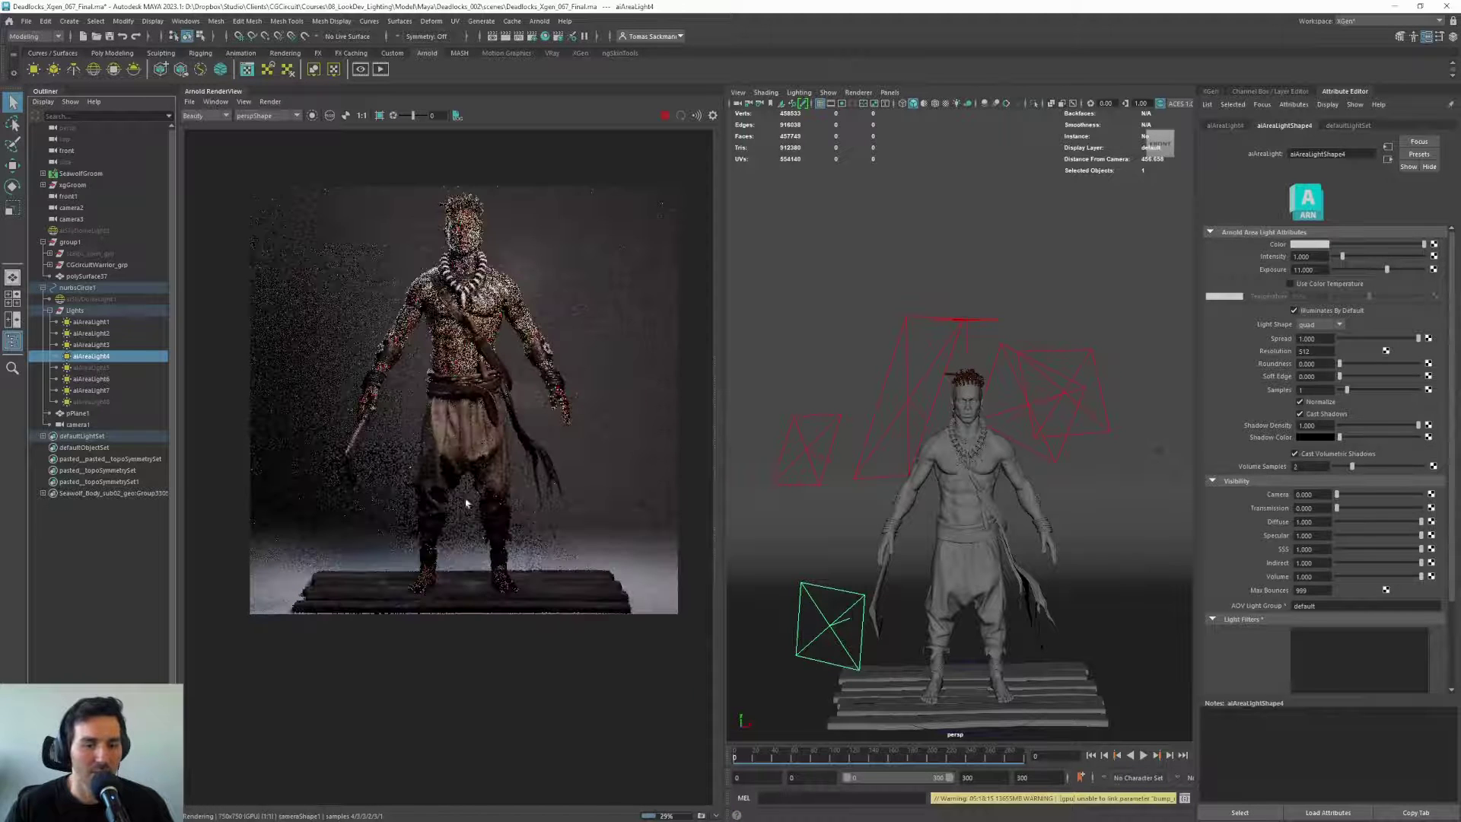
Compare the full-body render with aiAreaLight4 hidden and unhidden, leaving the light visible
key("h")
key("h")
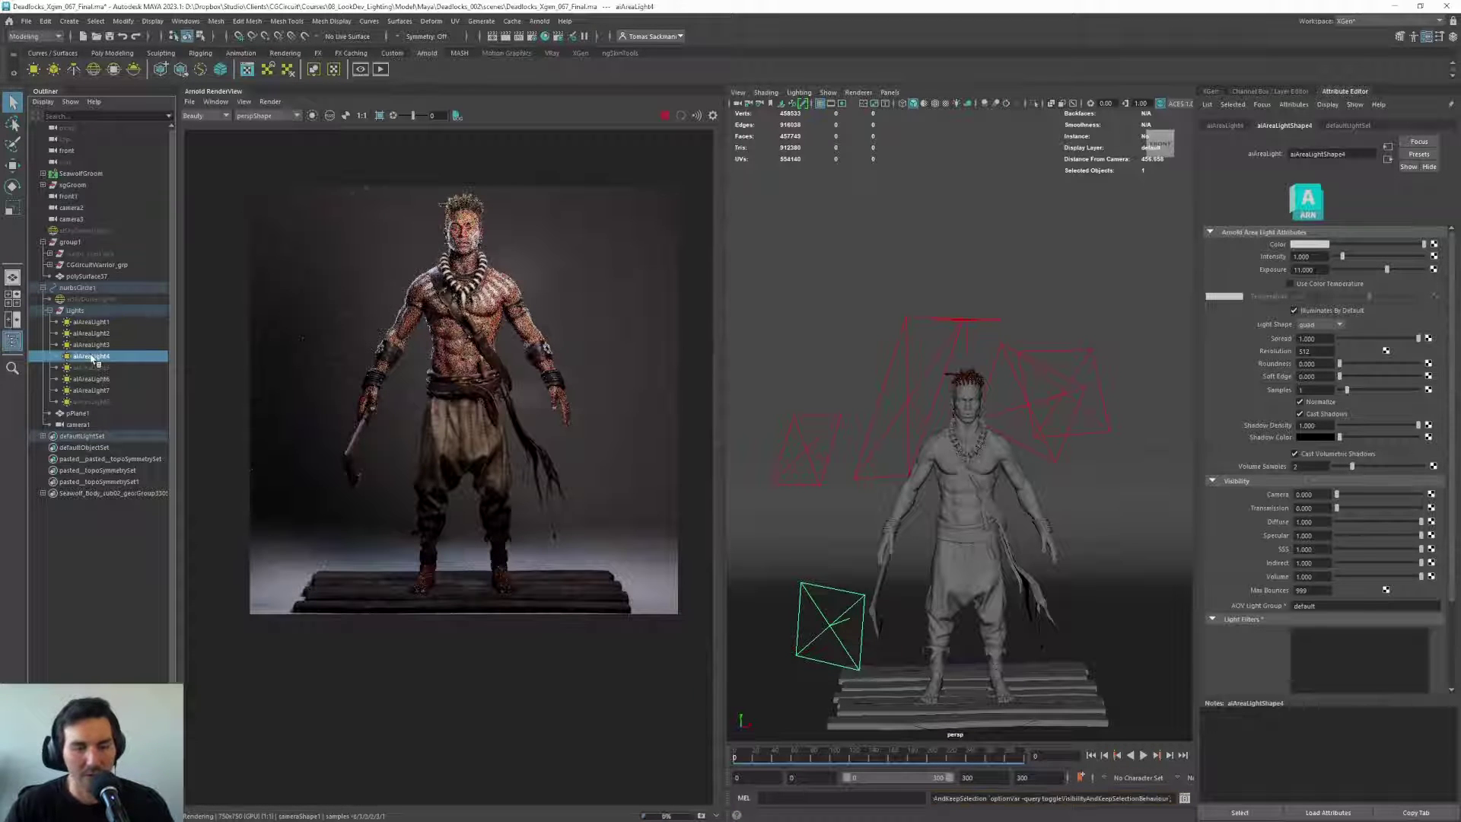
key("h")
middle_click_drag(424, 506, 411, 572)
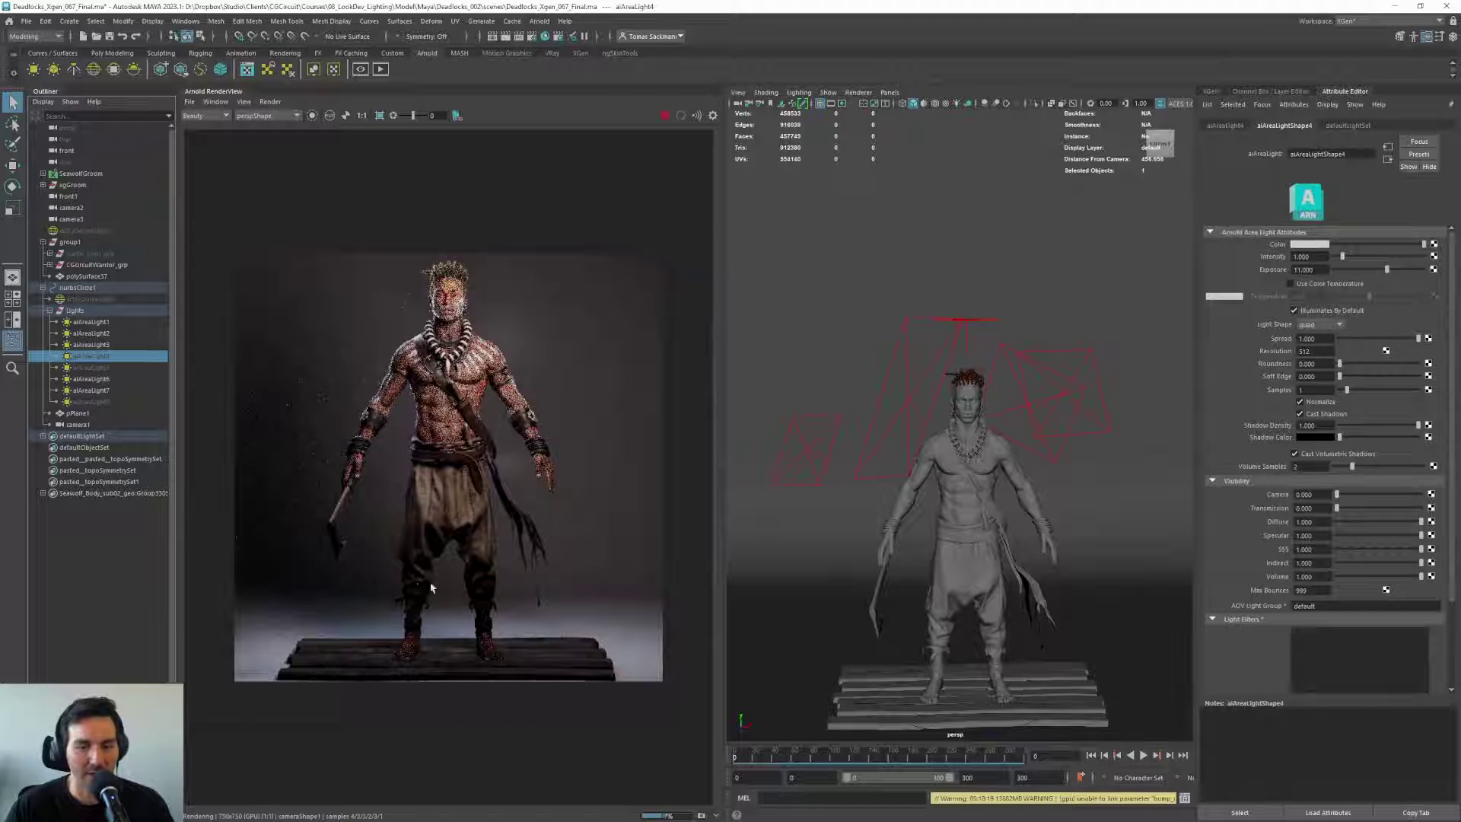
key("h")
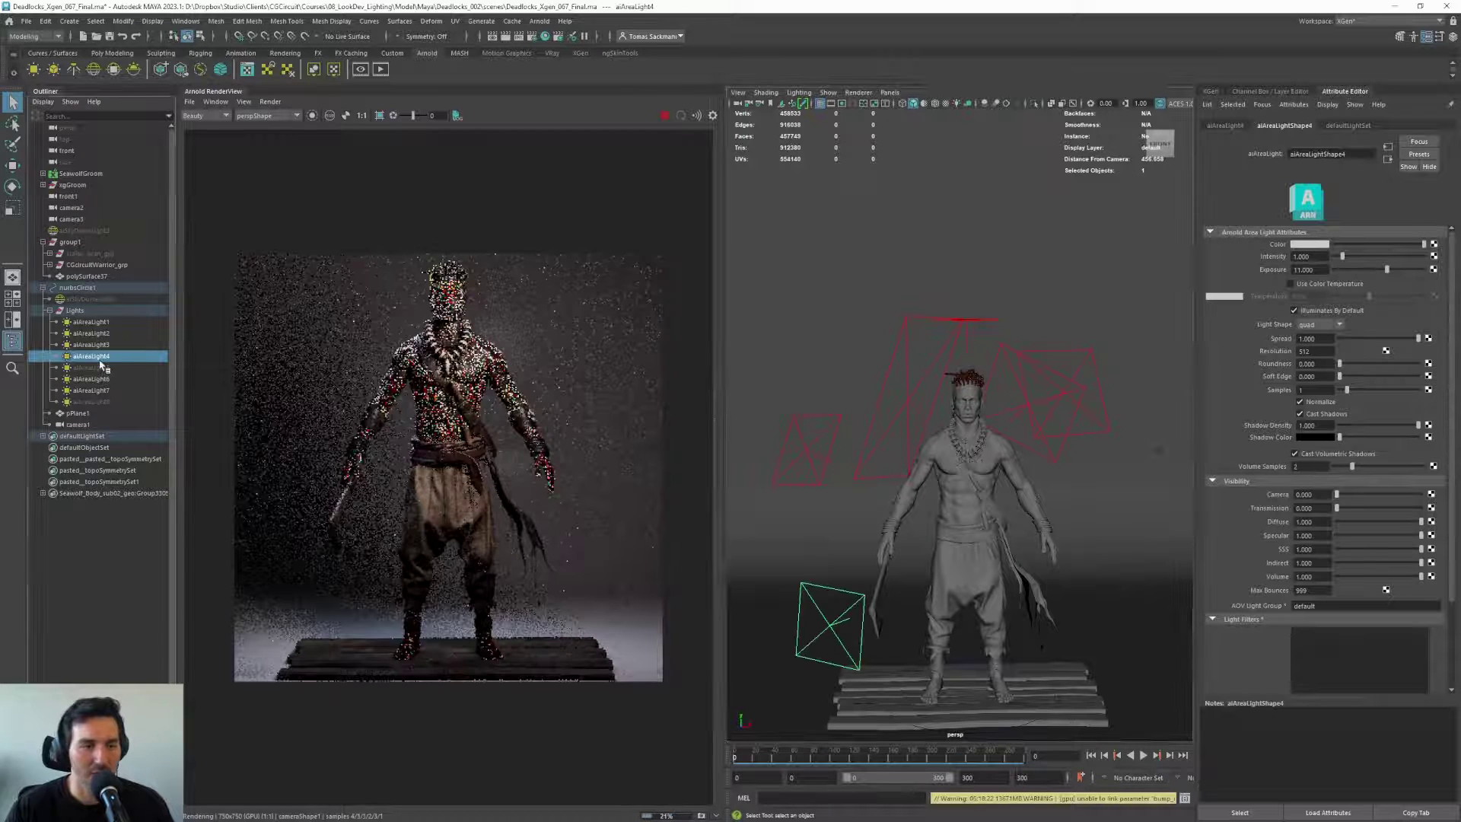
key("h")
key("h")
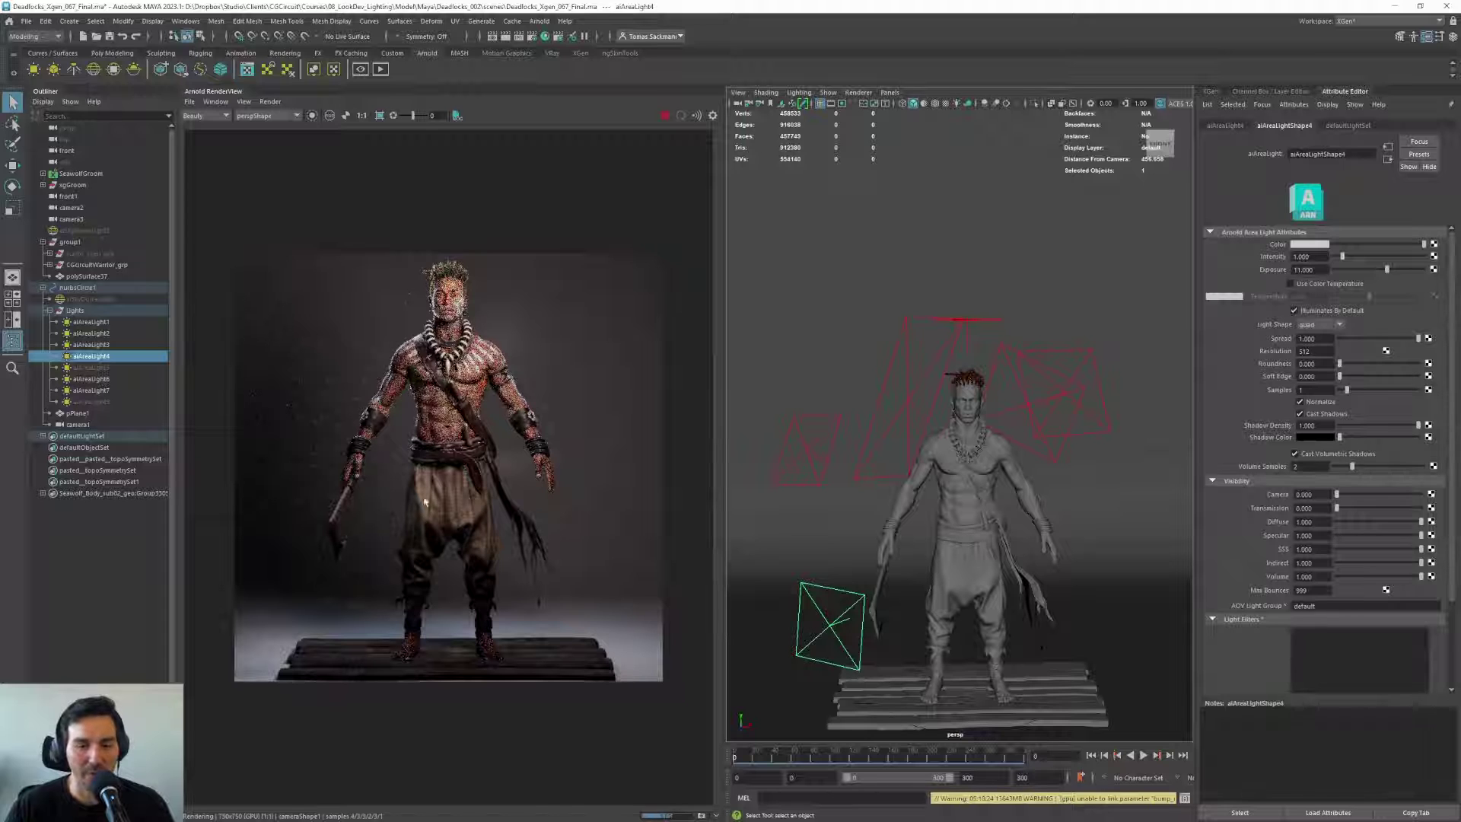
Unhide aiAreaLight5 and compare the render with it hidden and visible, examining the legs and feet up close
left_click(114, 368)
key("h")
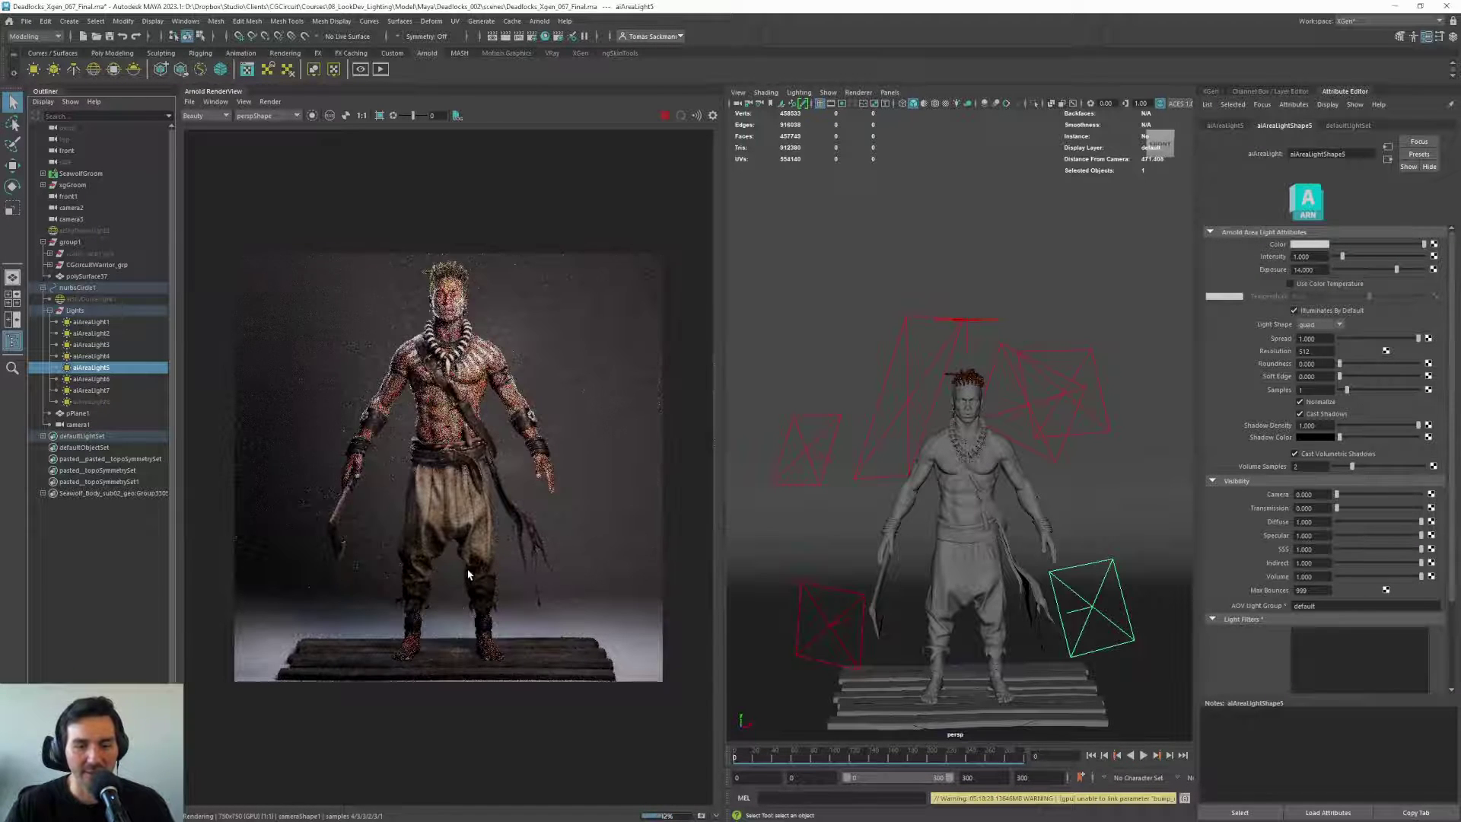
key("h")
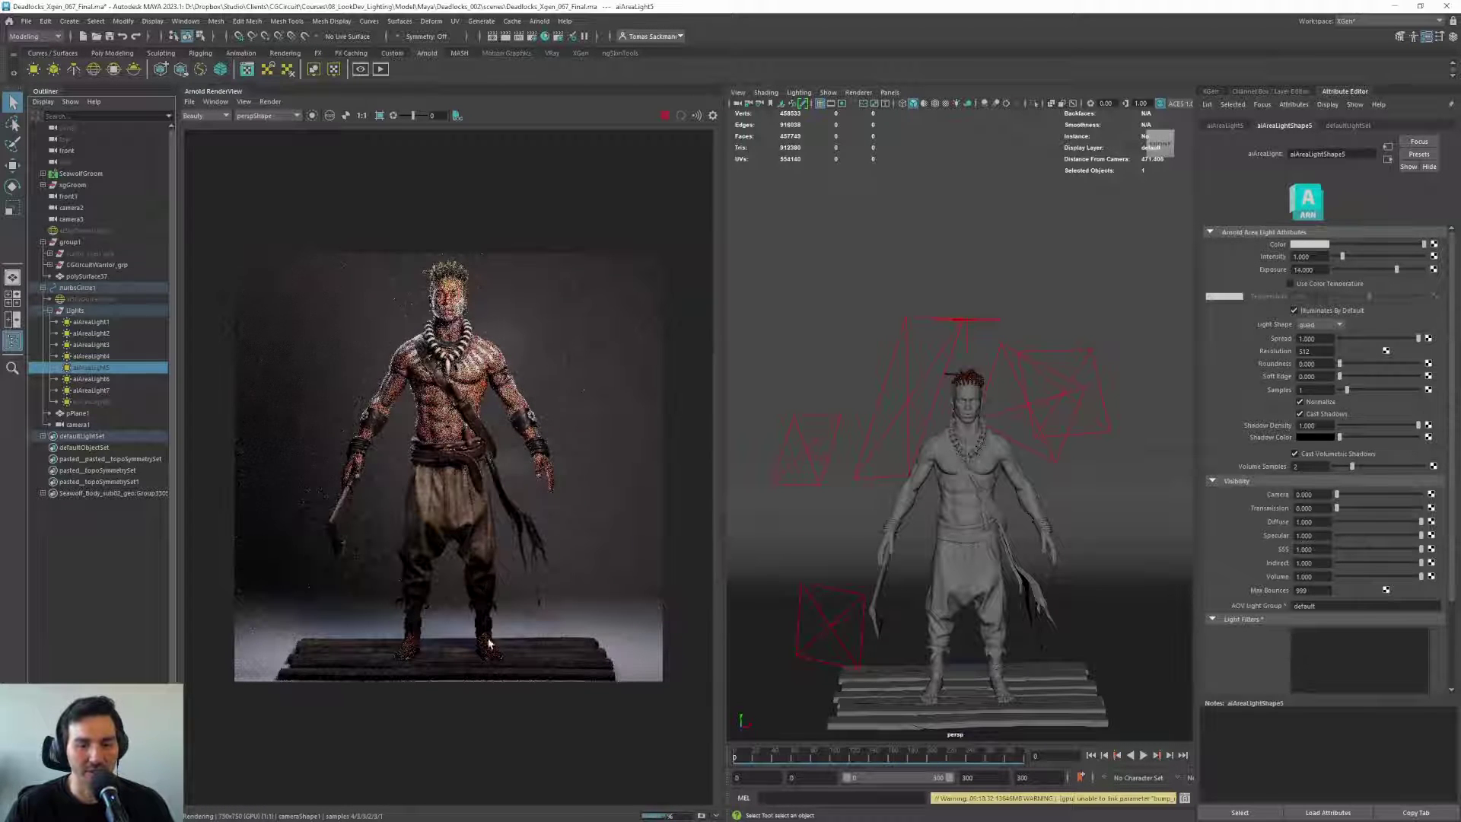
scroll(479, 638, "up", 5)
scroll(453, 697, "down", 5)
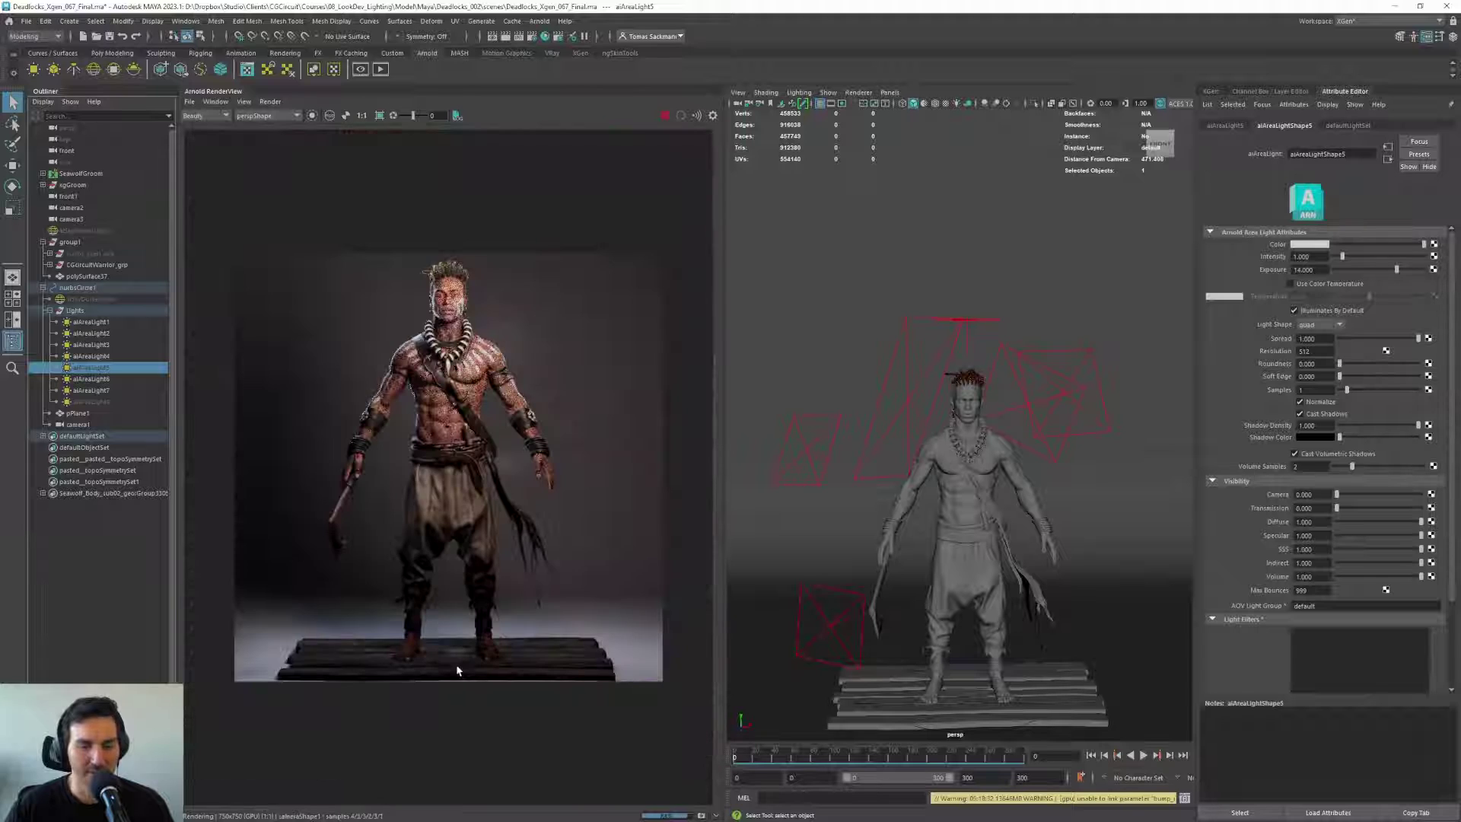
key("shift+h")
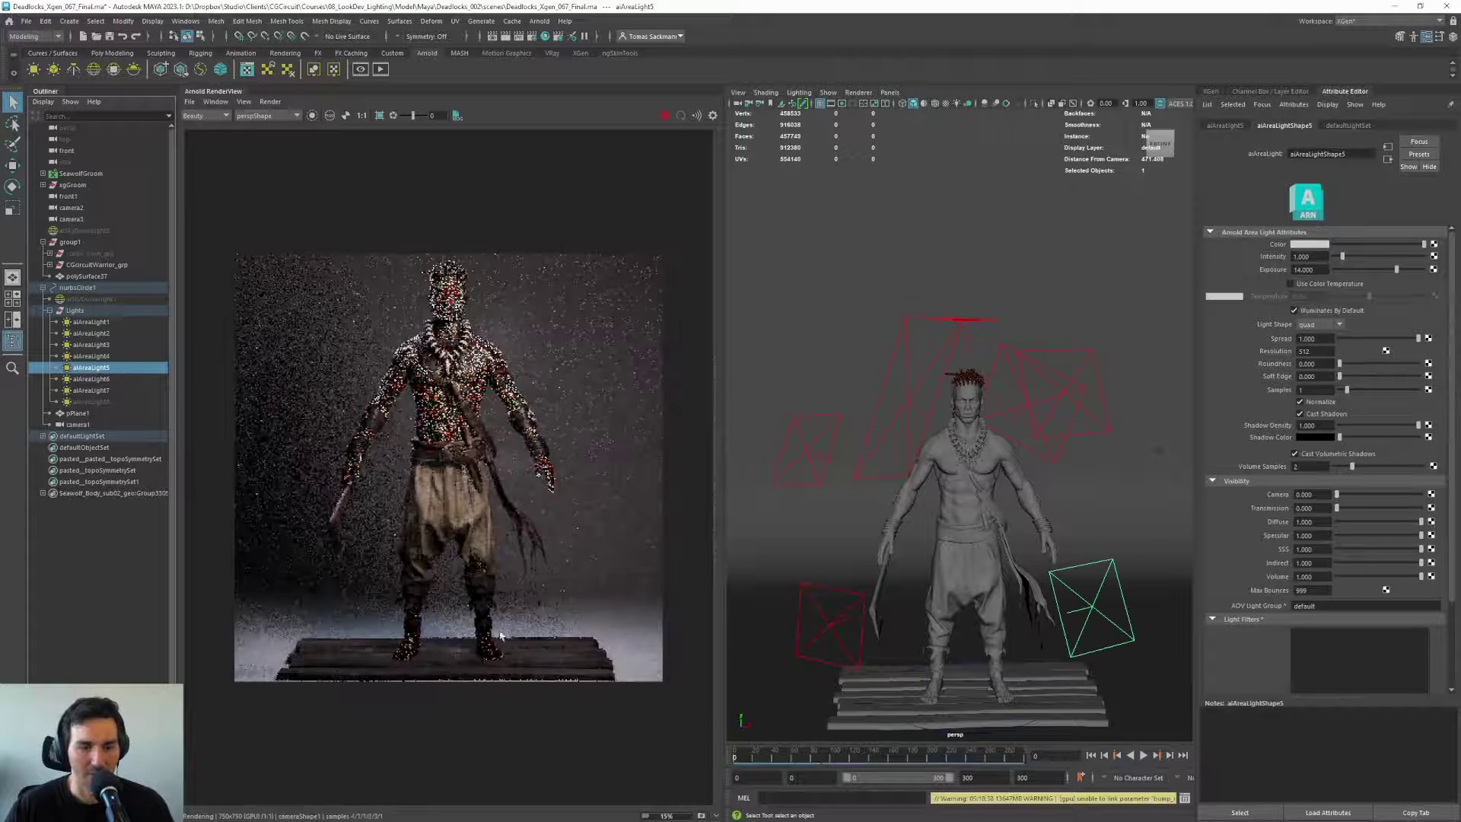
scroll(424, 473, "up", 5)
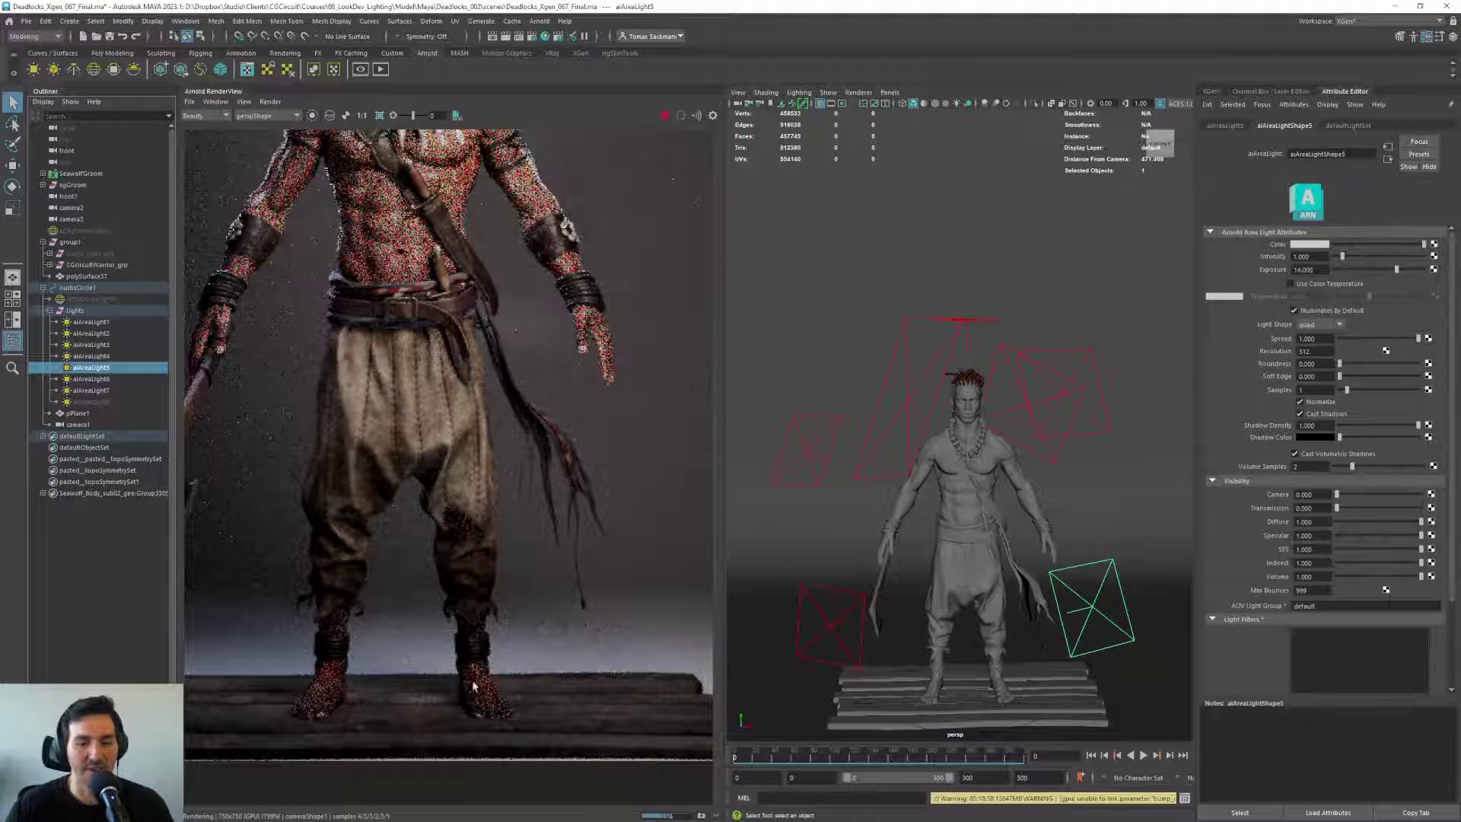
scroll(481, 540, "down", 5)
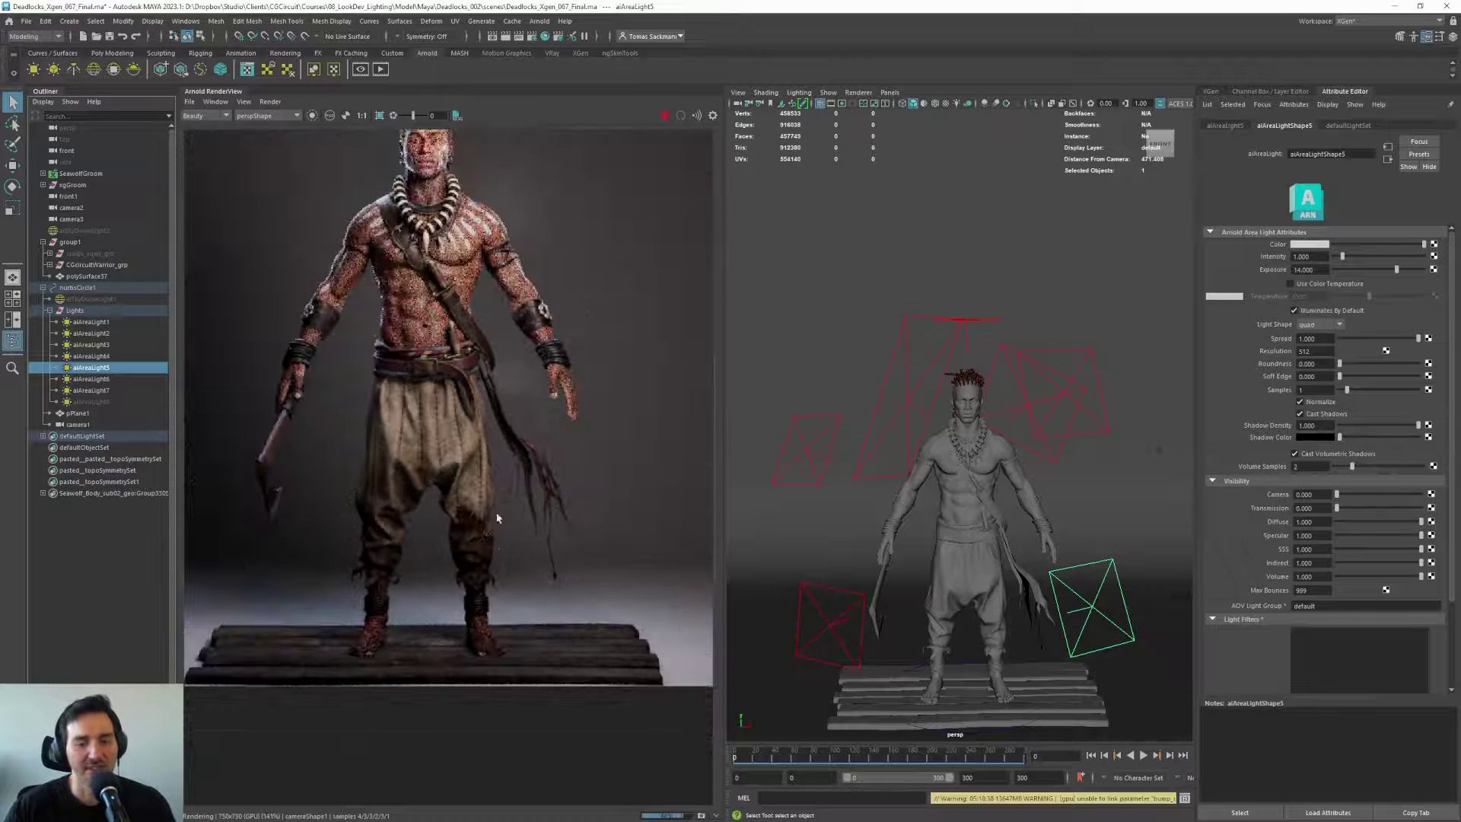
scroll(441, 266, "down", 2)
scroll(441, 264, "up", 2)
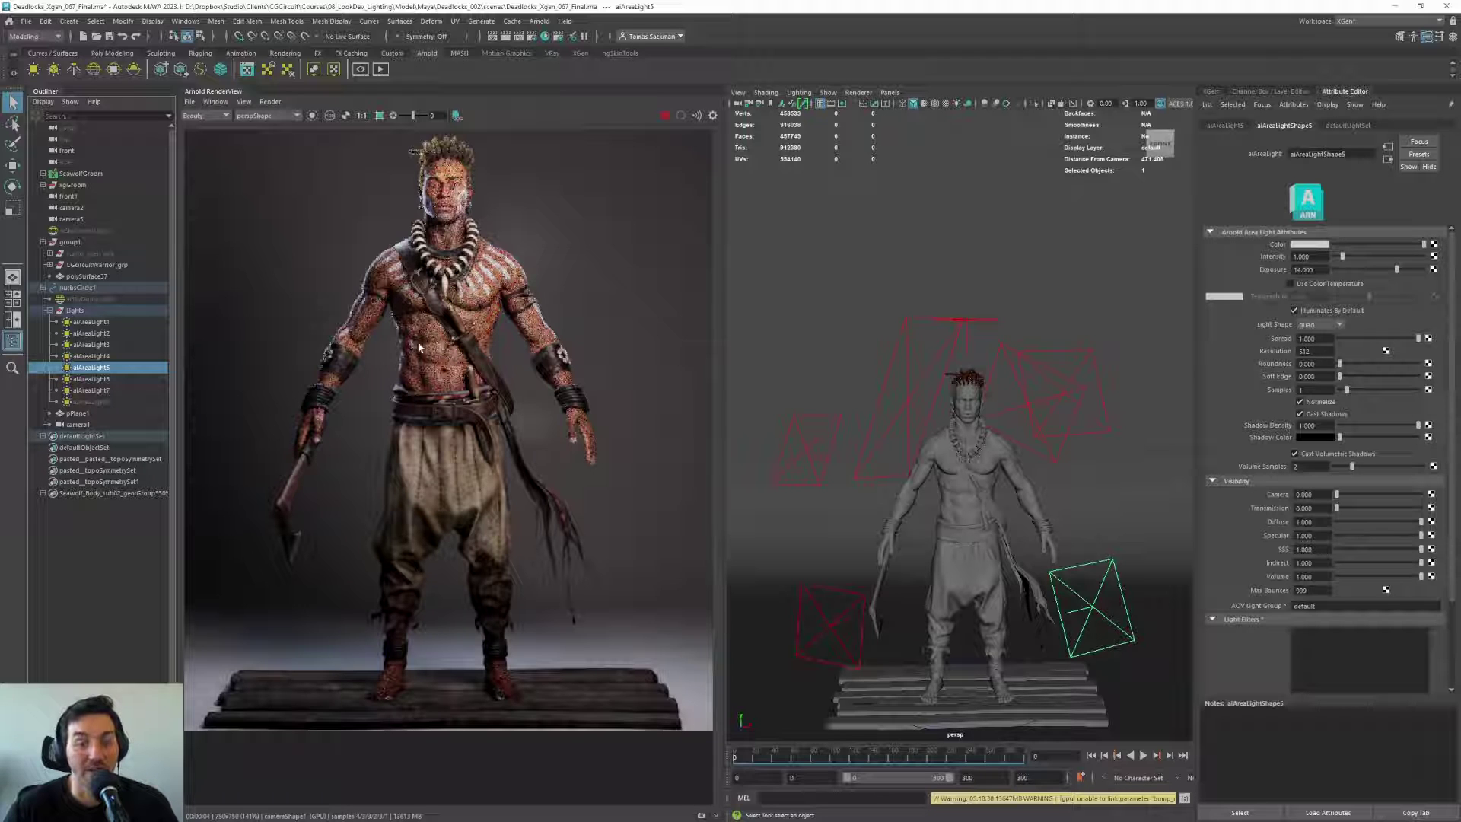
Unhide aiAreaLight8 above the character and compare the render with this overhead light hidden and visible
left_click(114, 401)
key("shift+h")
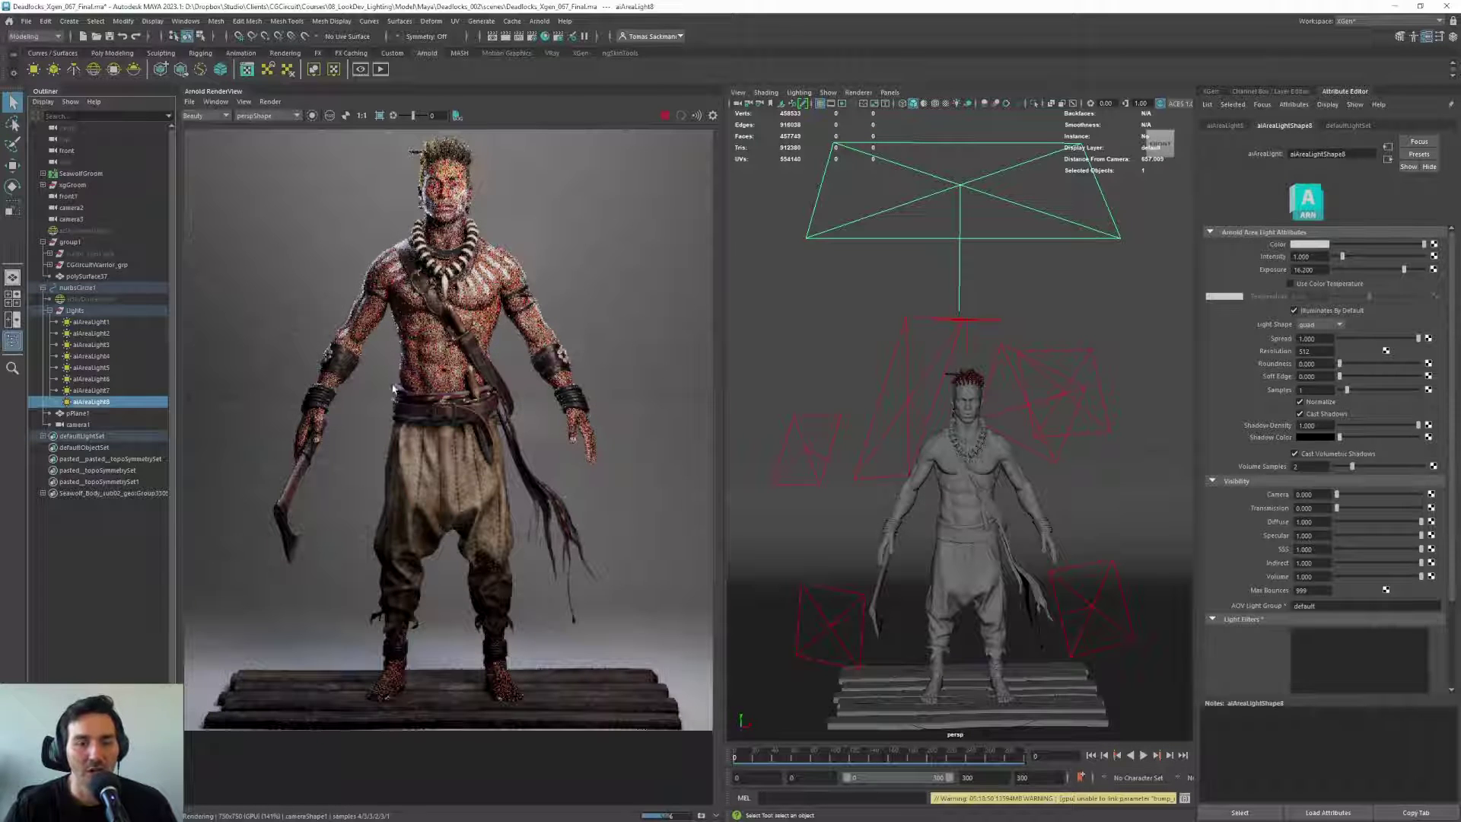
scroll(456, 342, "down", 2)
left_click(129, 391)
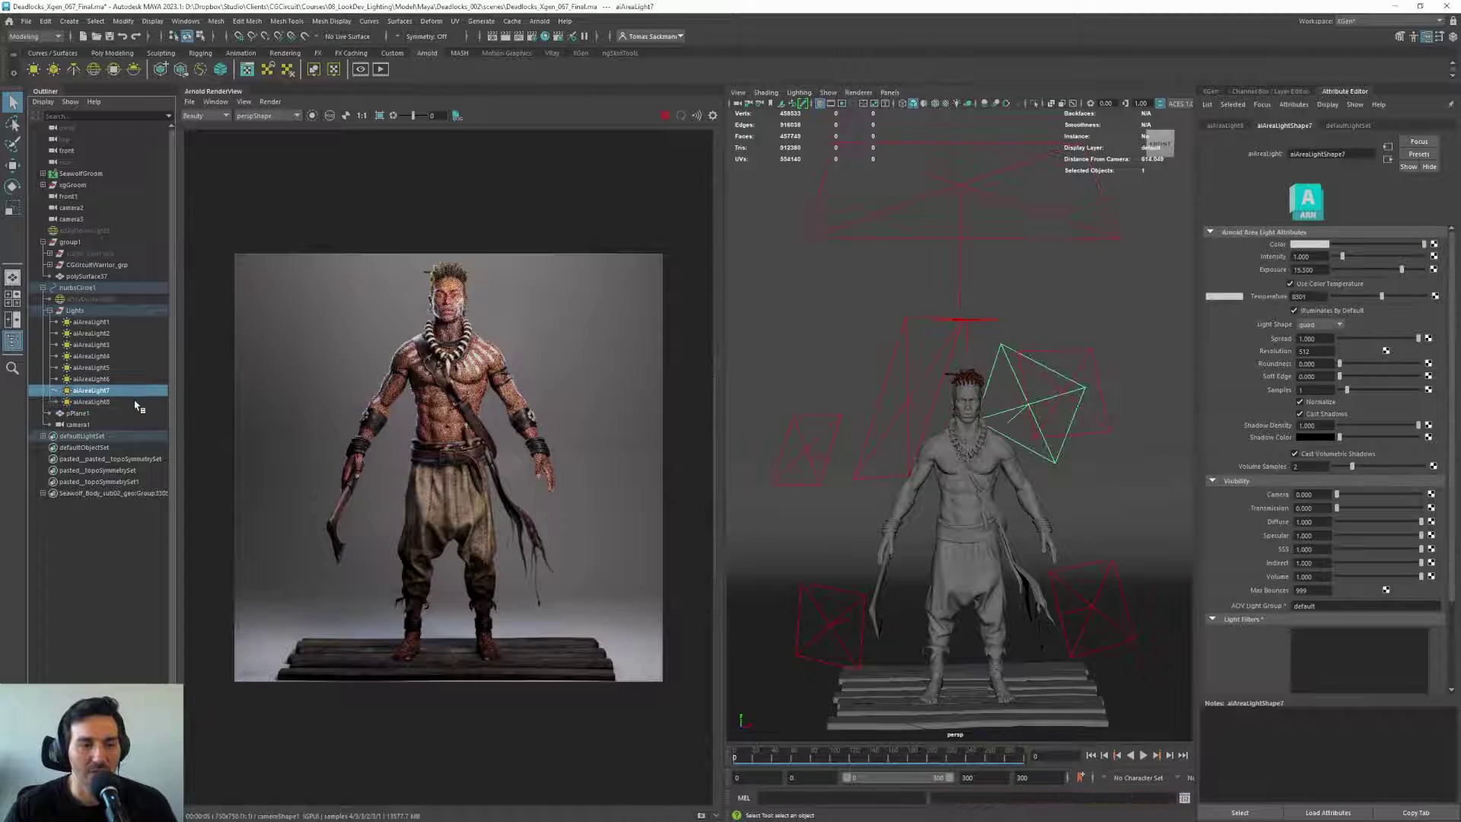
left_click(136, 402)
key("ctrl+h")
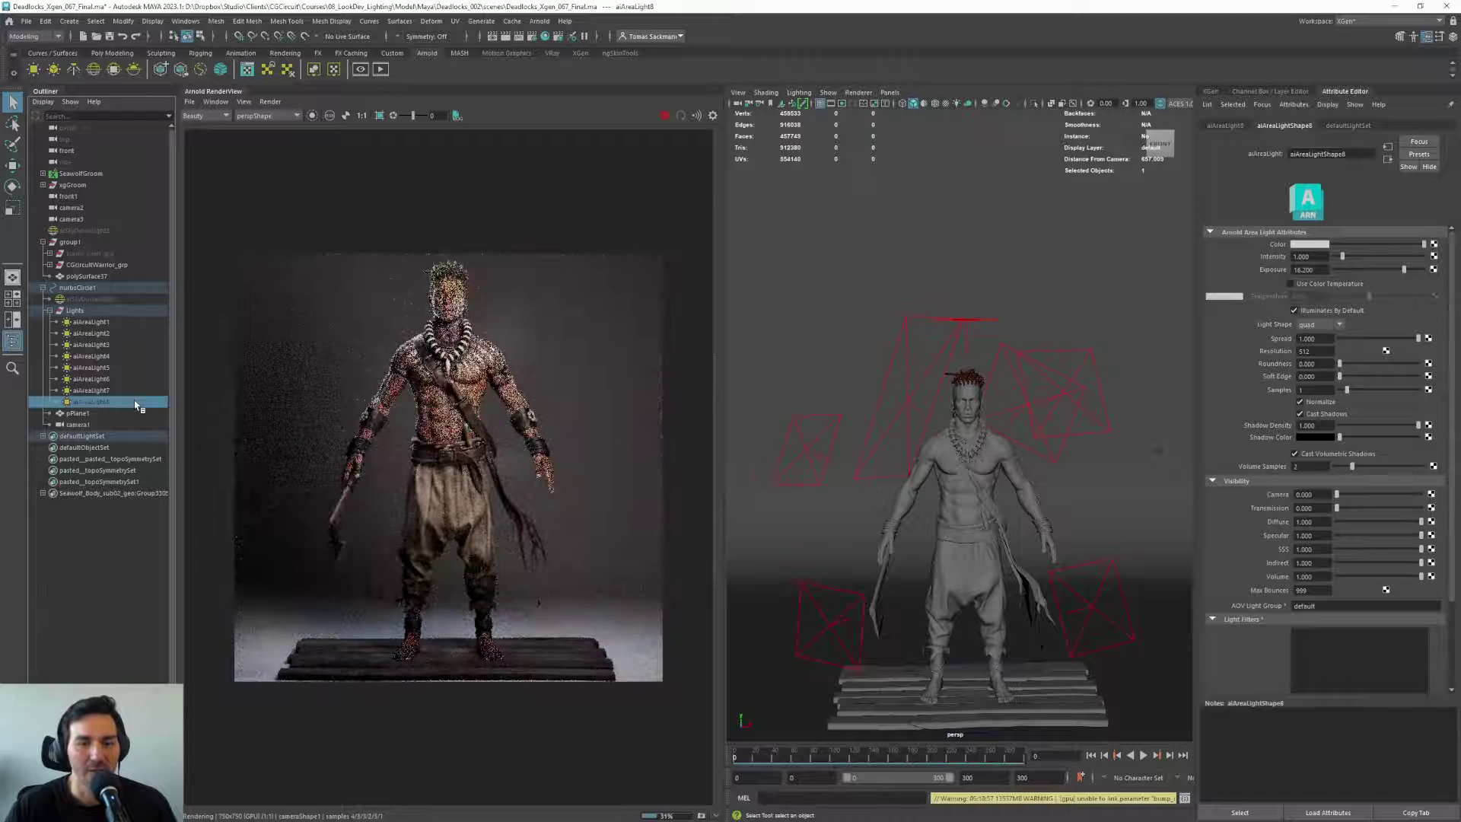
key("shift+h")
scroll(555, 368, "down", 1)
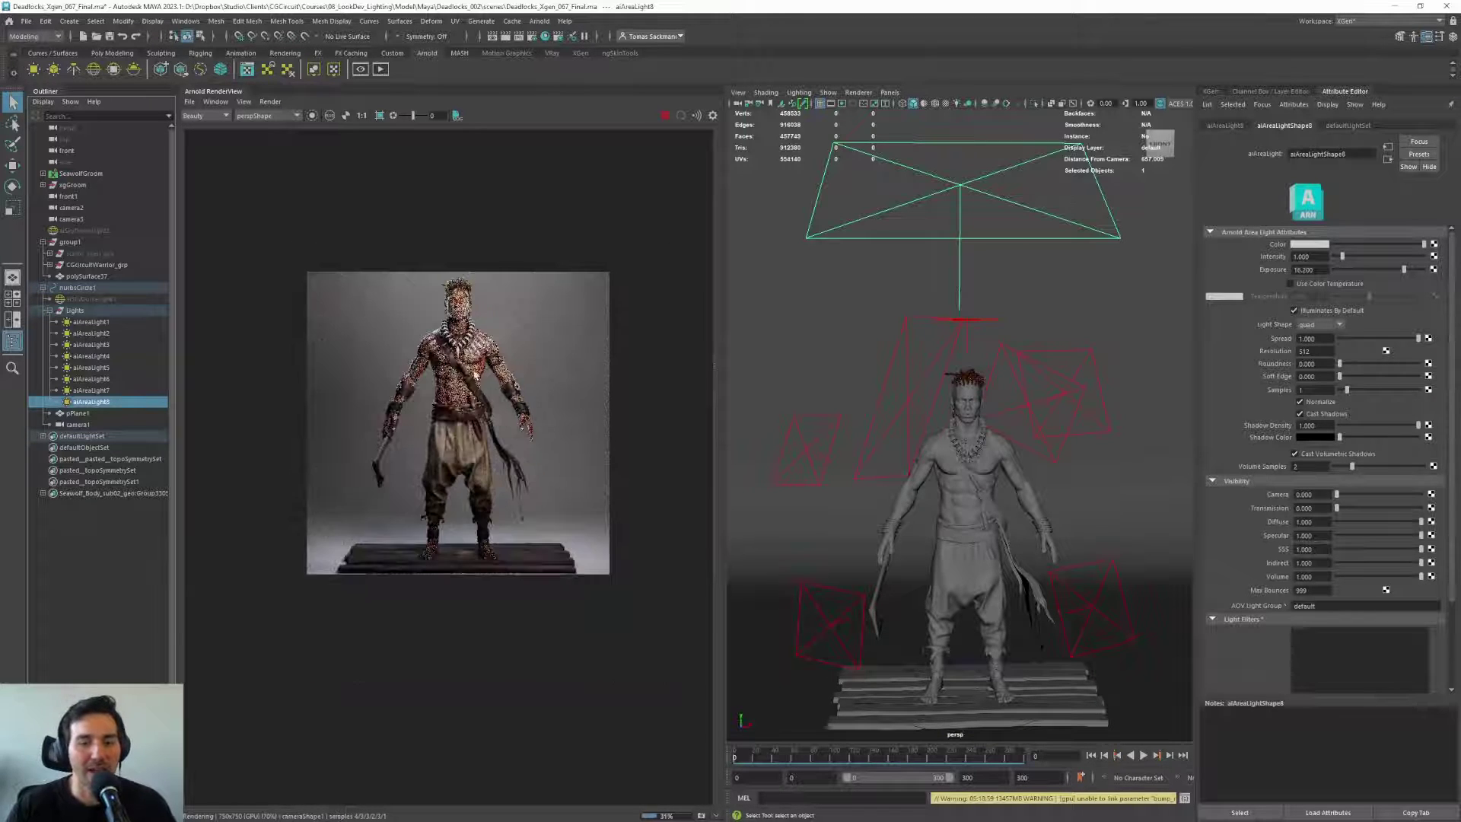
scroll(555, 368, "up", 3)
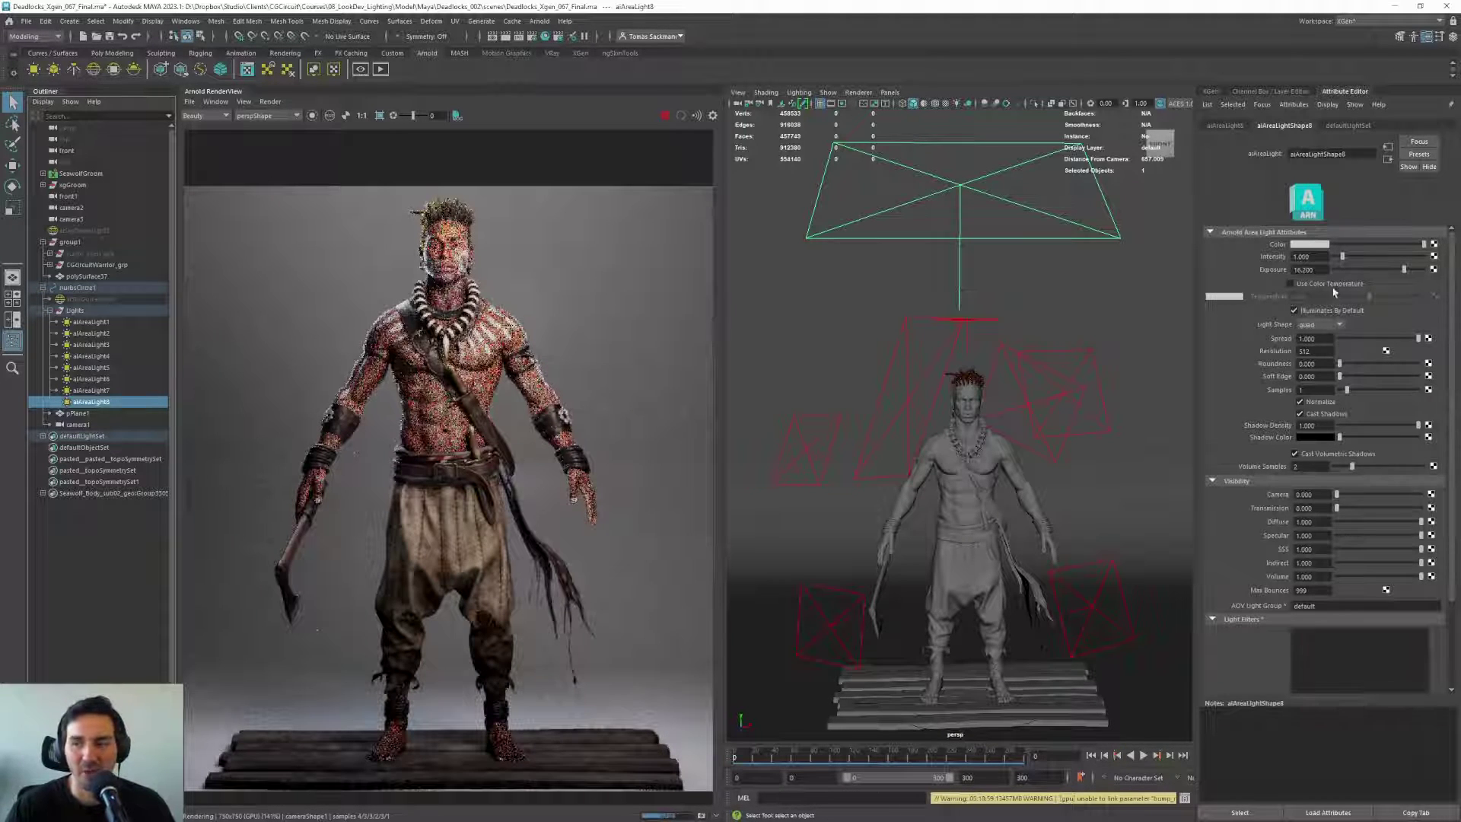
Set aiAreaLight8's exposure to 16
left_click(1328, 269)
key("BackSpace")
key("BackSpace")
key("BackSpace")
key("BackSpace")
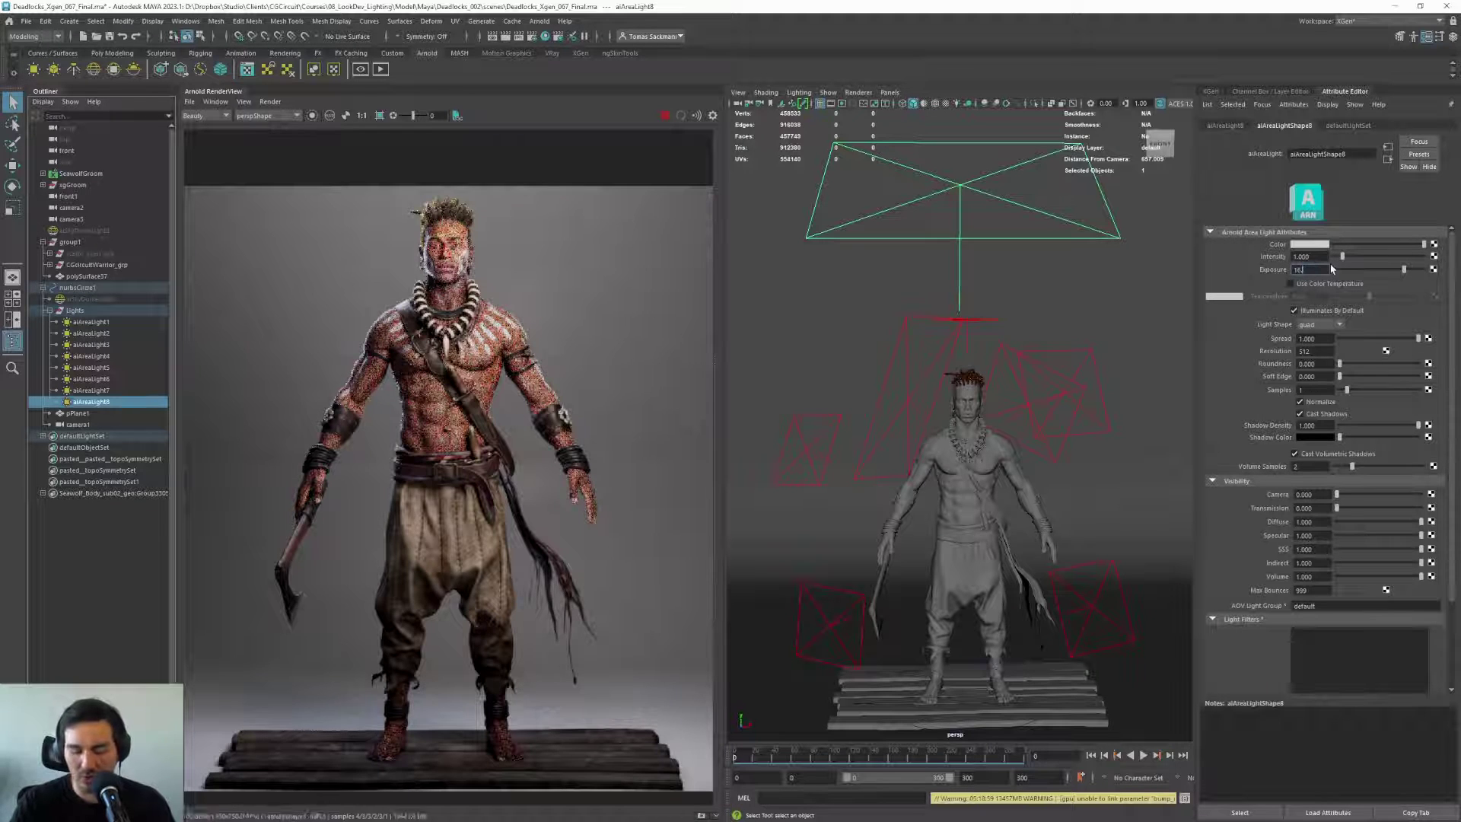
key("Return")
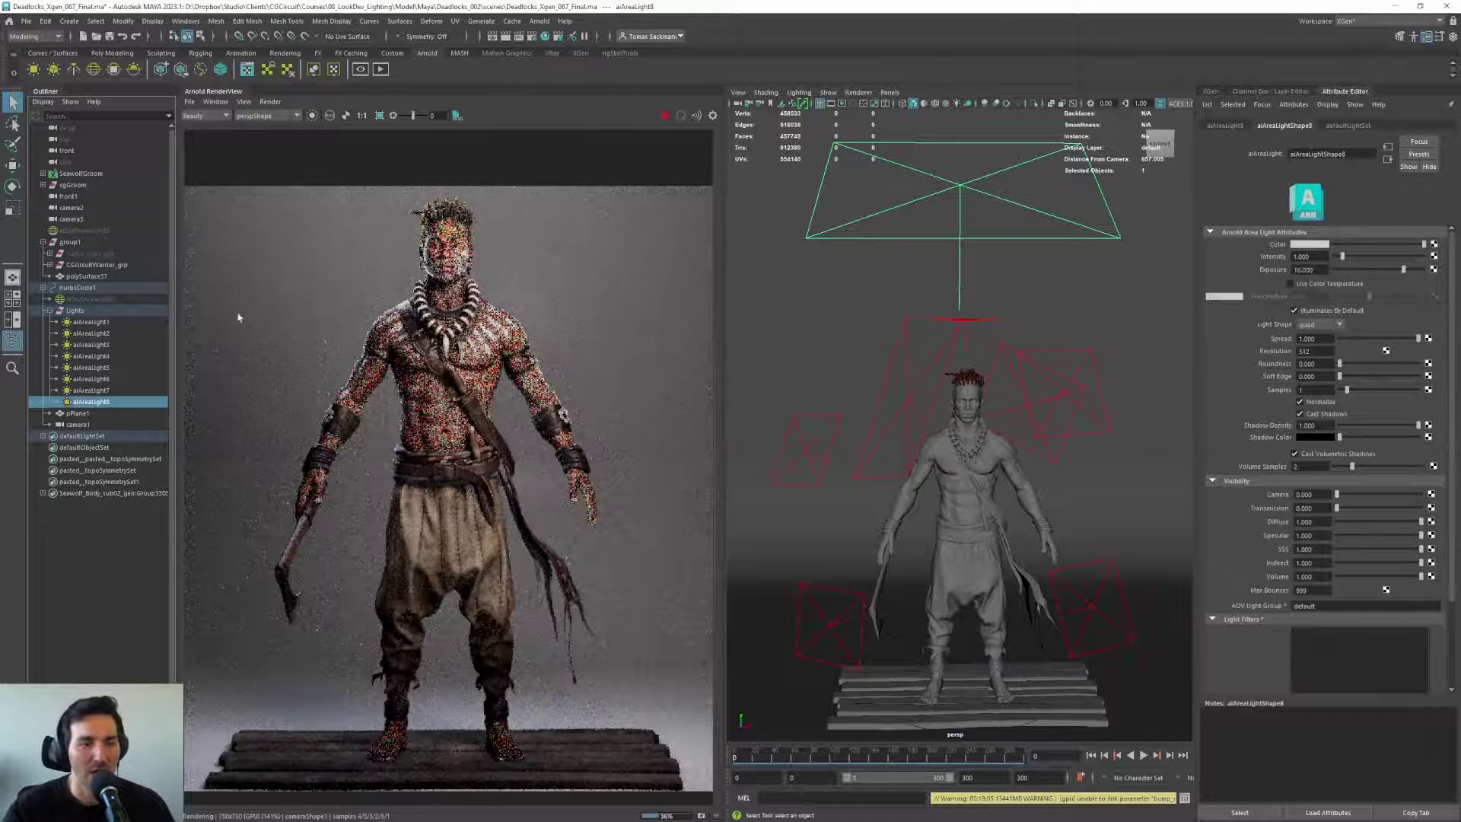
Unhide aiSkyDomeLight1 and examine its effect on the full-body render
left_click(119, 299)
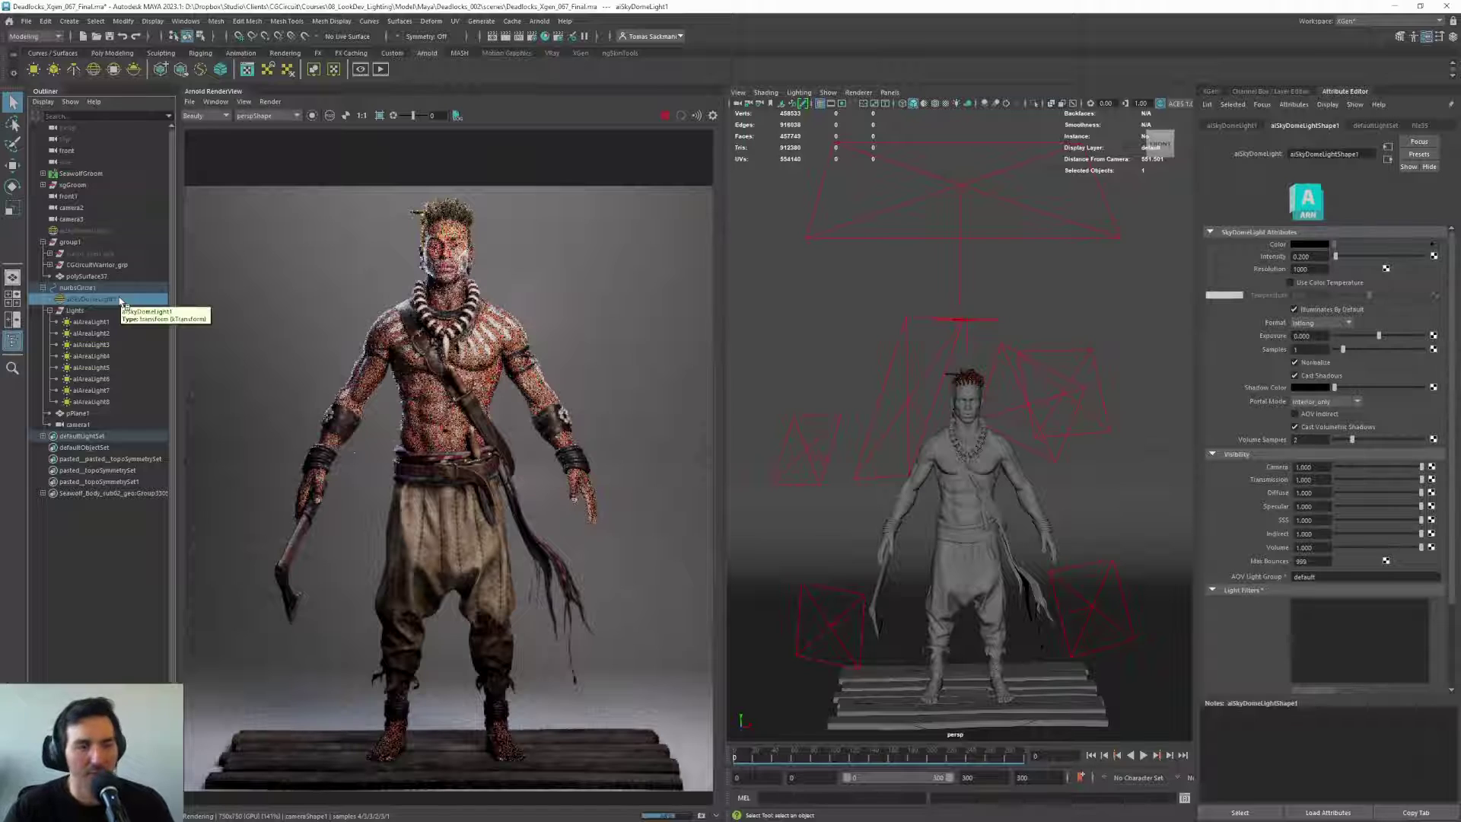
scroll(537, 386, "down", 3)
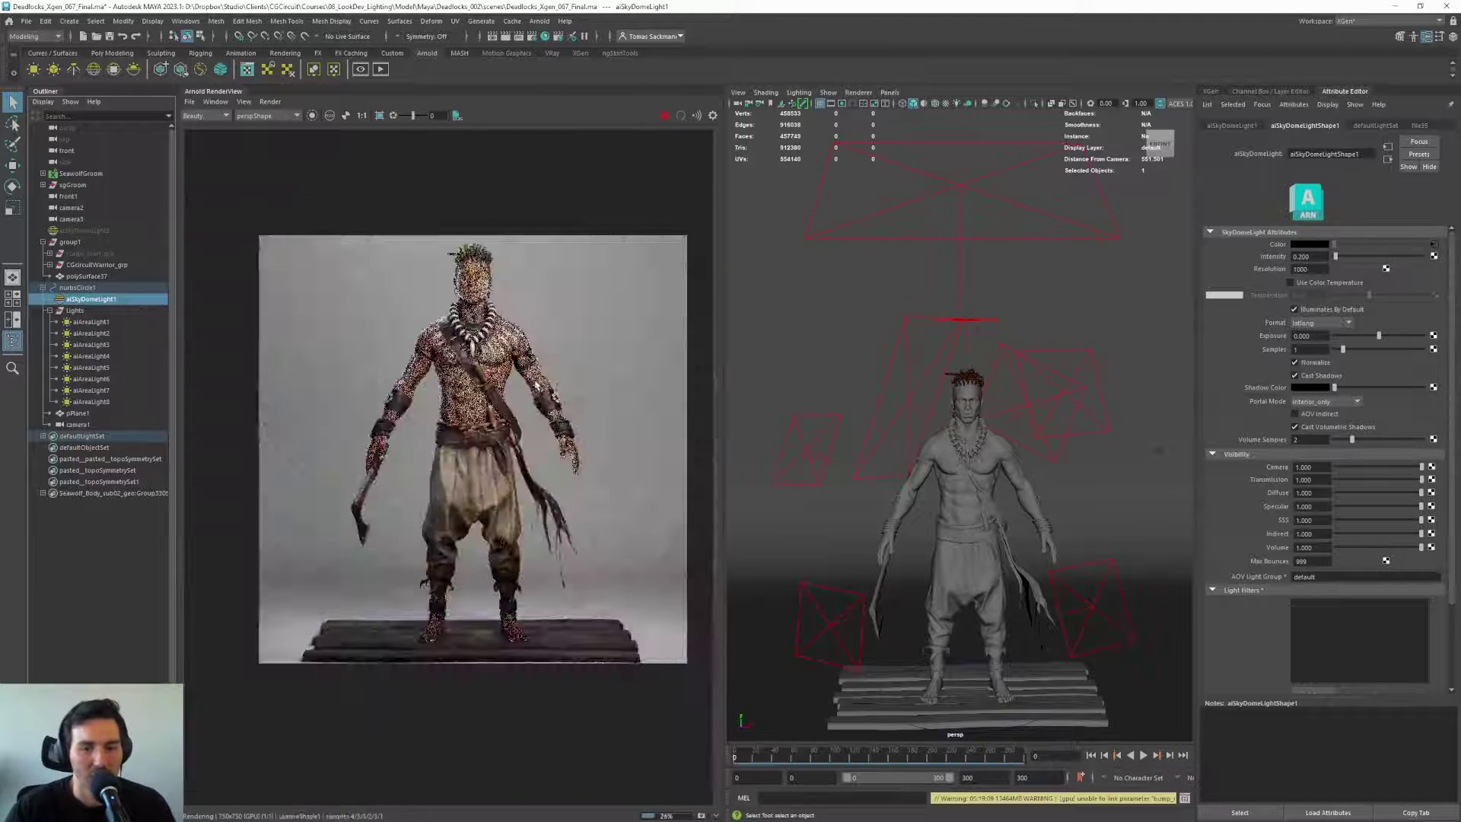
scroll(469, 415, "up", 2)
scroll(495, 353, "down", 2)
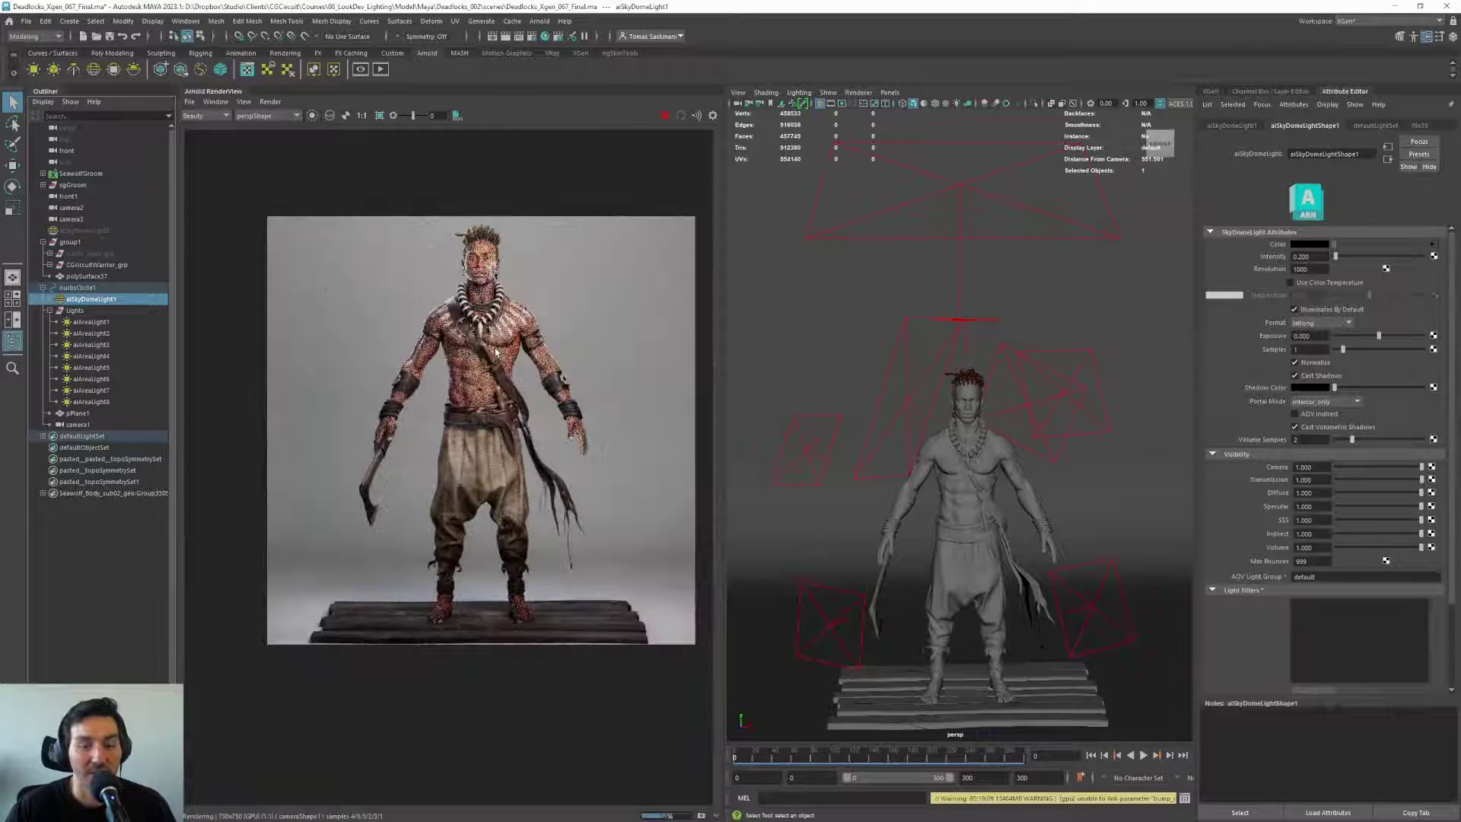
scroll(500, 364, "up", 1)
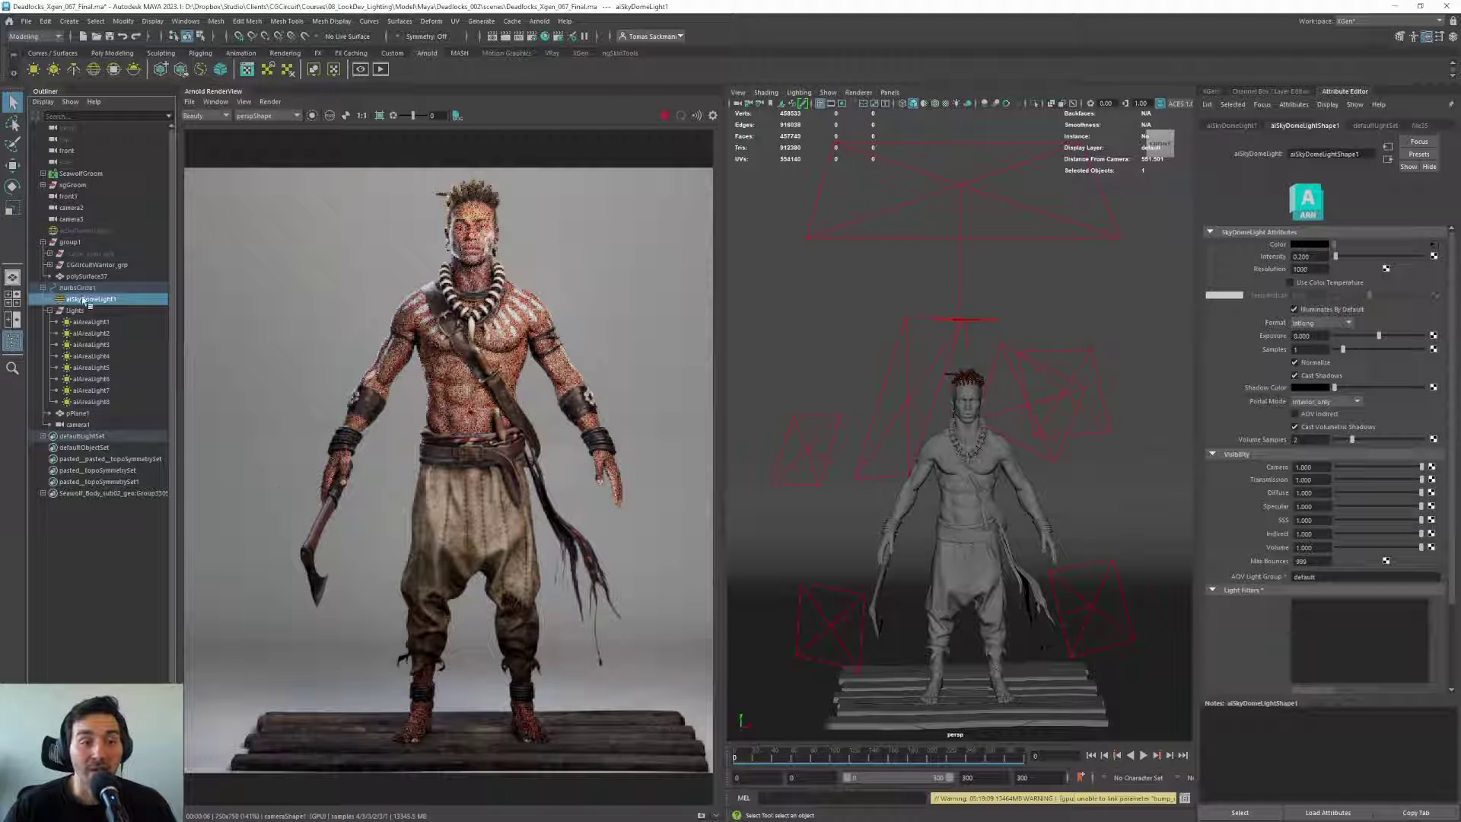
Set aiAreaLight2's color temperature to a cooler value of about 12423 and hide aiSkyDomeLight1
left_click(98, 323)
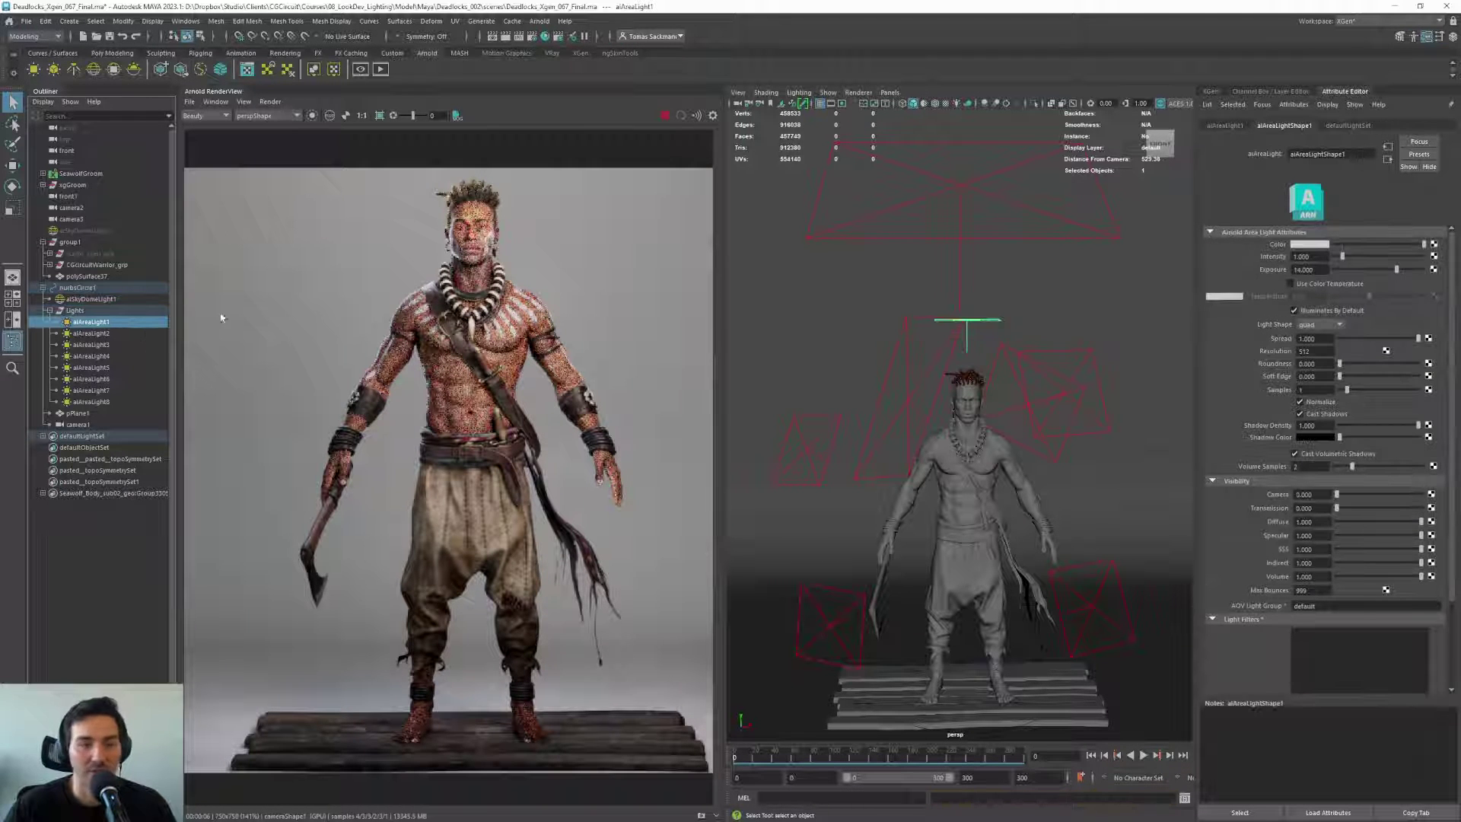
key("Down")
left_click_drag(1364, 303, 1410, 299)
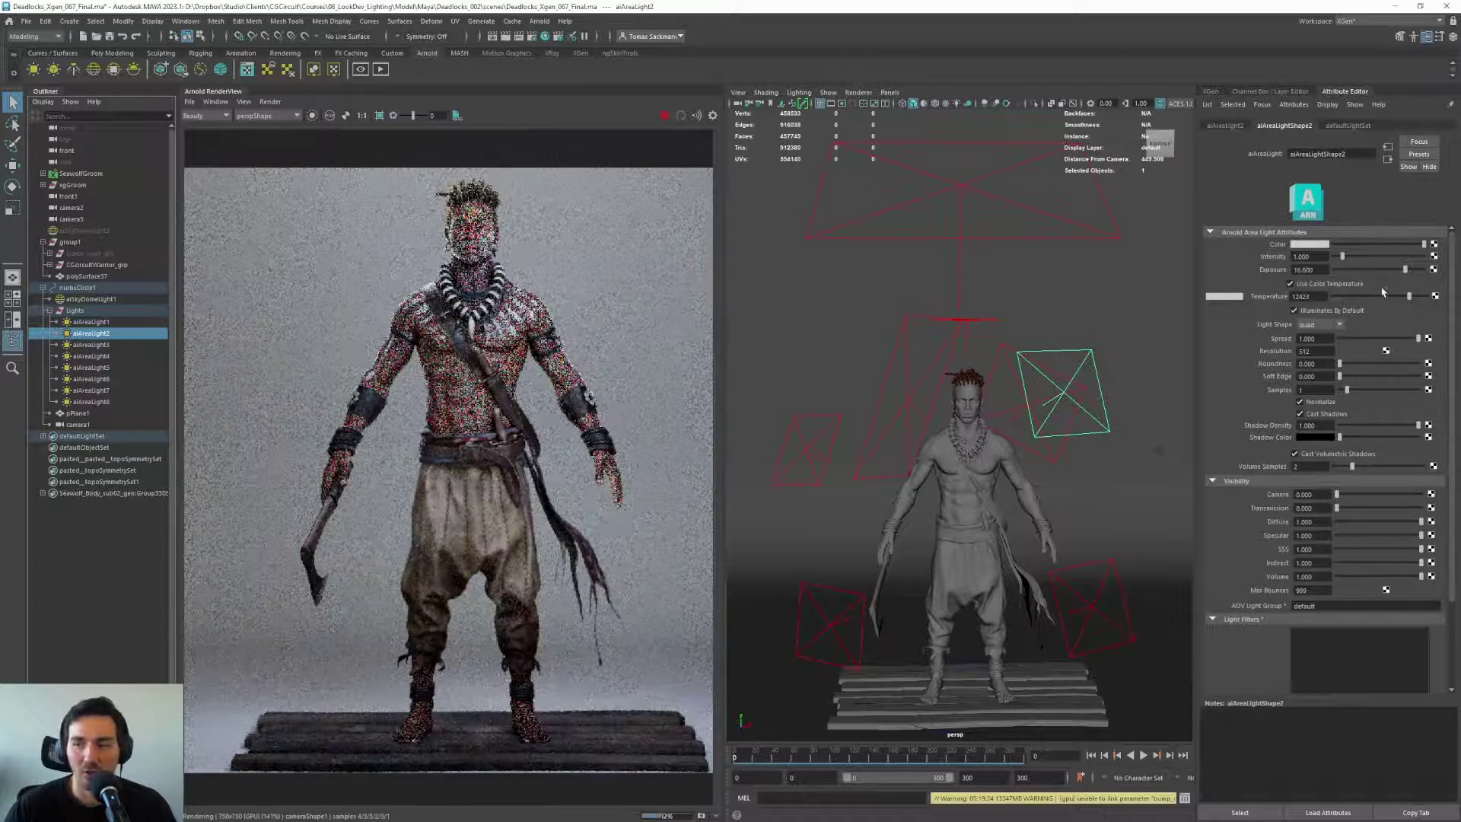
left_click(85, 299)
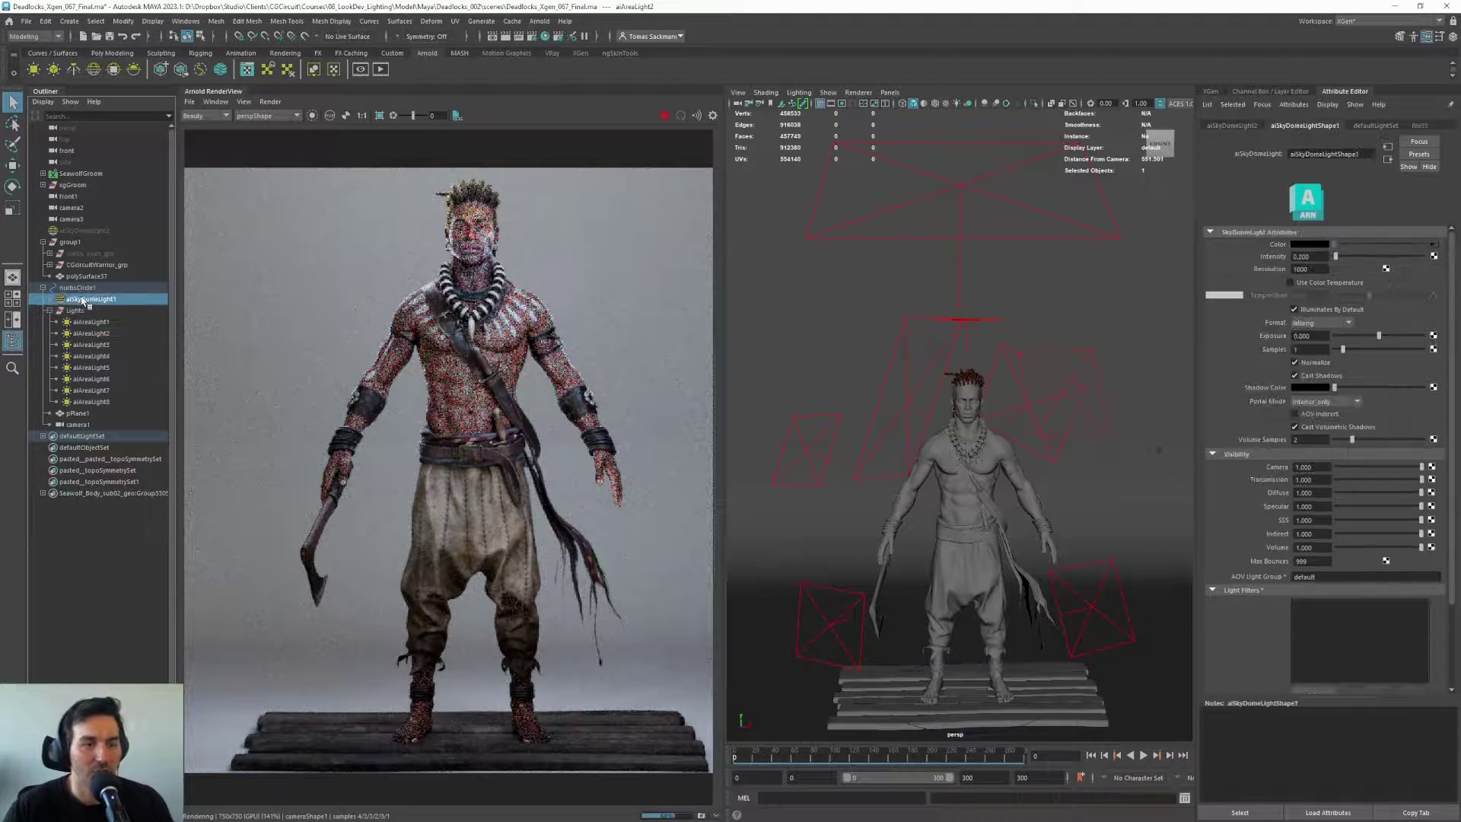
key("h")
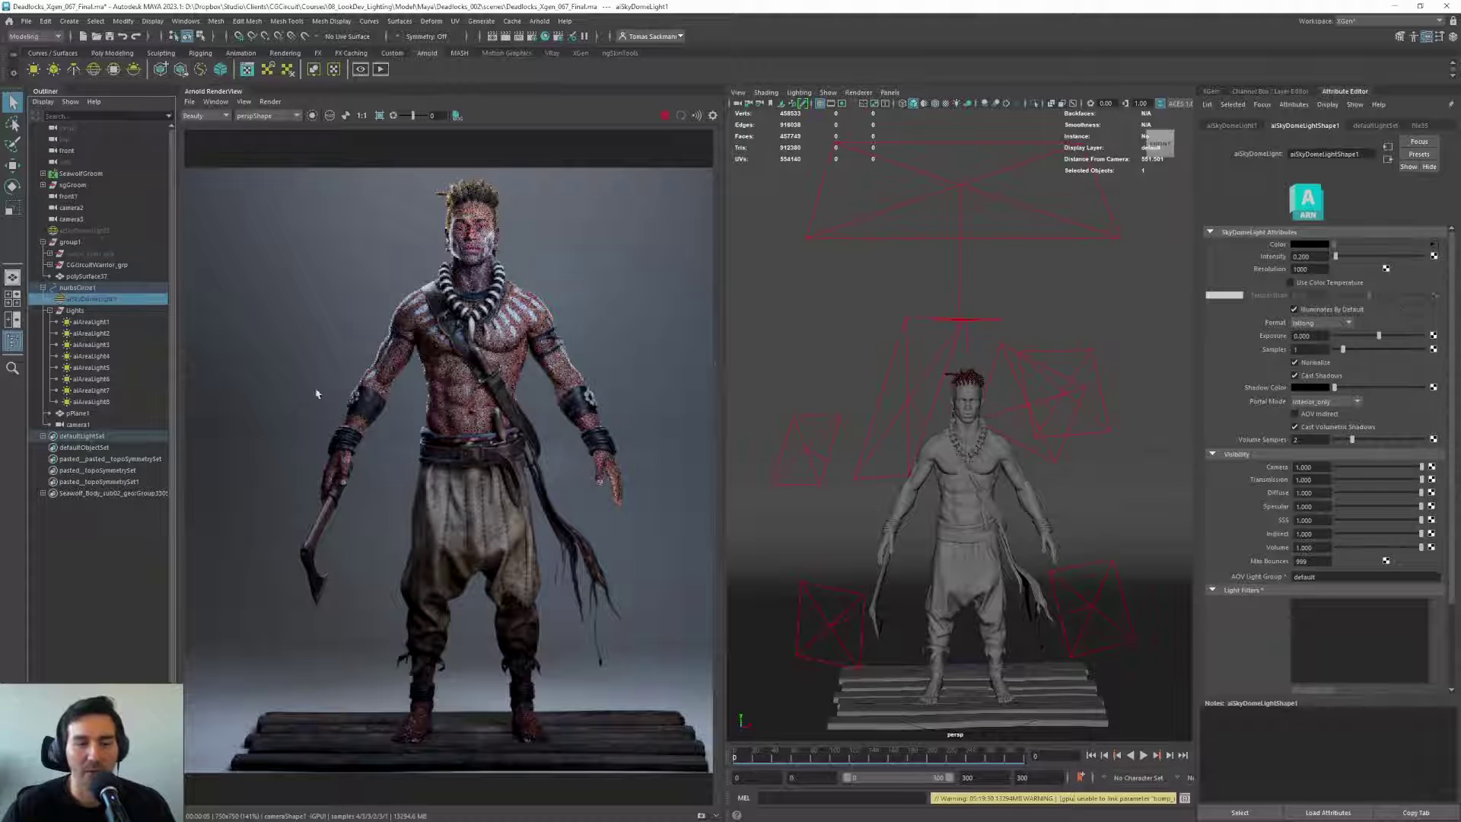
Try a cooler color temperature of about 14485 and a much warmer one on aiAreaLight2, settling on a near-neutral value of about 7000
left_click(105, 334)
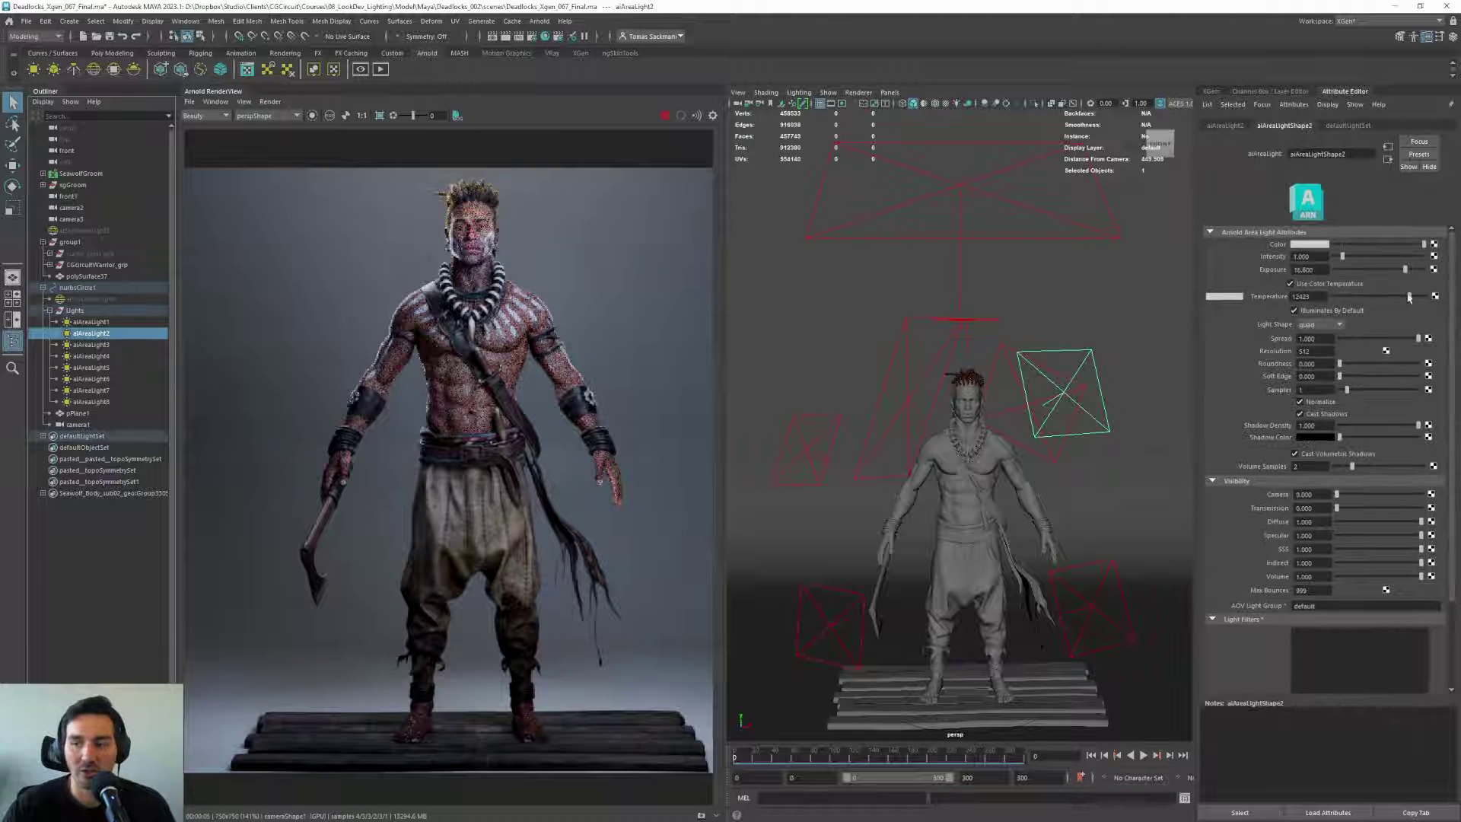
left_click_drag(1408, 298, 1422, 297)
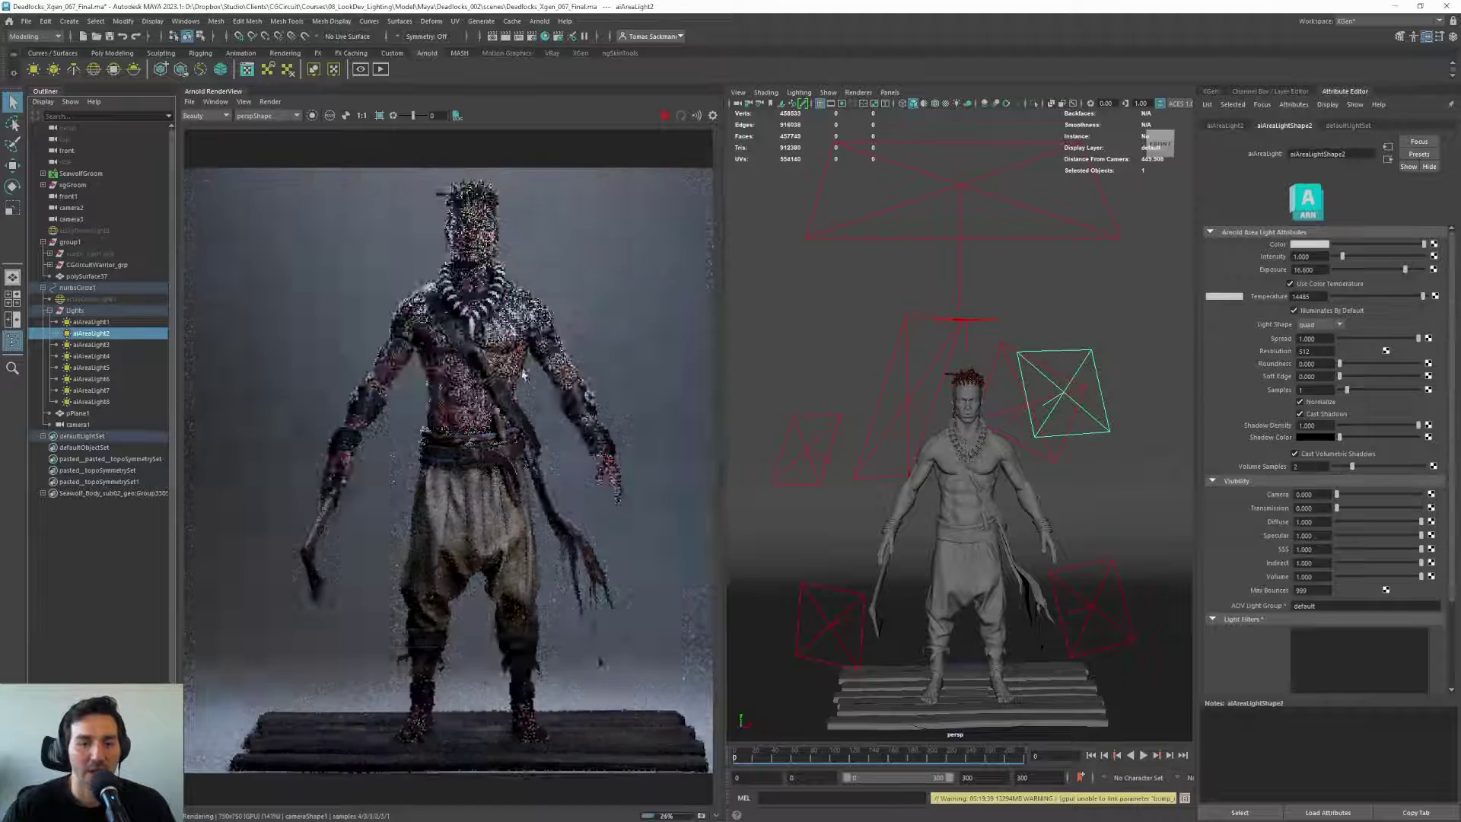
scroll(533, 358, "up", 3)
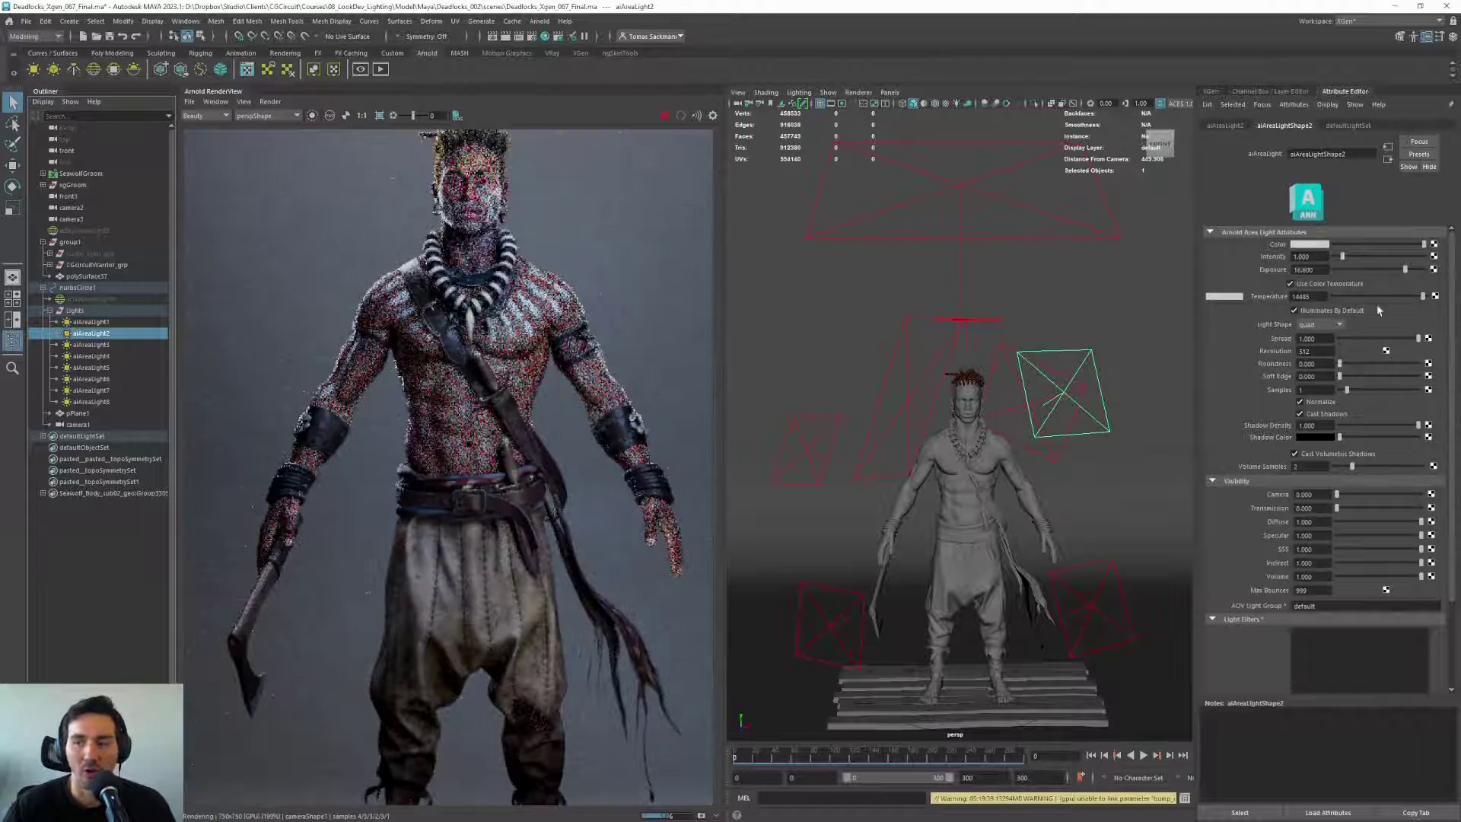
left_click(1348, 296)
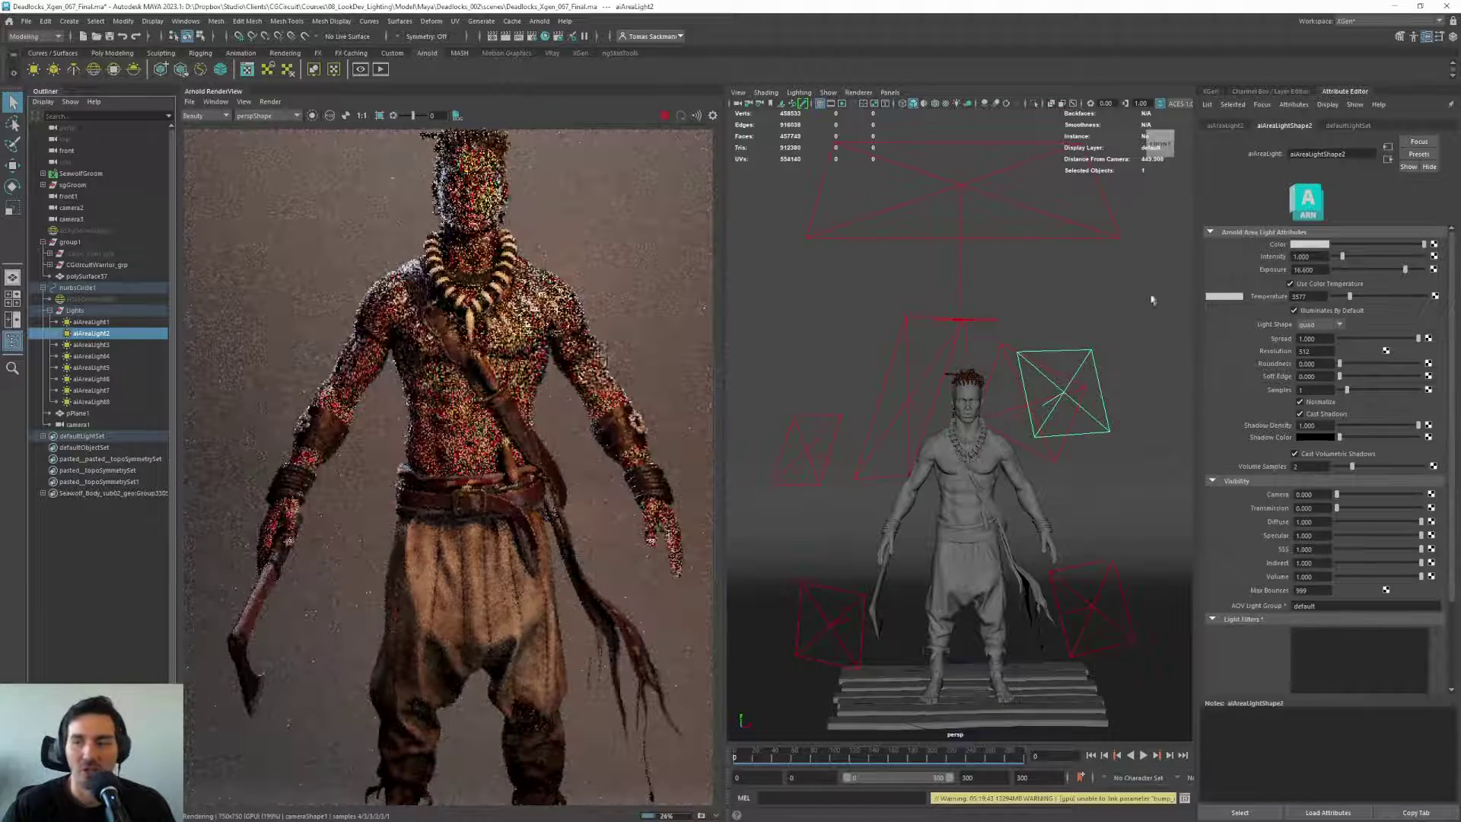
left_click(1374, 297)
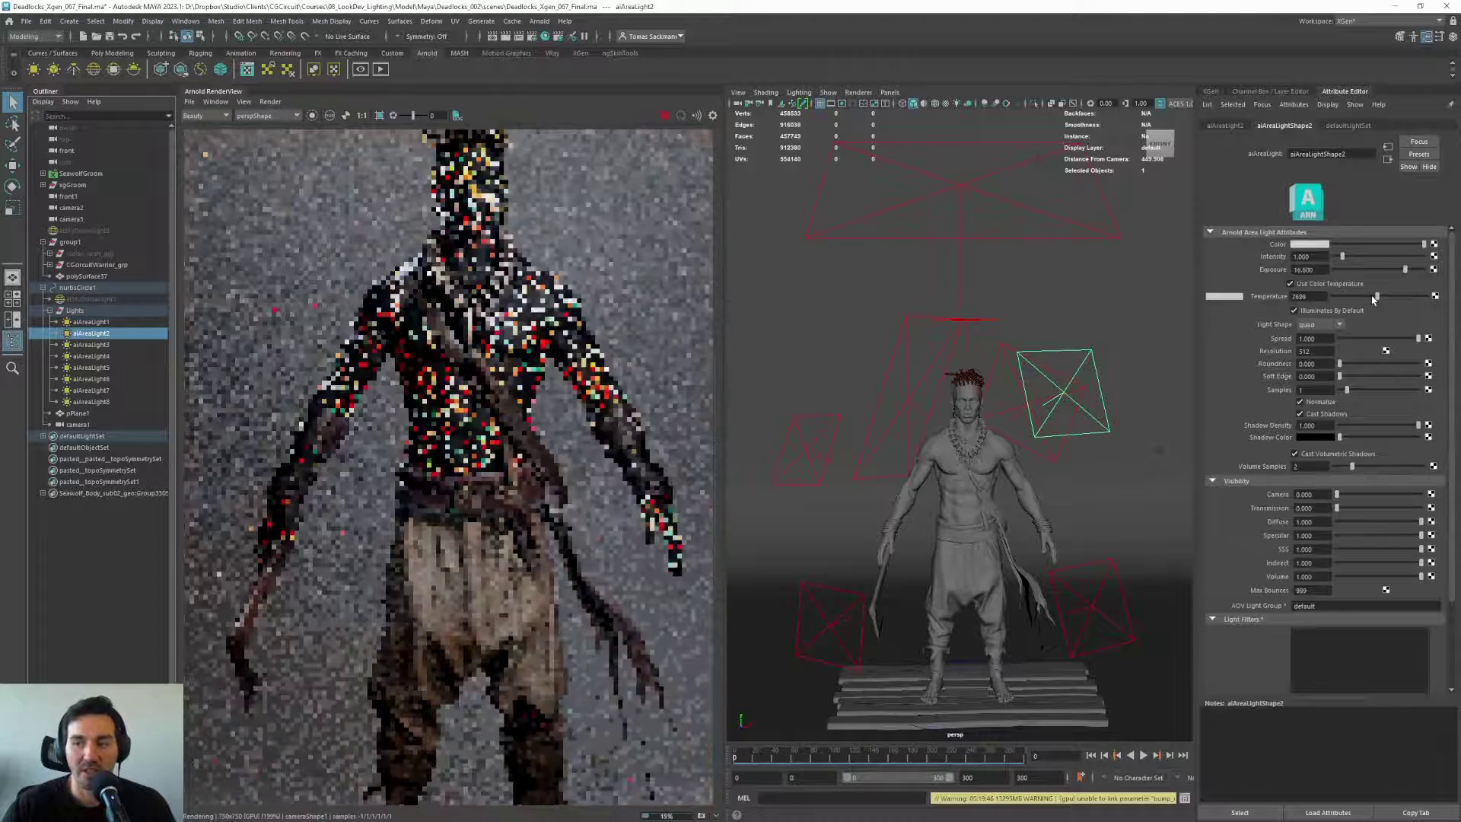
left_click(1373, 296)
scroll(527, 336, "down", 3)
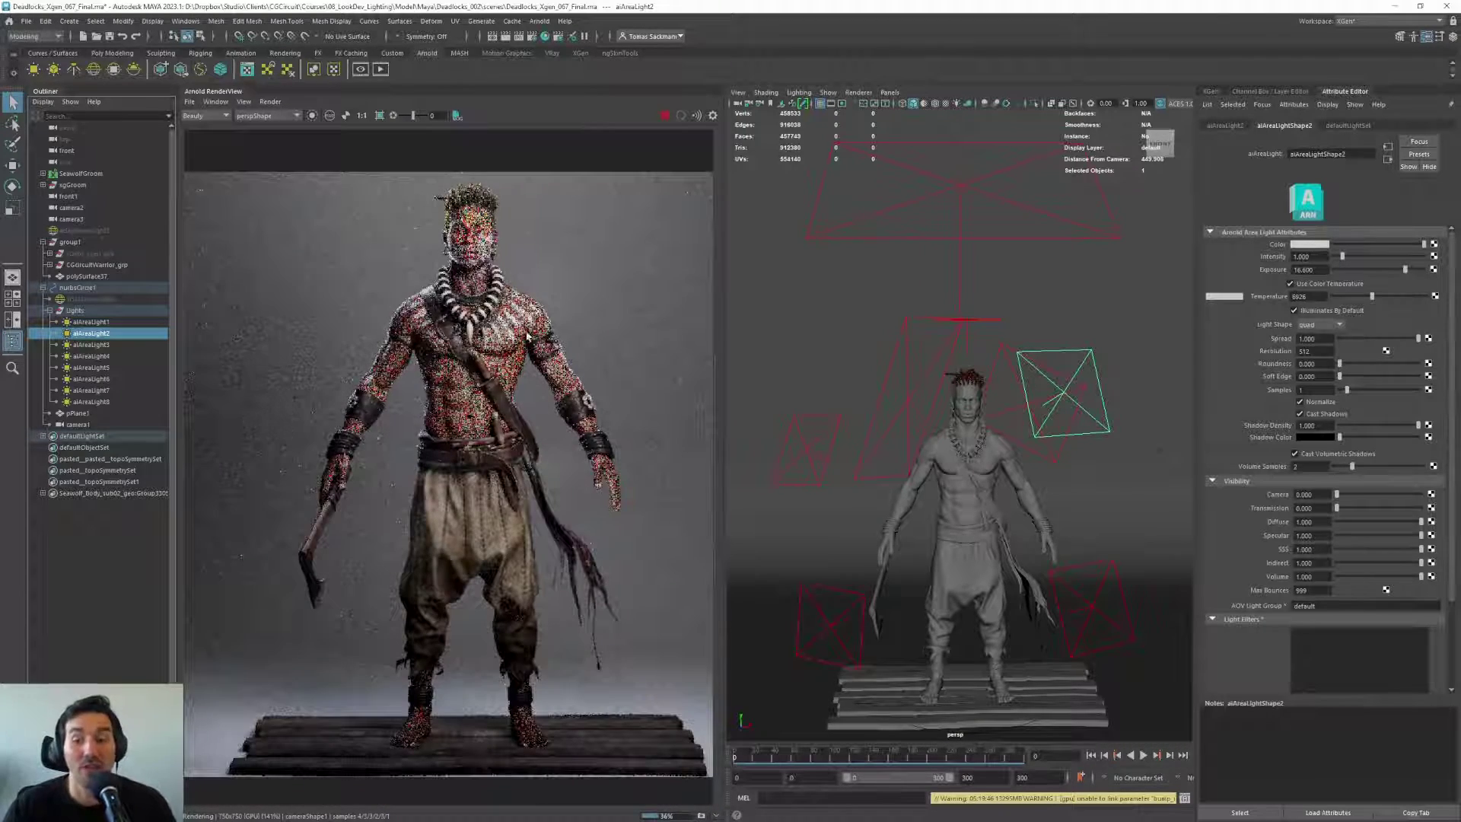